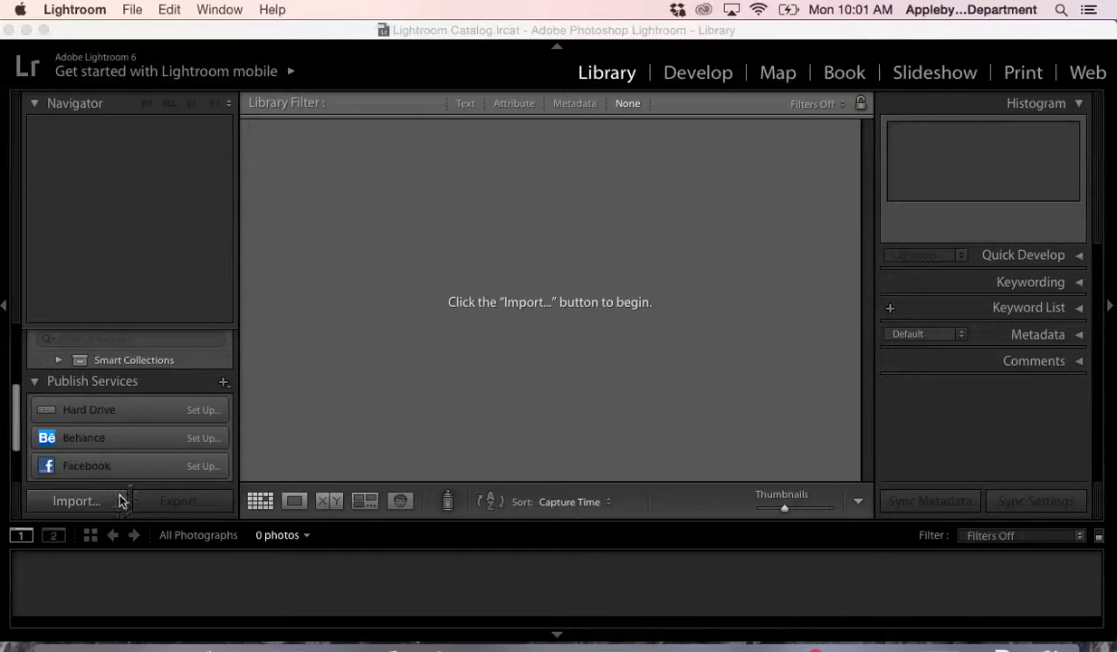
- Import all photos from the Desktop folder Lightroom Demo Photos, adding them to the catalog without moving them
{"action": "left_click", "coordinate": [75, 503]}
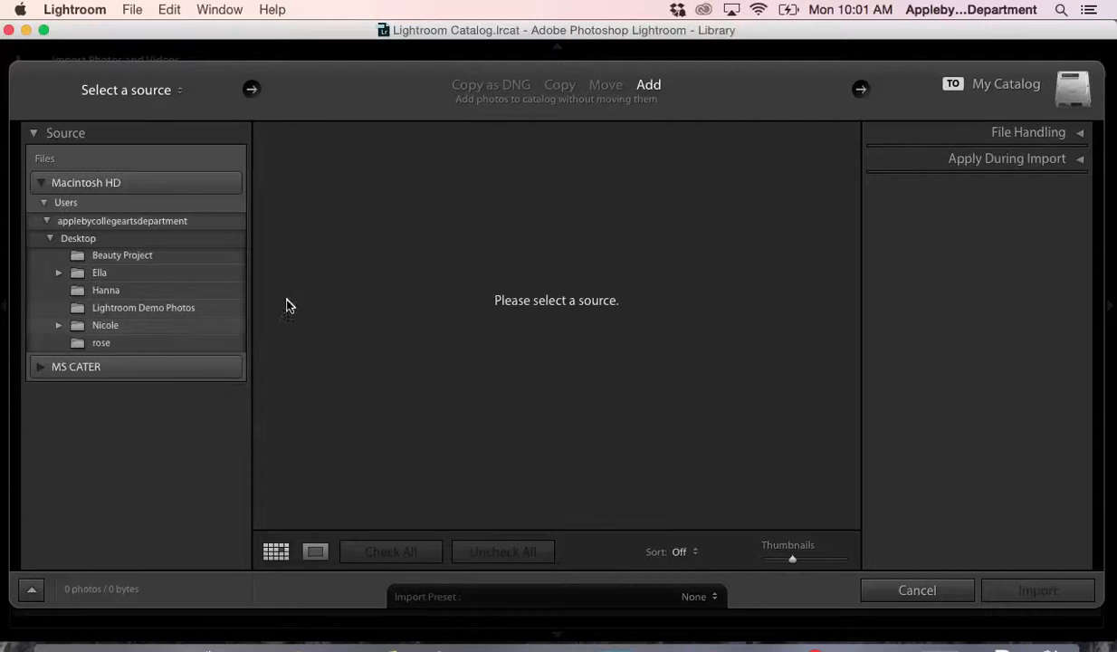
{"action": "left_click", "coordinate": [79, 311]}
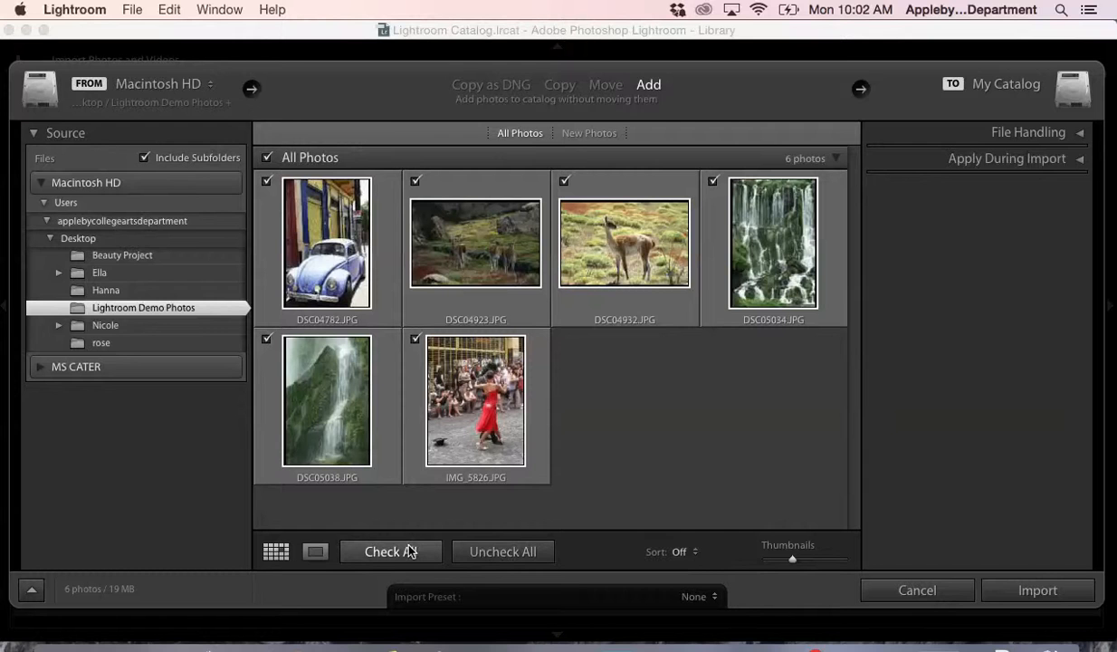
{"action": "left_click", "coordinate": [1073, 591]}
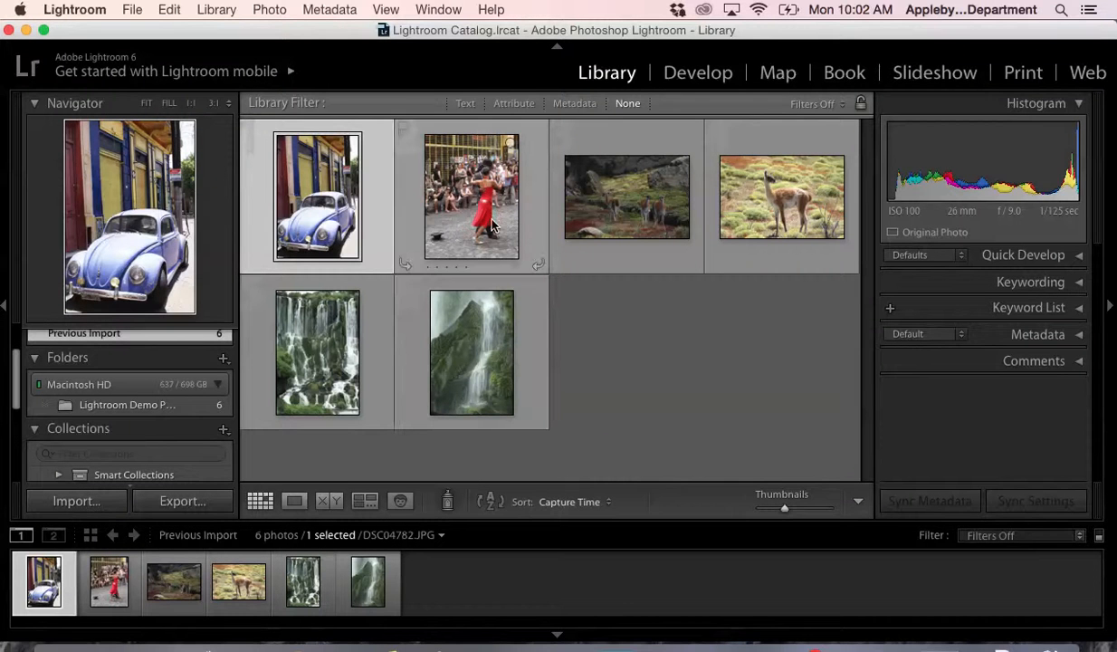
- Select the tango dancers photo IMG_5826.JPG and open it in the Develop module
{"action": "left_click", "coordinate": [450, 174]}
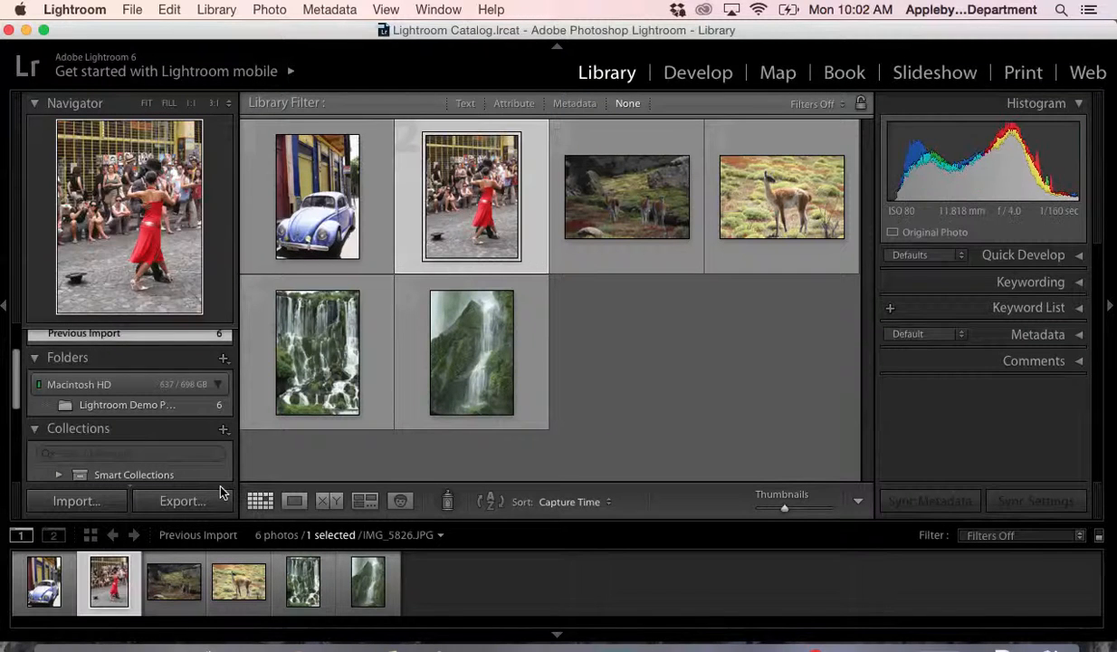
{"action": "left_click", "coordinate": [156, 571]}
{"action": "left_click", "coordinate": [106, 588]}
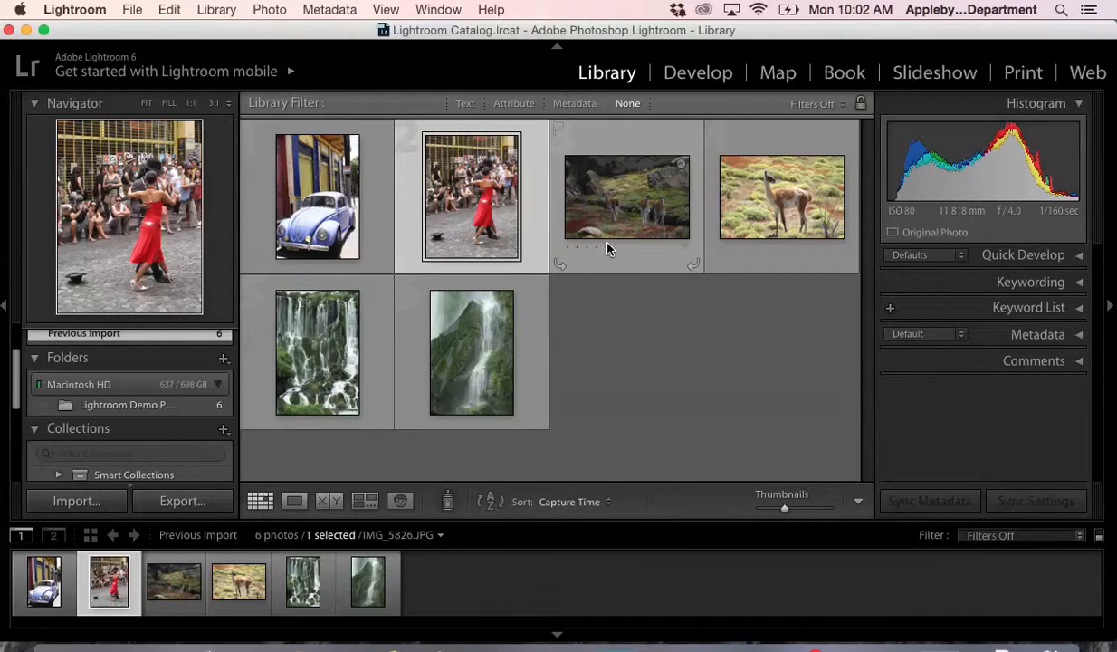
{"action": "left_click", "coordinate": [705, 75]}
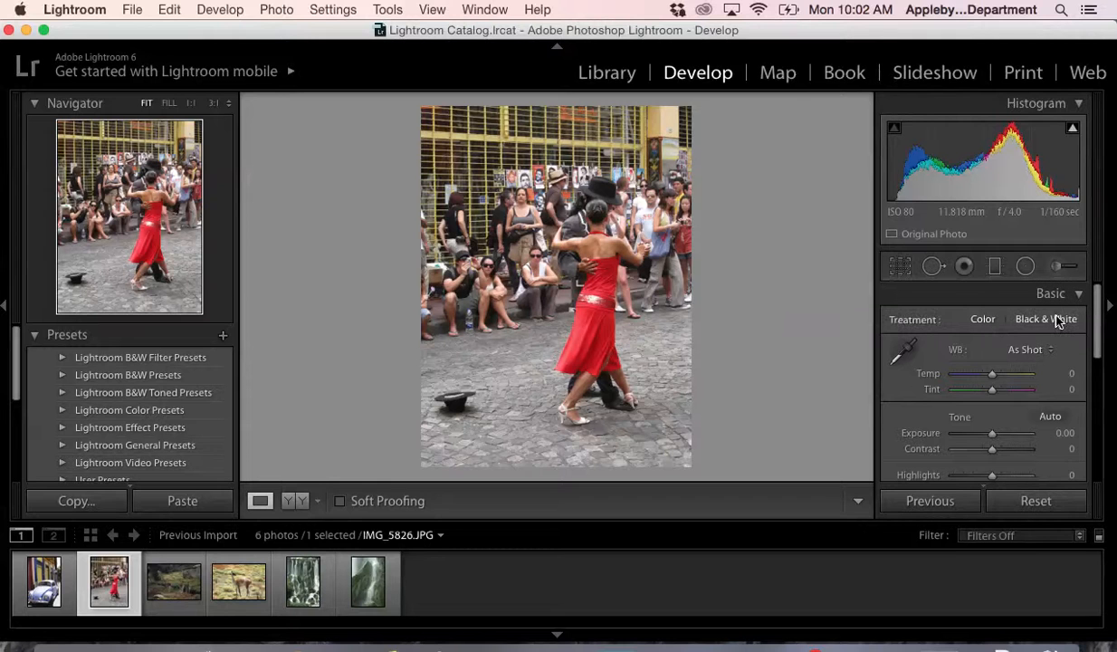
- Adjust the photo's basic settings to Temp -2, Exposure -0.15 and Contrast +31
{"action": "left_click", "coordinate": [1078, 296]}
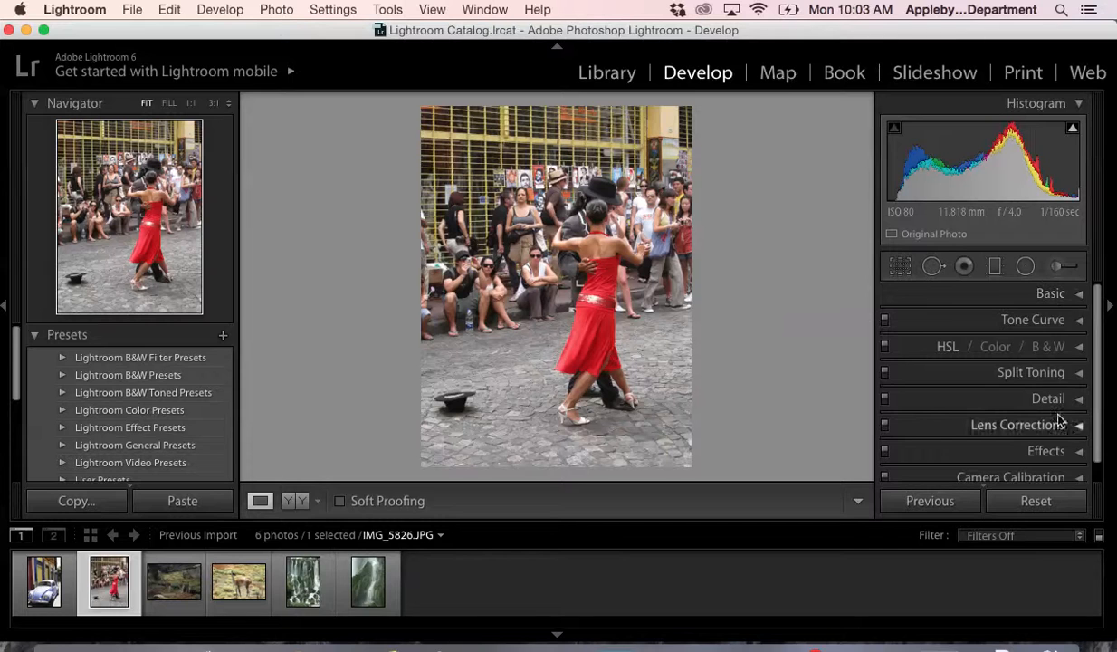
{"action": "left_click", "coordinate": [1079, 295]}
{"action": "scroll", "coordinate": [989, 371], "scroll_direction": "down", "scroll_amount": 2}
{"action": "mouse_move", "coordinate": [990, 343]}
{"action": "left_mouse_down"}
{"action": "mouse_move", "coordinate": [943, 346]}
{"action": "mouse_move", "coordinate": [1003, 348]}
{"action": "mouse_move", "coordinate": [992, 348]}
{"action": "left_mouse_up"}
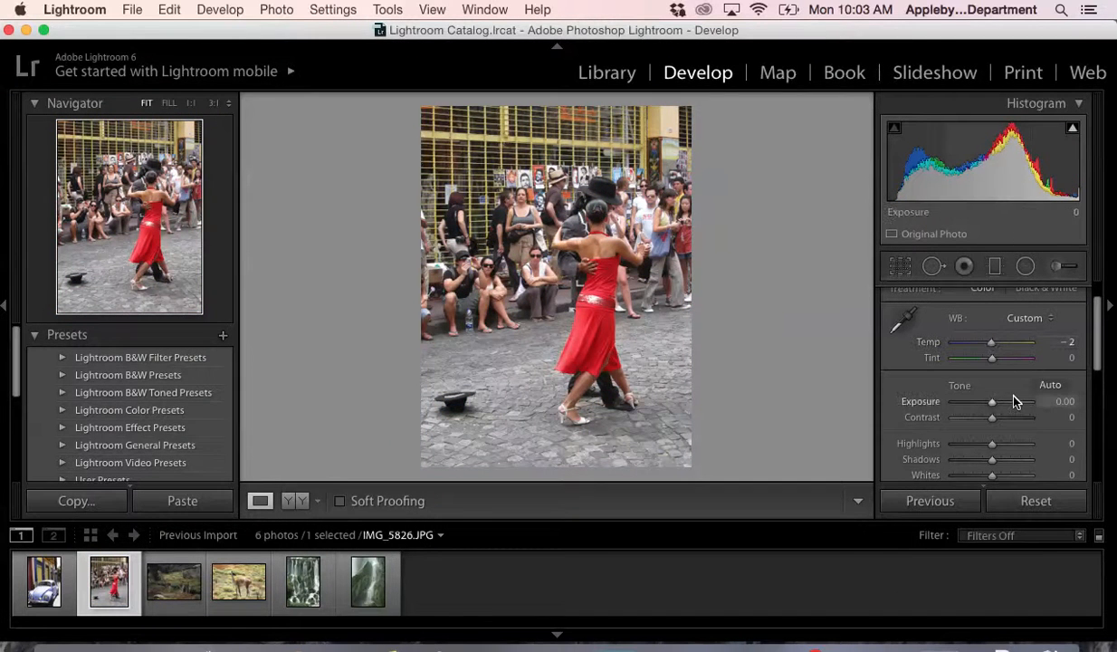
{"action": "scroll", "coordinate": [1015, 399], "scroll_direction": "down", "scroll_amount": 3}
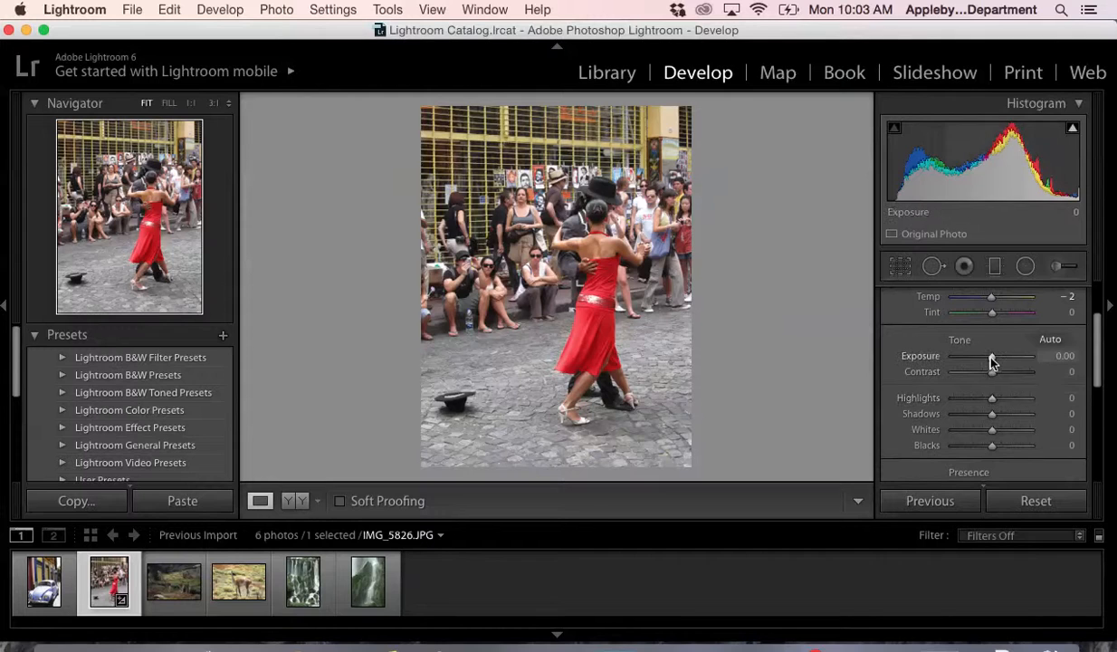
{"action": "mouse_move", "coordinate": [990, 360]}
{"action": "left_mouse_down"}
{"action": "mouse_move", "coordinate": [981, 360]}
{"action": "mouse_move", "coordinate": [990, 361]}
{"action": "left_mouse_up"}
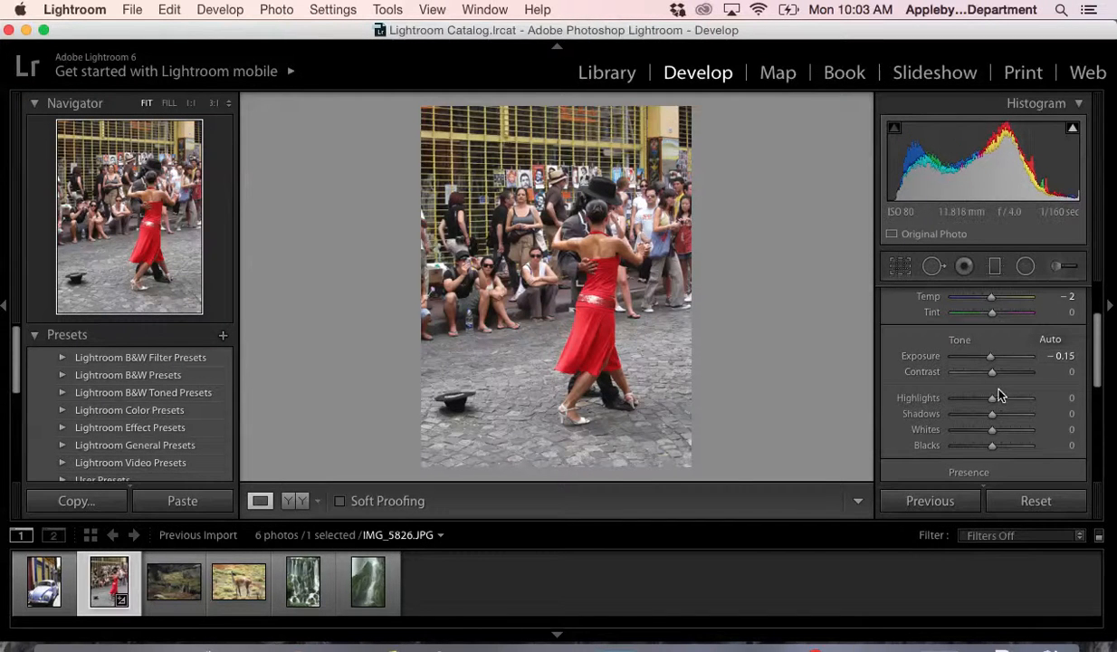
{"action": "mouse_move", "coordinate": [992, 374]}
{"action": "left_mouse_down"}
{"action": "mouse_move", "coordinate": [946, 374]}
{"action": "mouse_move", "coordinate": [1004, 369]}
{"action": "mouse_move", "coordinate": [942, 374]}
{"action": "mouse_move", "coordinate": [1004, 372]}
{"action": "left_mouse_up"}
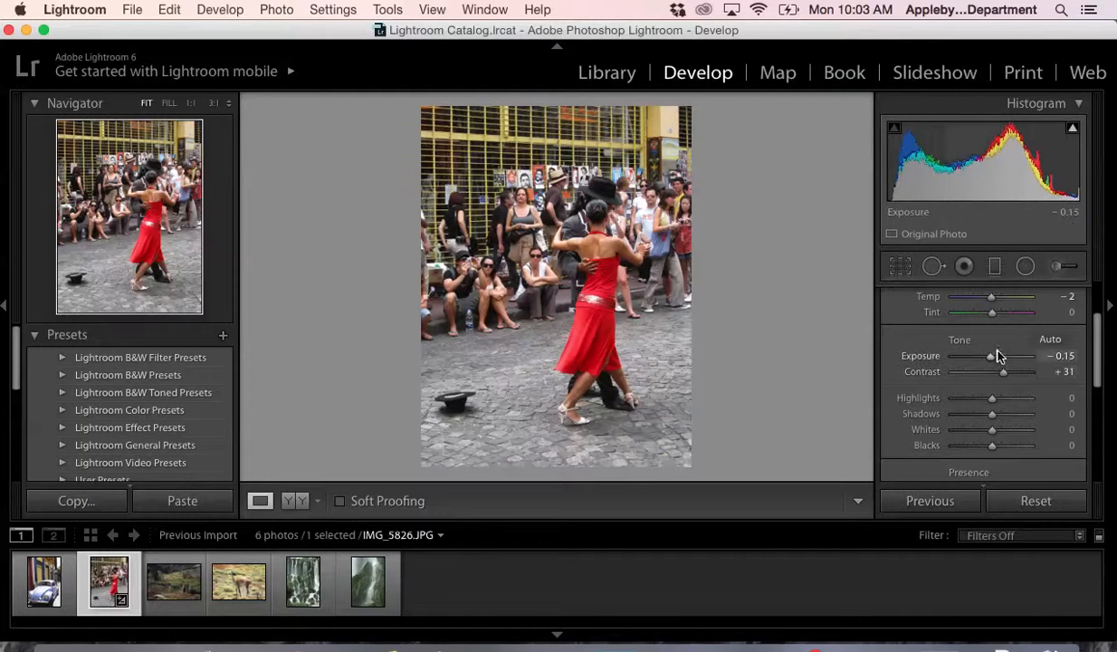
- Set Highlights to -1, Shadows to -26, Whites to +7, Blacks to +10 and Clarity to +52
{"action": "scroll", "coordinate": [989, 394], "scroll_direction": "down", "scroll_amount": 2}
{"action": "mouse_move", "coordinate": [995, 368]}
{"action": "left_mouse_down"}
{"action": "mouse_move", "coordinate": [983, 367]}
{"action": "mouse_move", "coordinate": [993, 366]}
{"action": "mouse_move", "coordinate": [989, 382]}
{"action": "mouse_move", "coordinate": [966, 380]}
{"action": "mouse_move", "coordinate": [982, 379]}
{"action": "left_mouse_up"}
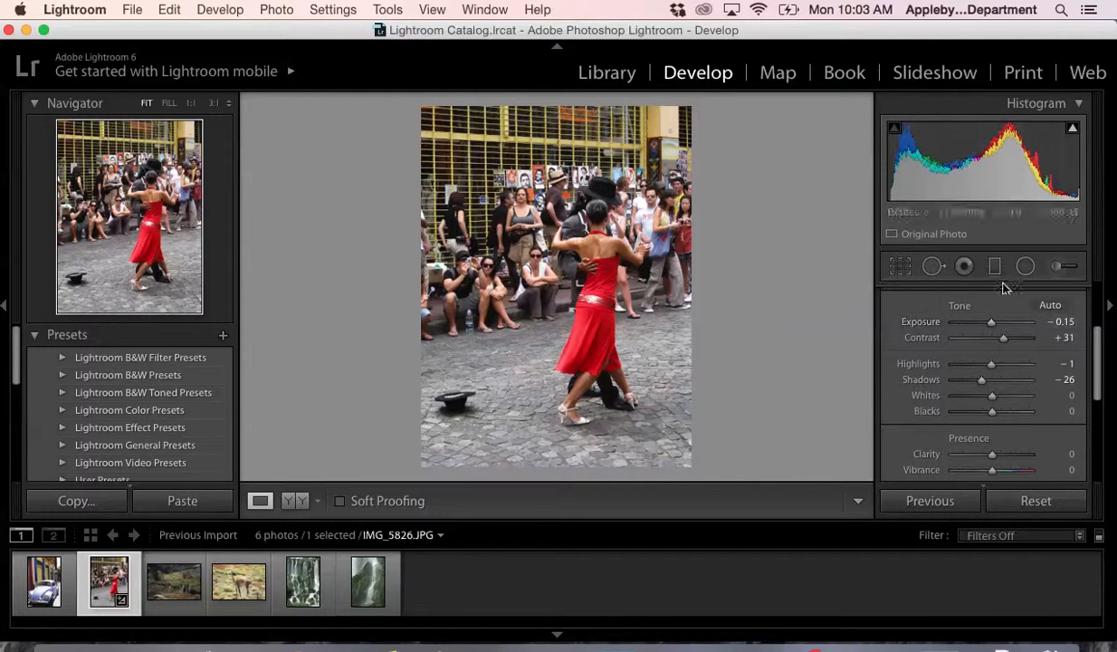
{"action": "mouse_move", "coordinate": [993, 399]}
{"action": "left_mouse_down"}
{"action": "mouse_move", "coordinate": [1009, 396]}
{"action": "mouse_move", "coordinate": [985, 398]}
{"action": "mouse_move", "coordinate": [999, 398]}
{"action": "mouse_move", "coordinate": [992, 418]}
{"action": "mouse_move", "coordinate": [1010, 392]}
{"action": "left_mouse_up"}
{"action": "scroll", "coordinate": [995, 417], "scroll_direction": "down", "scroll_amount": 1}
{"action": "scroll", "coordinate": [993, 415], "scroll_direction": "down", "scroll_amount": 2}
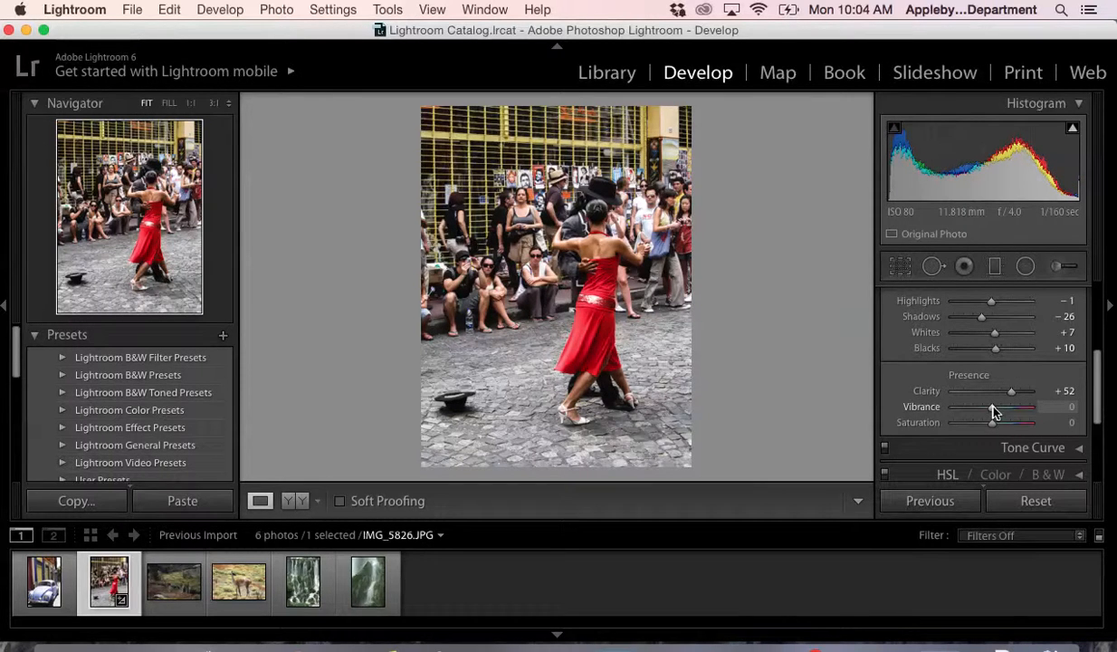
- Try a strongly negative Vibrance on the photo, and settle on Vibrance +35 and Saturation +7
{"action": "left_click_drag", "start_coordinate": [993, 412], "coordinate": [999, 412]}
{"action": "left_click_drag", "start_coordinate": [1003, 412], "coordinate": [956, 412]}
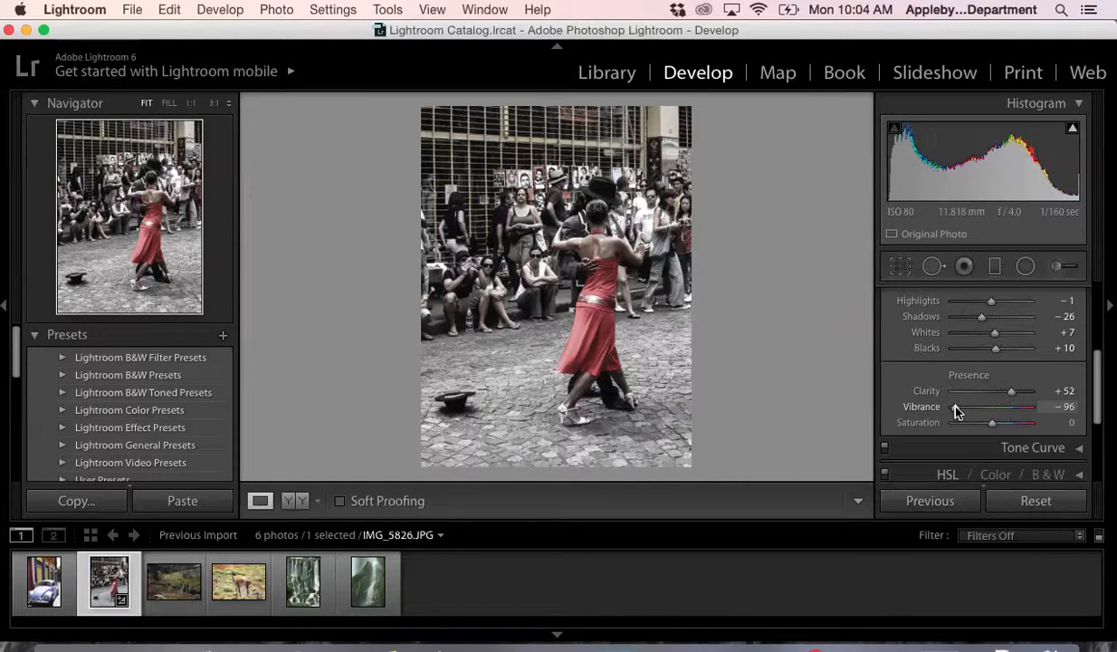
{"action": "mouse_move", "coordinate": [957, 412]}
{"action": "left_mouse_down"}
{"action": "mouse_move", "coordinate": [987, 413]}
{"action": "mouse_move", "coordinate": [958, 411]}
{"action": "left_mouse_up"}
{"action": "left_click_drag", "start_coordinate": [961, 412], "coordinate": [1008, 411]}
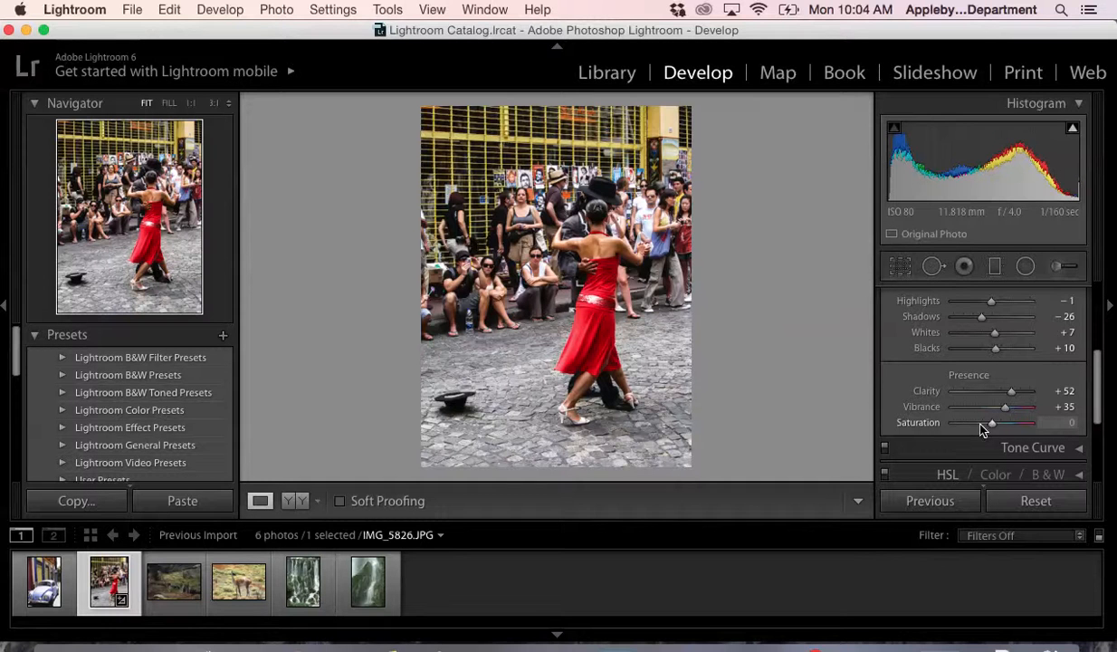
{"action": "mouse_move", "coordinate": [994, 428]}
{"action": "left_mouse_down"}
{"action": "mouse_move", "coordinate": [1024, 427]}
{"action": "mouse_move", "coordinate": [995, 431]}
{"action": "left_mouse_up"}
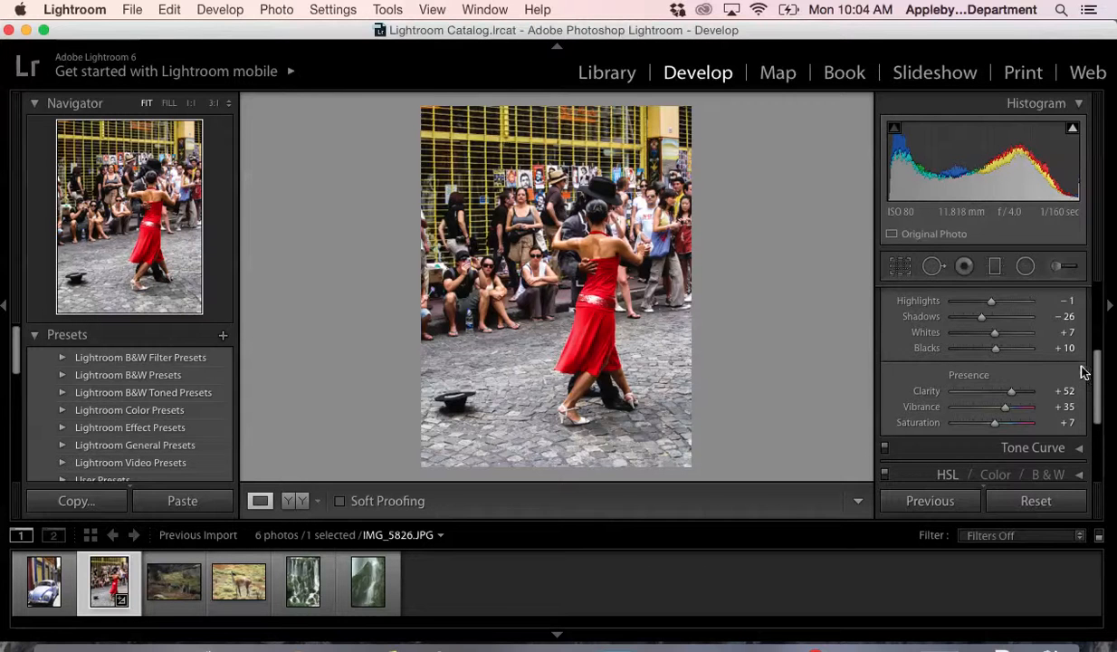
- Lower the Lights region of the tone curve to -18 and pull down its darker end
{"action": "scroll", "coordinate": [1100, 350], "scroll_direction": "up", "scroll_amount": 3}
{"action": "scroll", "coordinate": [1099, 325], "scroll_direction": "up", "scroll_amount": 5}
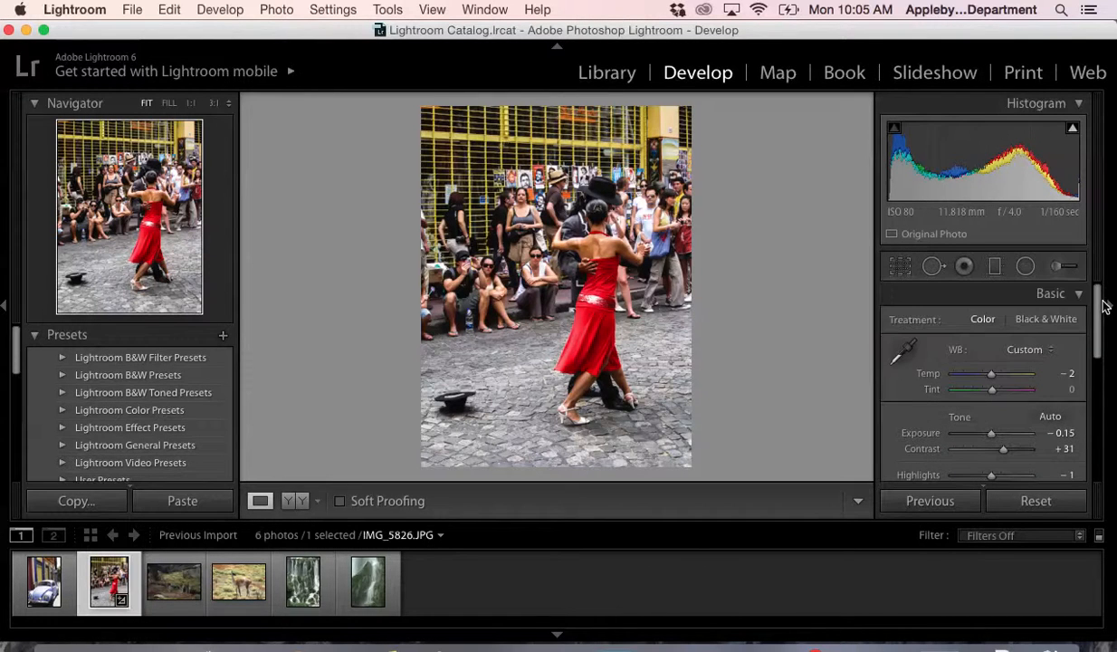
{"action": "left_click", "coordinate": [1079, 295]}
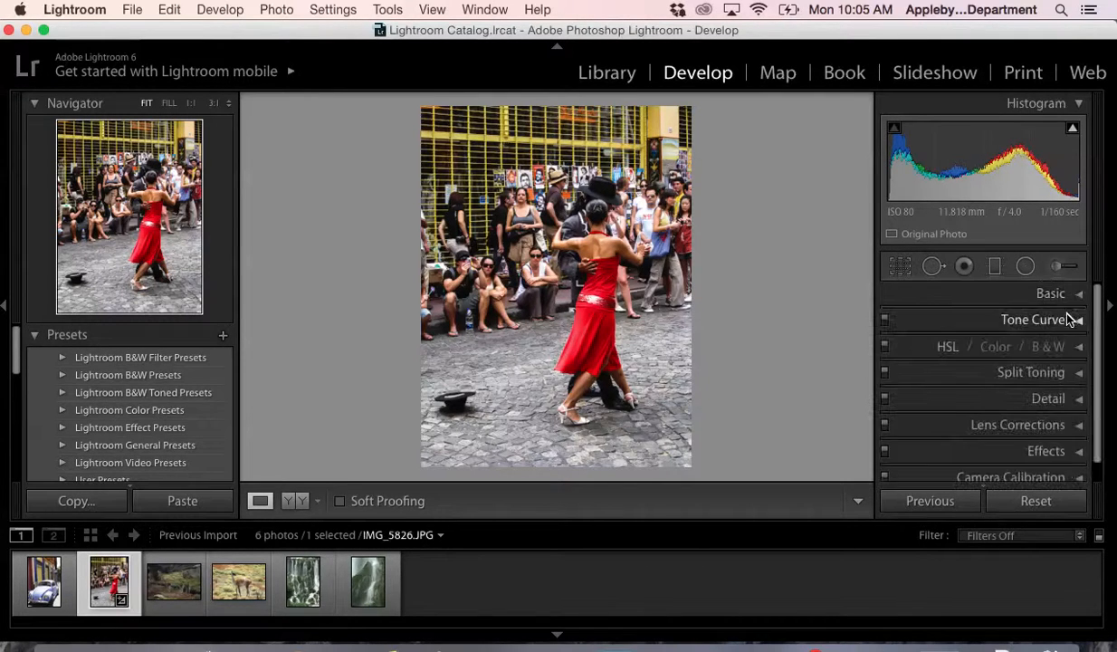
{"action": "left_click", "coordinate": [1079, 324]}
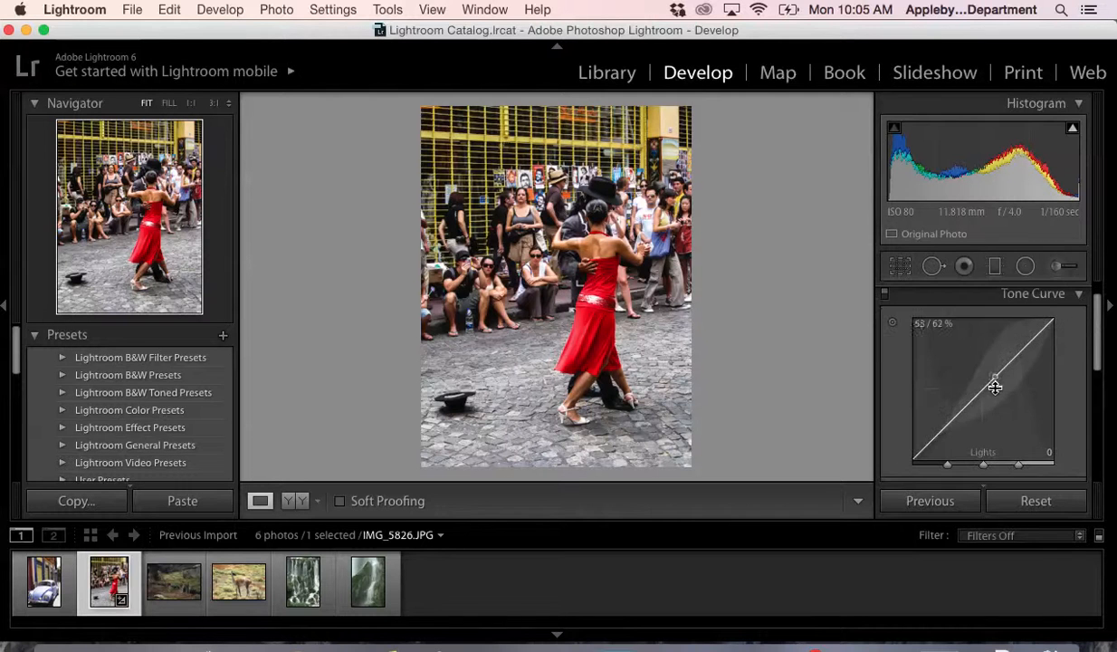
{"action": "mouse_move", "coordinate": [1021, 356]}
{"action": "left_mouse_down"}
{"action": "mouse_move", "coordinate": [1021, 369]}
{"action": "mouse_move", "coordinate": [1020, 358]}
{"action": "left_mouse_up"}
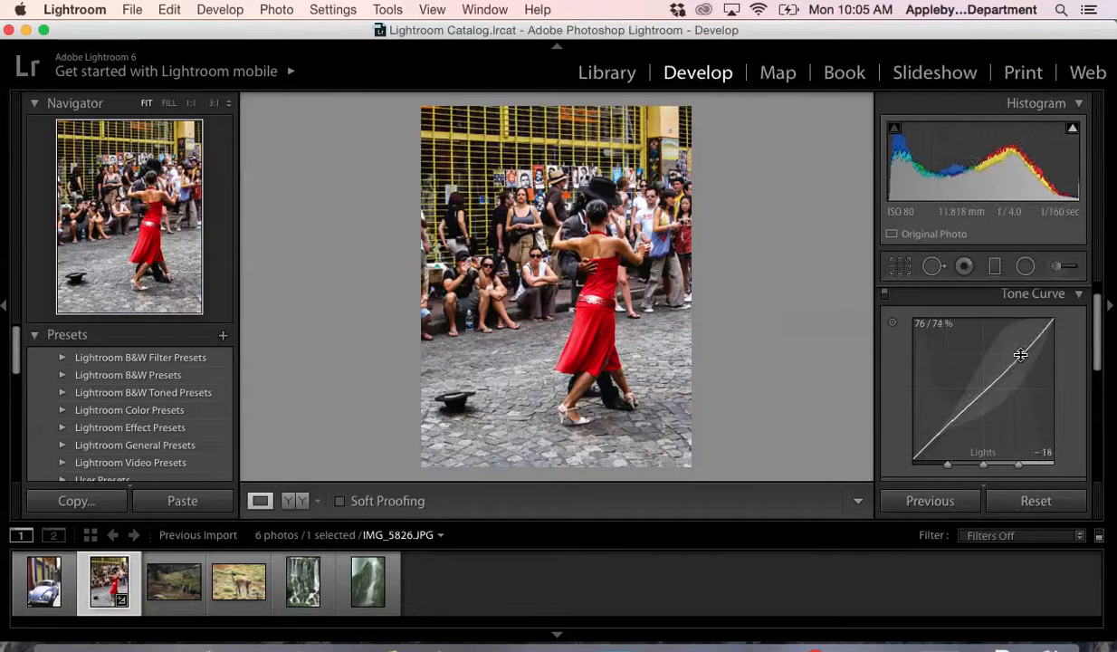
{"action": "left_click_drag", "start_coordinate": [946, 424], "coordinate": [945, 432]}
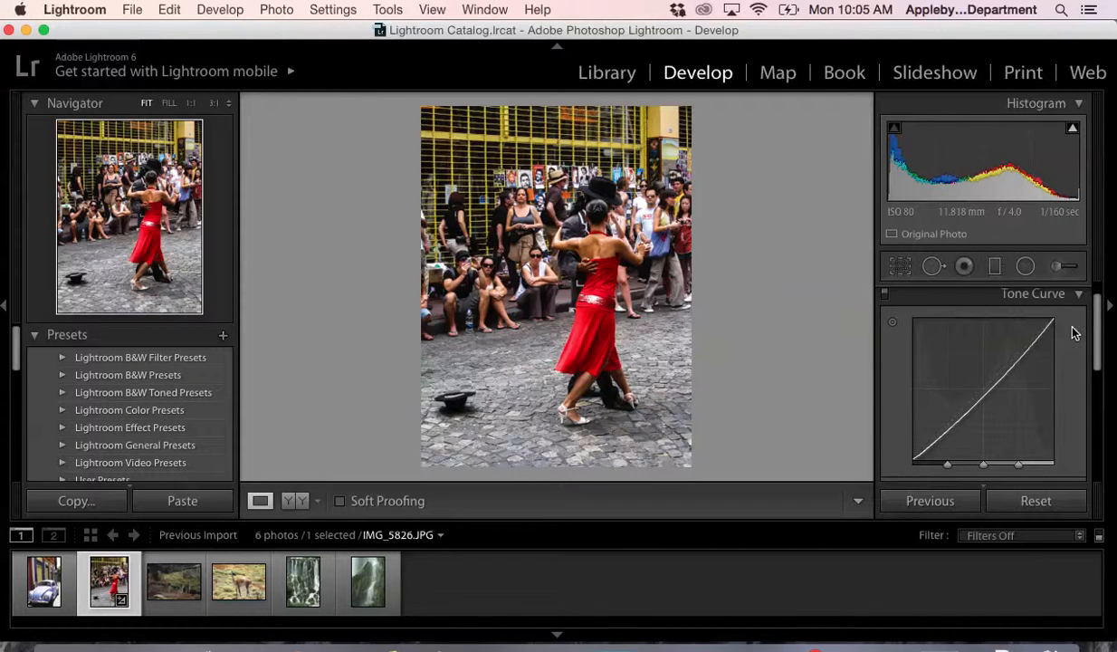
{"action": "left_click", "coordinate": [1078, 294]}
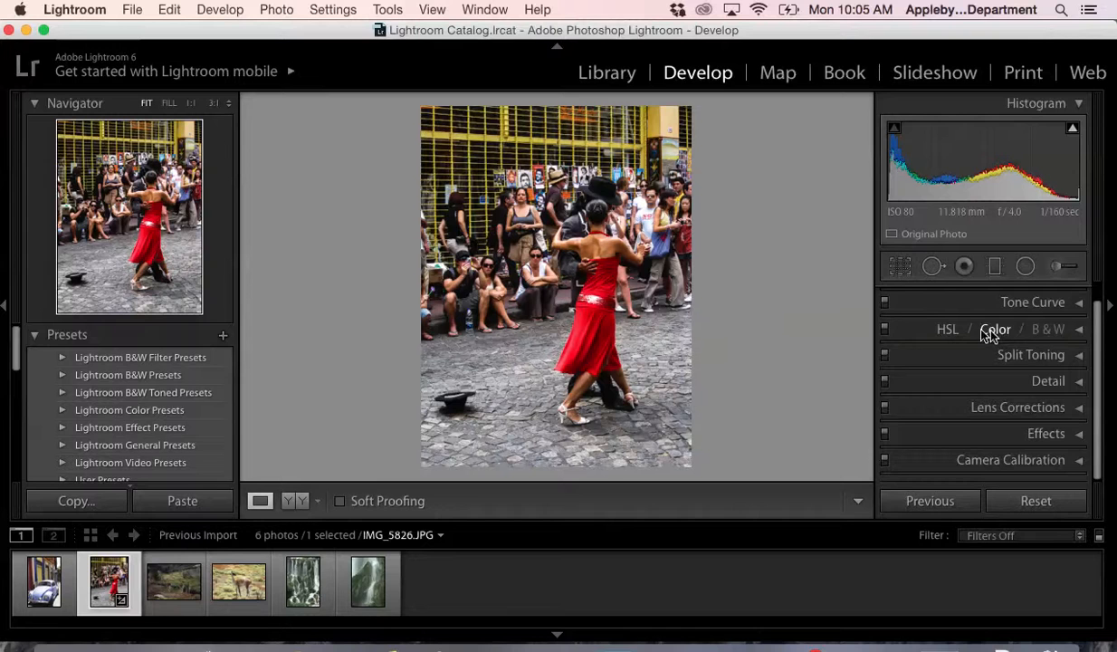
- Try shifting the red hue to +68, and settle on hue values of Red +1, Orange -5 and Yellow -6
{"action": "left_click", "coordinate": [1066, 330]}
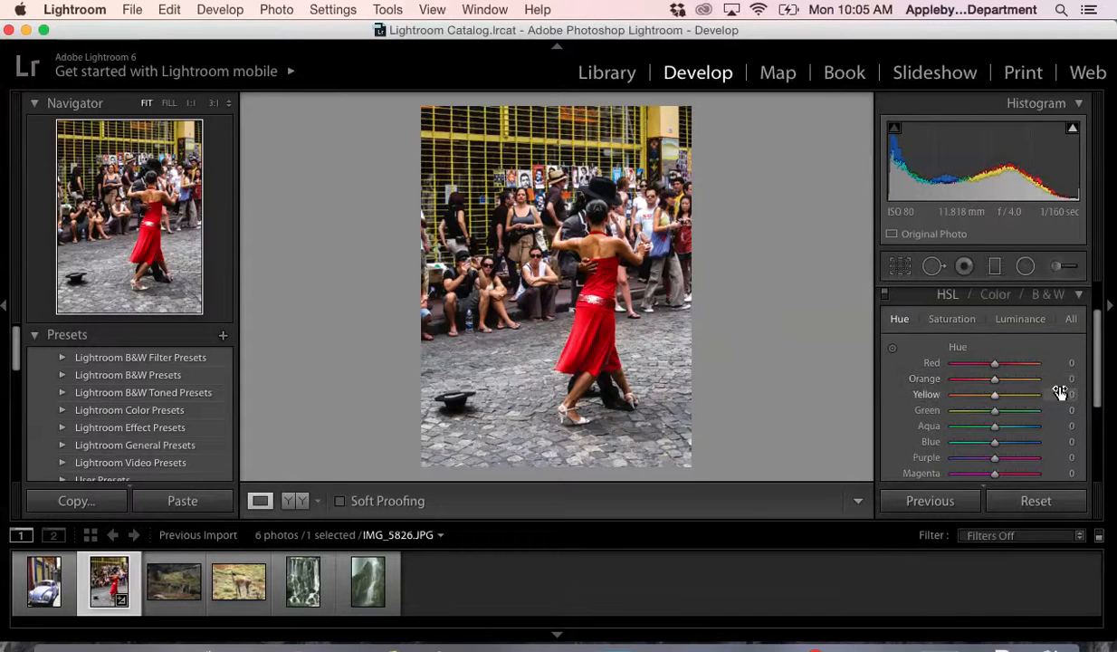
{"action": "scroll", "coordinate": [1059, 391], "scroll_direction": "down", "scroll_amount": 2}
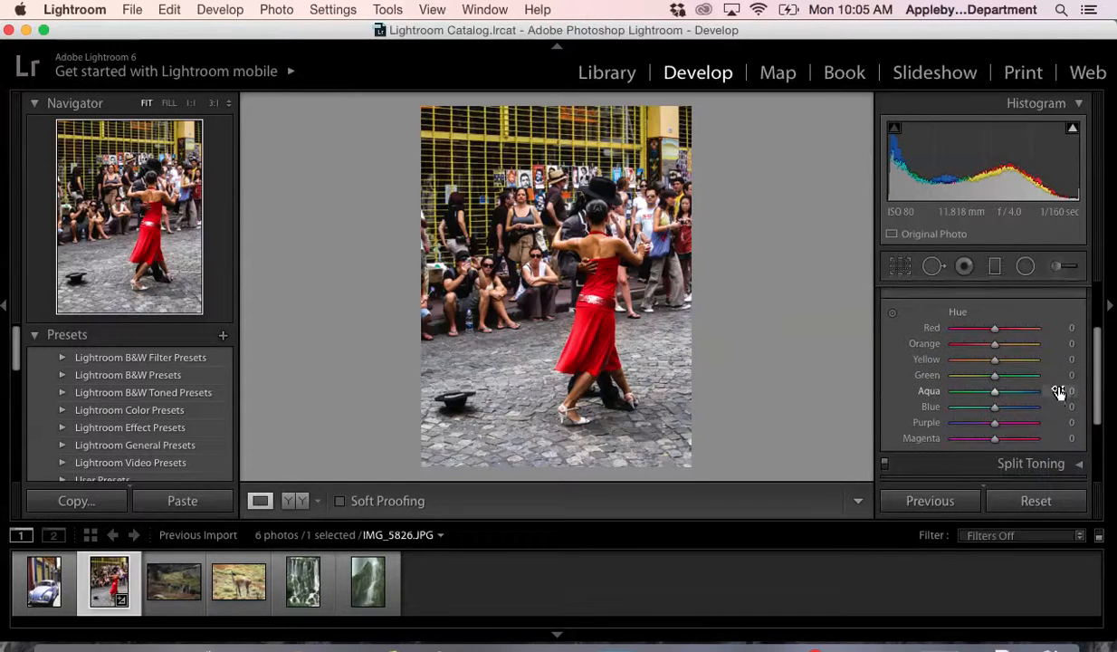
{"action": "left_click_drag", "start_coordinate": [994, 330], "coordinate": [1021, 331]}
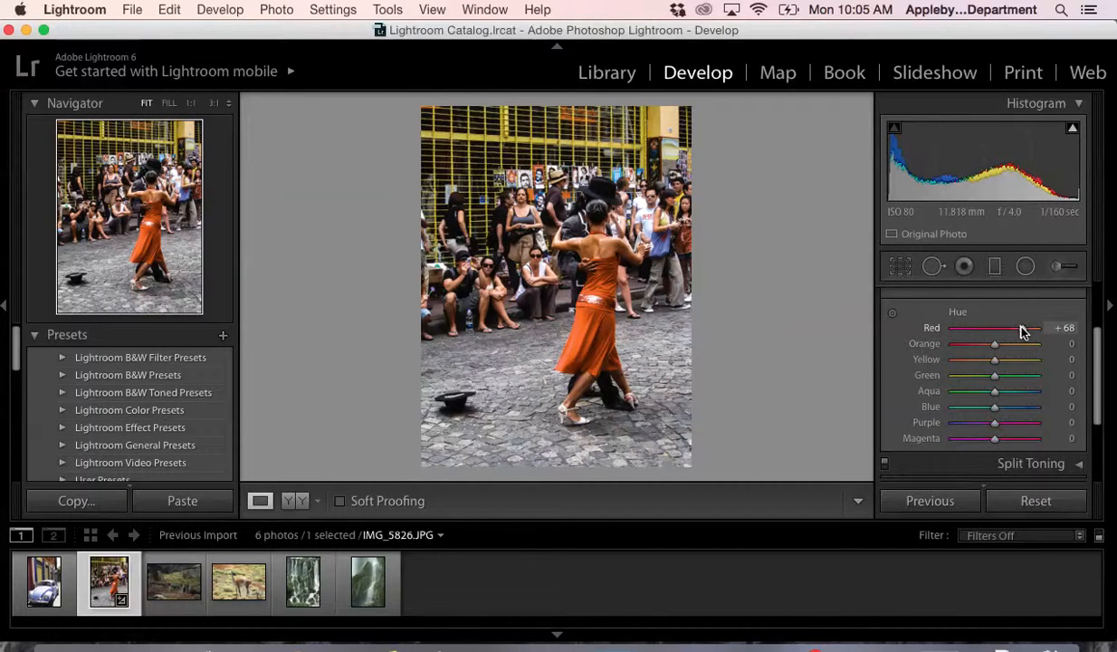
{"action": "left_click_drag", "start_coordinate": [1021, 331], "coordinate": [999, 361]}
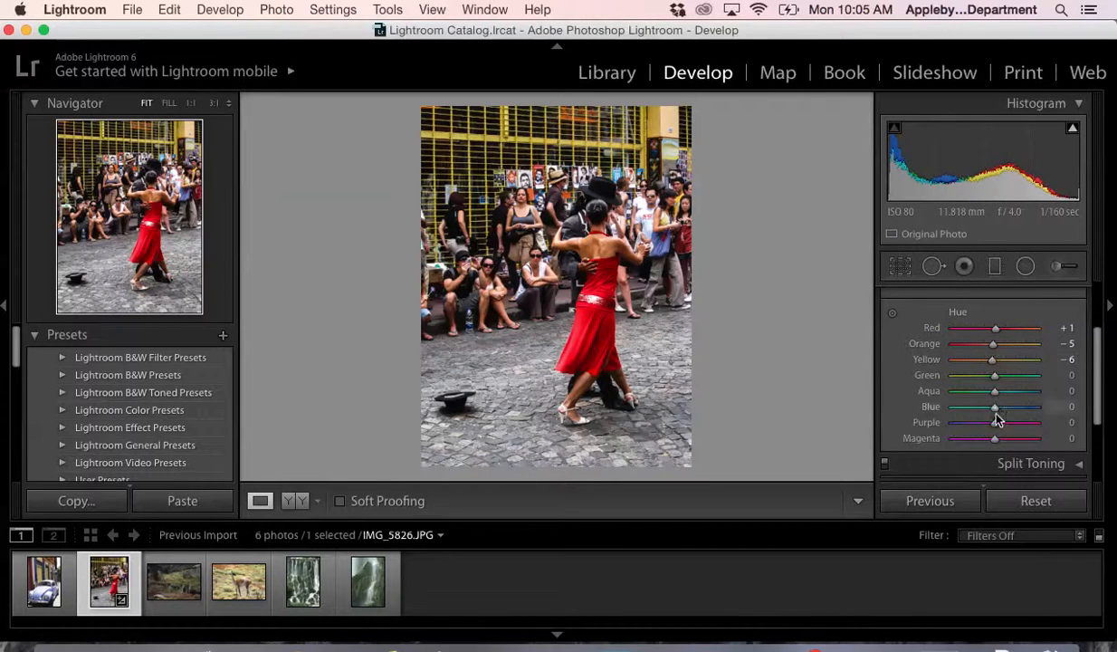
- Examine the hue, saturation and luminance controls for individual colors, including yellow, aqua, magenta and red
{"action": "scroll", "coordinate": [990, 362], "scroll_direction": "down", "scroll_amount": 5}
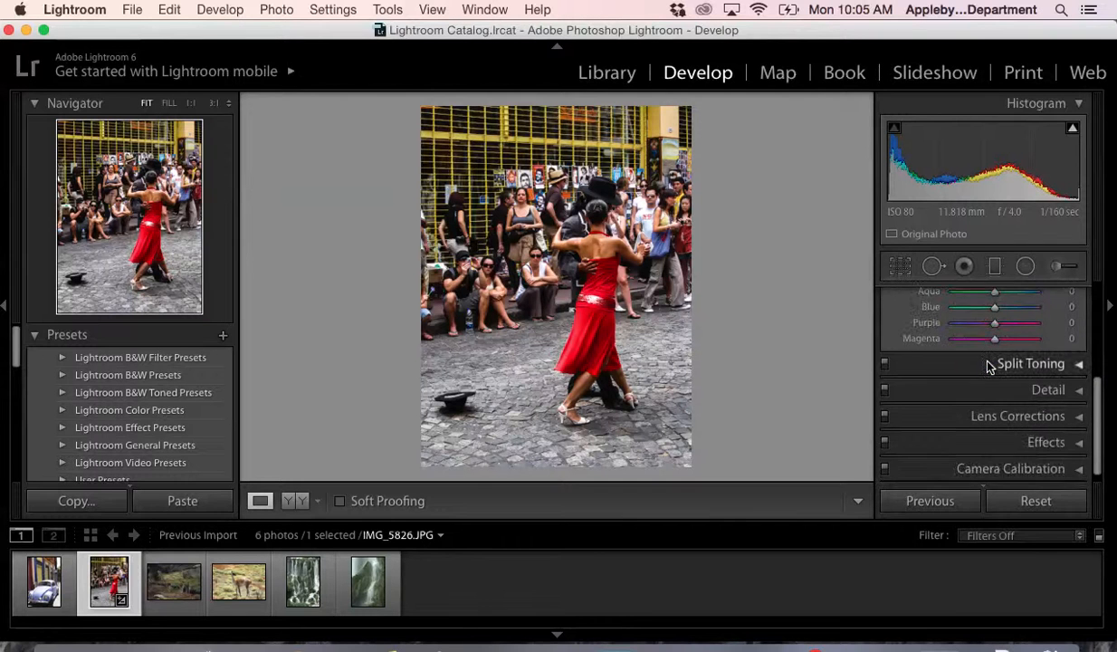
{"action": "scroll", "coordinate": [989, 365], "scroll_direction": "up", "scroll_amount": 7}
{"action": "left_click", "coordinate": [996, 303]}
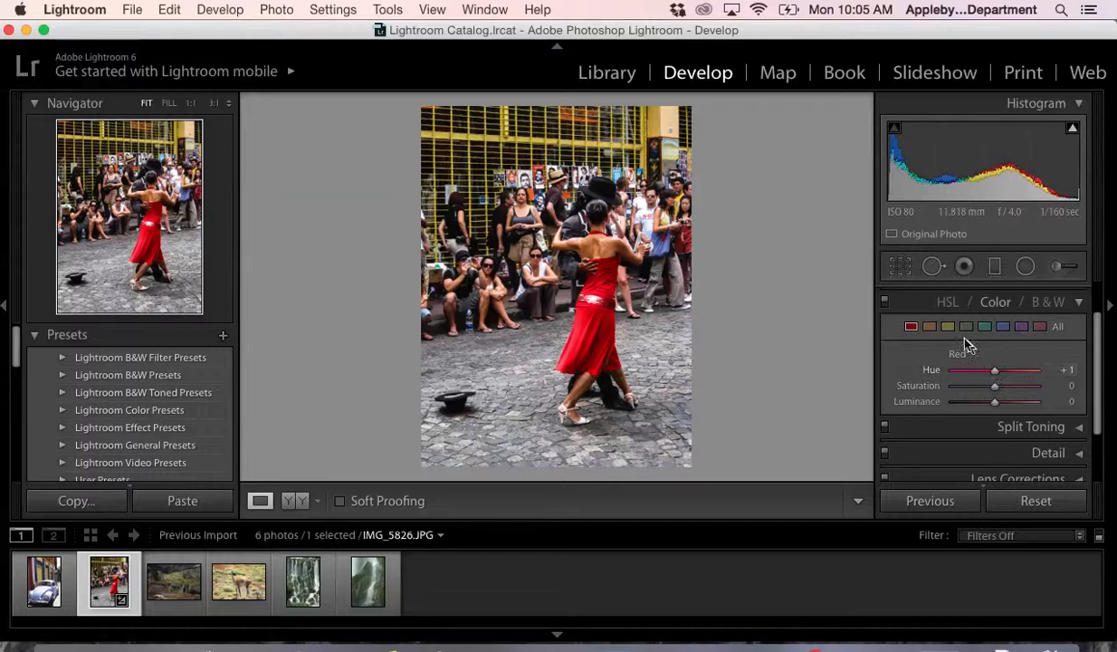
{"action": "left_click", "coordinate": [948, 326]}
{"action": "left_click", "coordinate": [985, 327]}
{"action": "left_click", "coordinate": [986, 327]}
{"action": "left_click", "coordinate": [946, 327]}
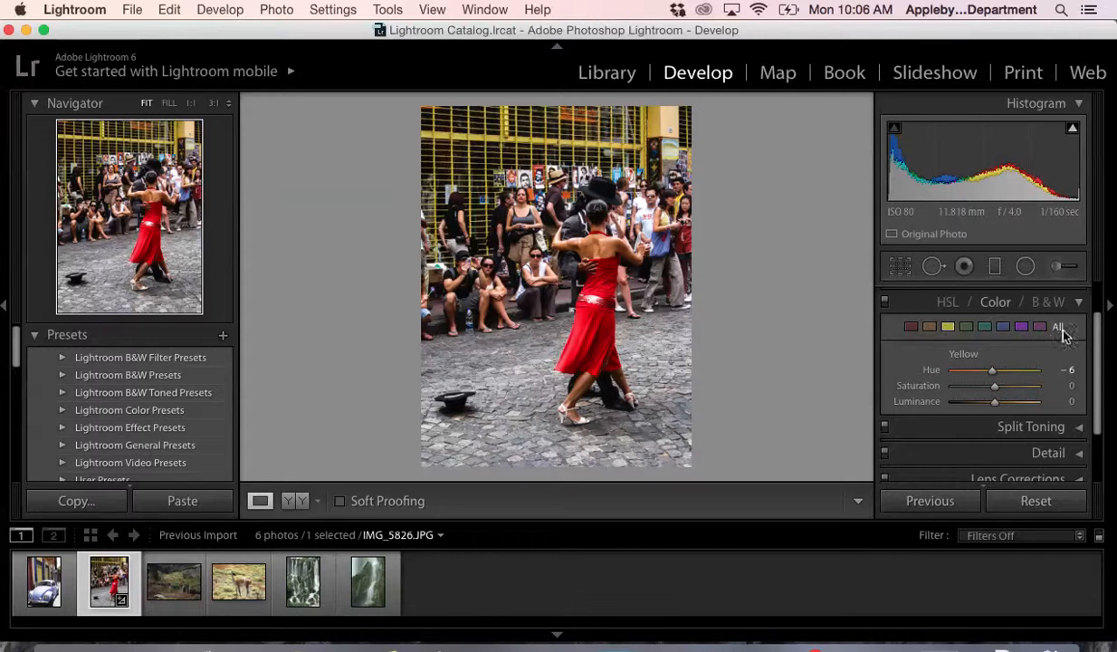
{"action": "left_click", "coordinate": [1037, 328]}
{"action": "left_click", "coordinate": [910, 327]}
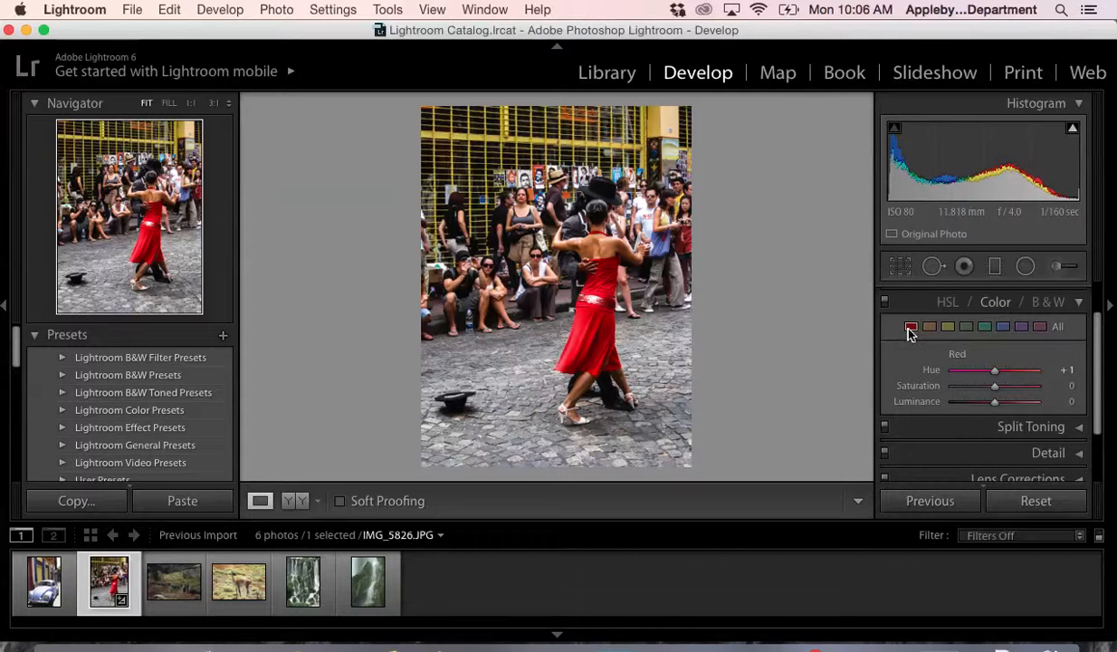
- Convert the photo to black and white with mix Red -20, Orange +23, Yellow -18, Green -62, Aqua +37, Blue -82, Purple -80, Magenta +38
{"action": "left_click", "coordinate": [1050, 302]}
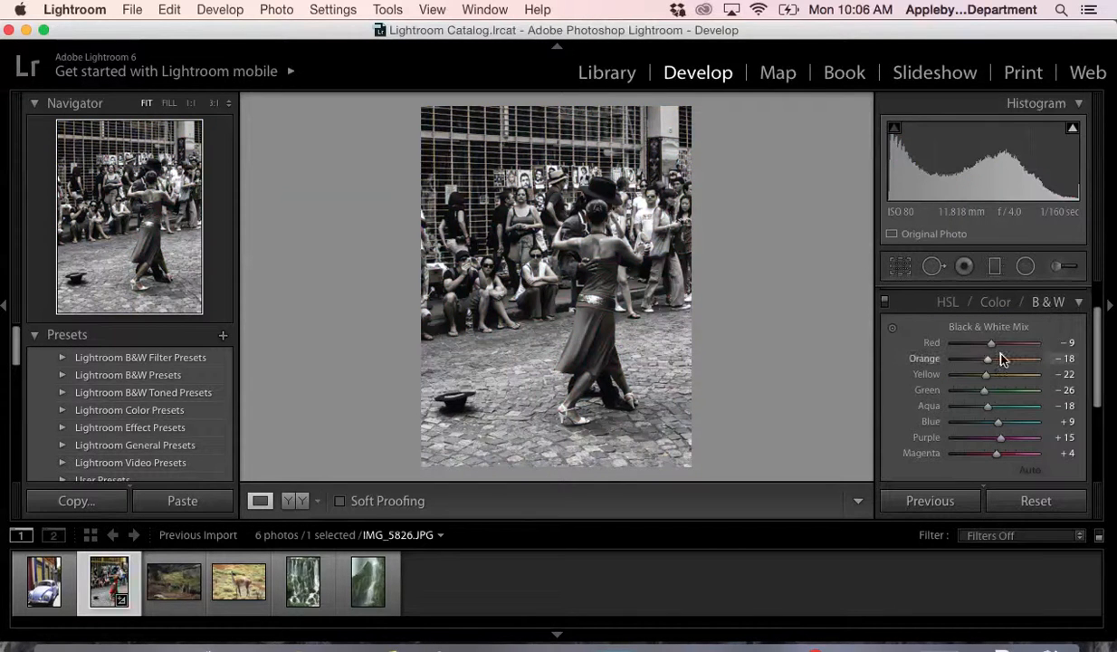
{"action": "scroll", "coordinate": [1002, 359], "scroll_direction": "down", "scroll_amount": 1}
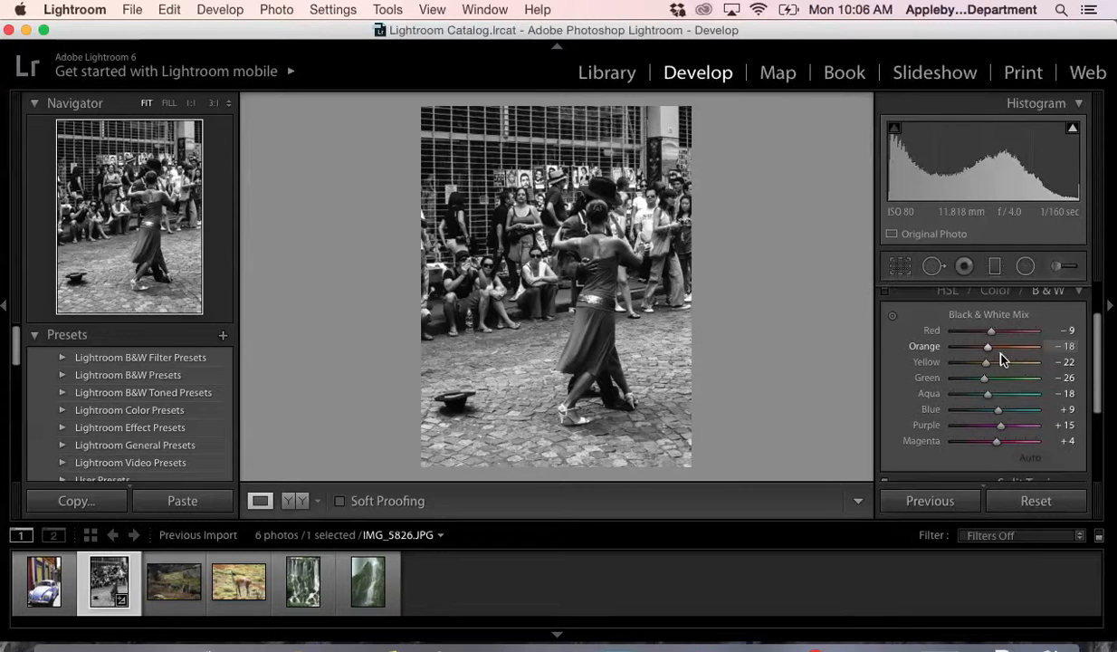
{"action": "scroll", "coordinate": [1035, 332], "scroll_direction": "up", "scroll_amount": 1}
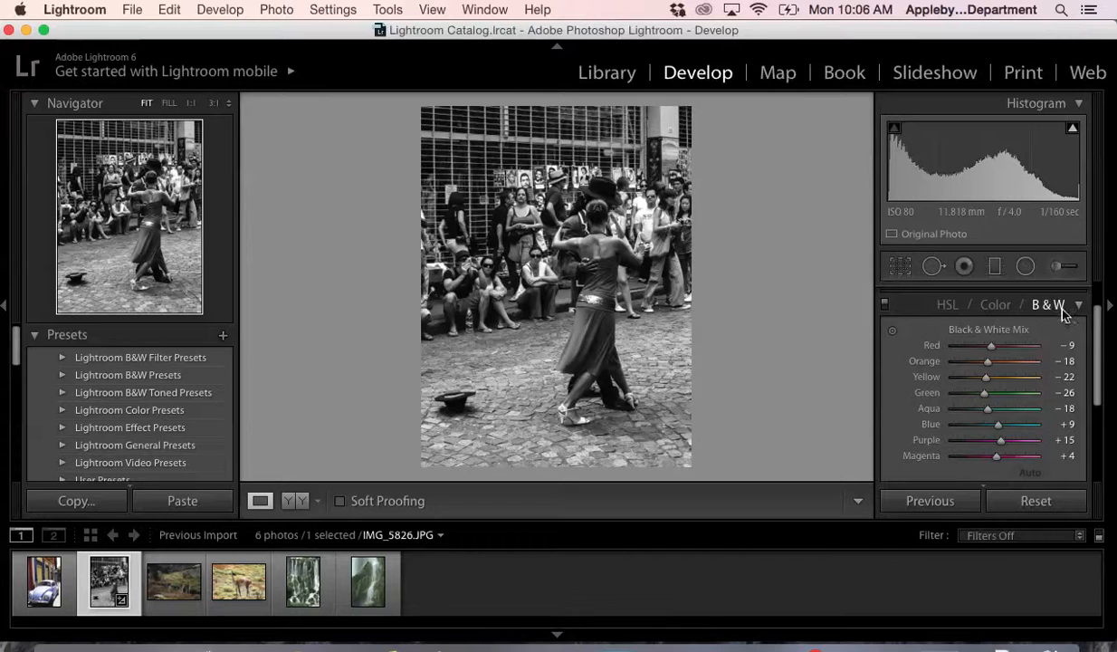
{"action": "left_click_drag", "start_coordinate": [994, 352], "coordinate": [988, 381]}
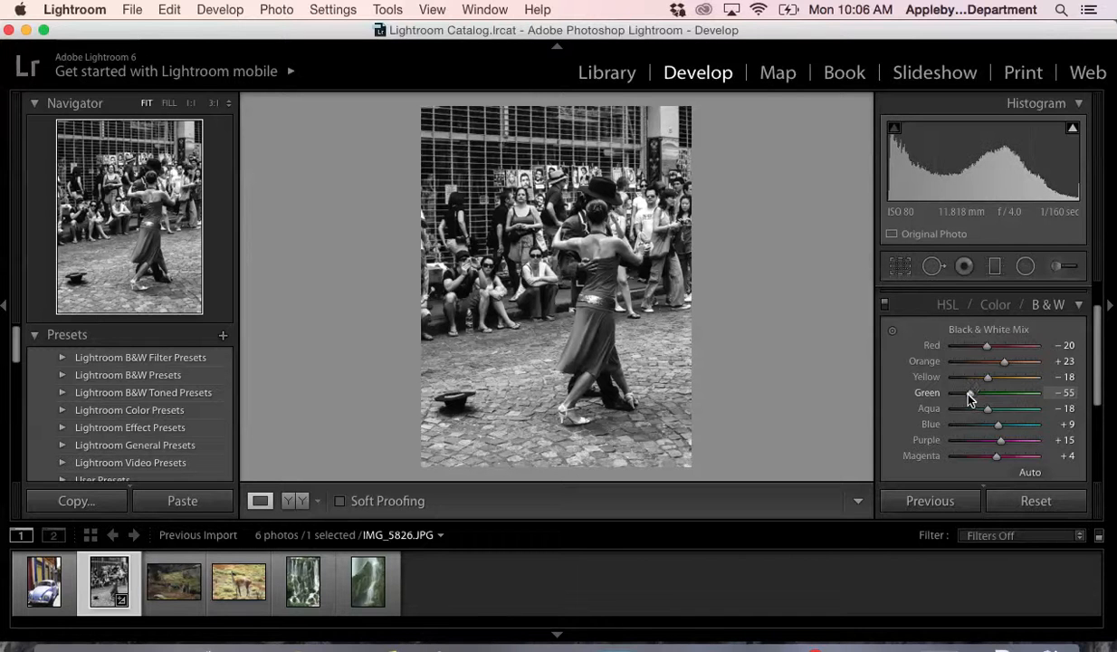
{"action": "left_click_drag", "start_coordinate": [966, 393], "coordinate": [975, 462]}
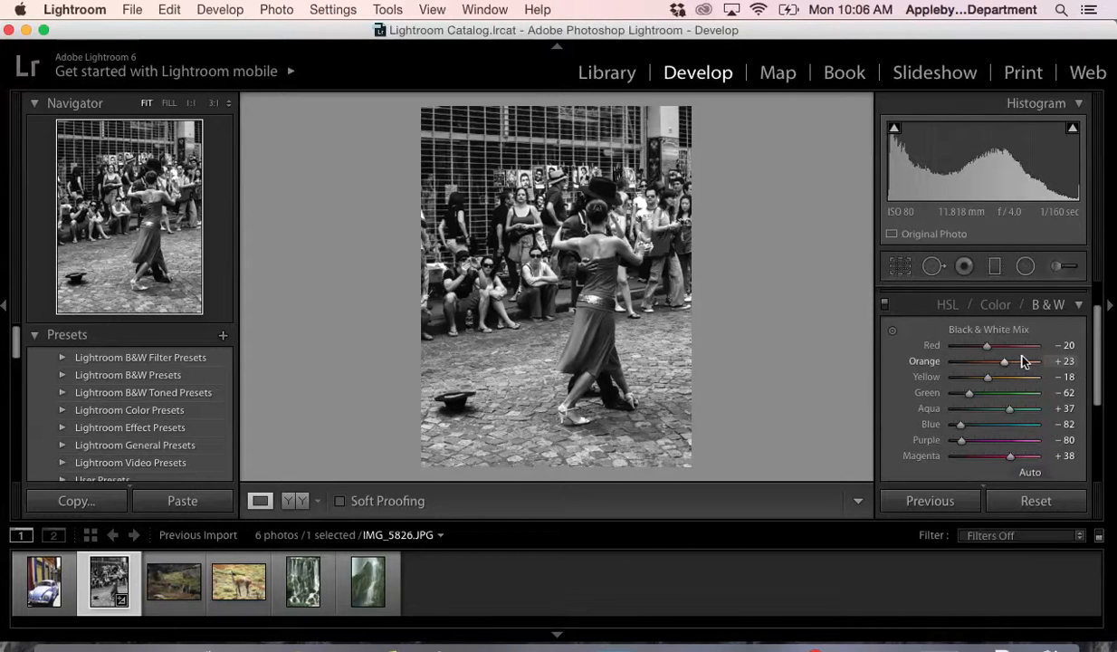
{"action": "scroll", "coordinate": [1021, 360], "scroll_direction": "down", "scroll_amount": 1}
{"action": "scroll", "coordinate": [1015, 354], "scroll_direction": "up", "scroll_amount": 3}
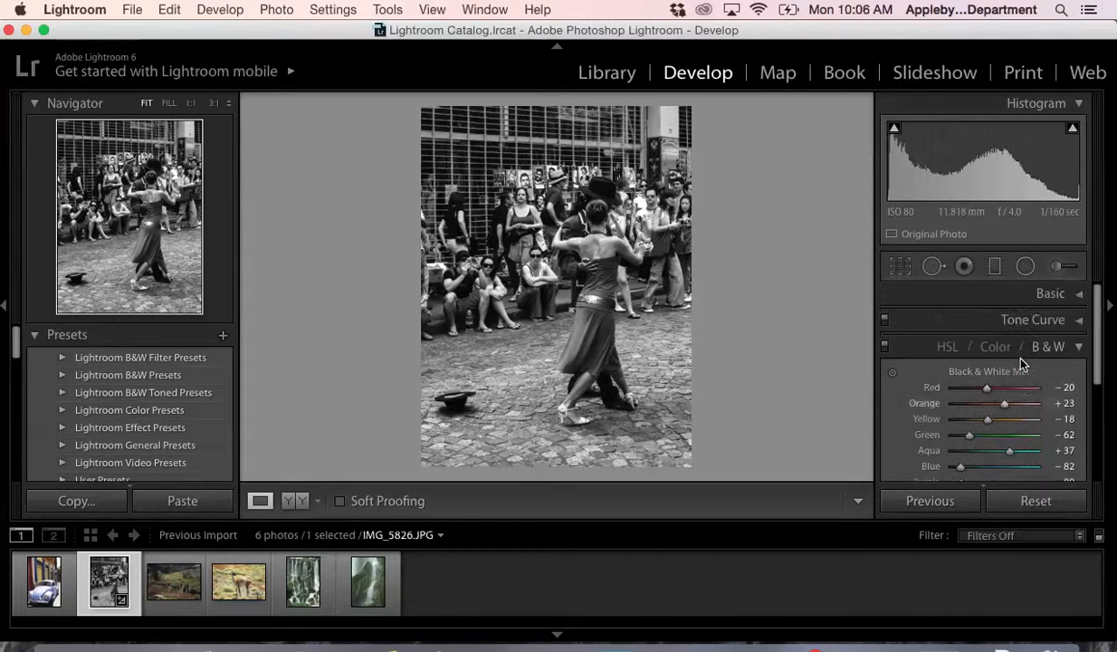
- Raise the photo's basic exposure to +0.30 and contrast to +78, then bring up the Split Toning settings
{"action": "left_click", "coordinate": [1038, 346]}
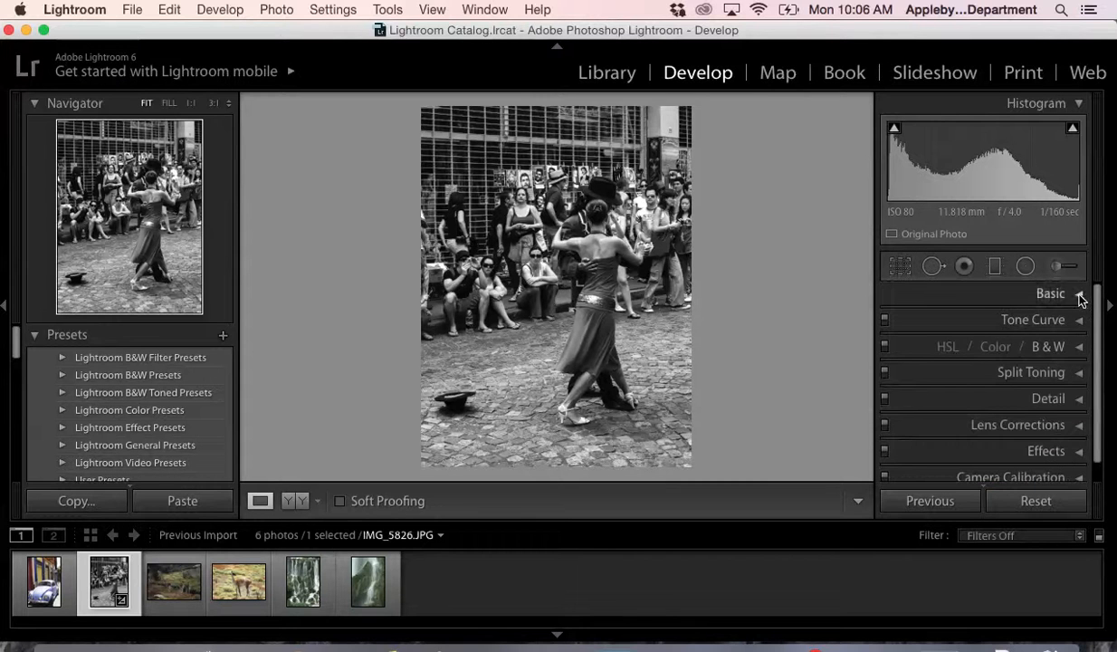
{"action": "left_click", "coordinate": [1045, 292]}
{"action": "scroll", "coordinate": [996, 389], "scroll_direction": "down", "scroll_amount": 3}
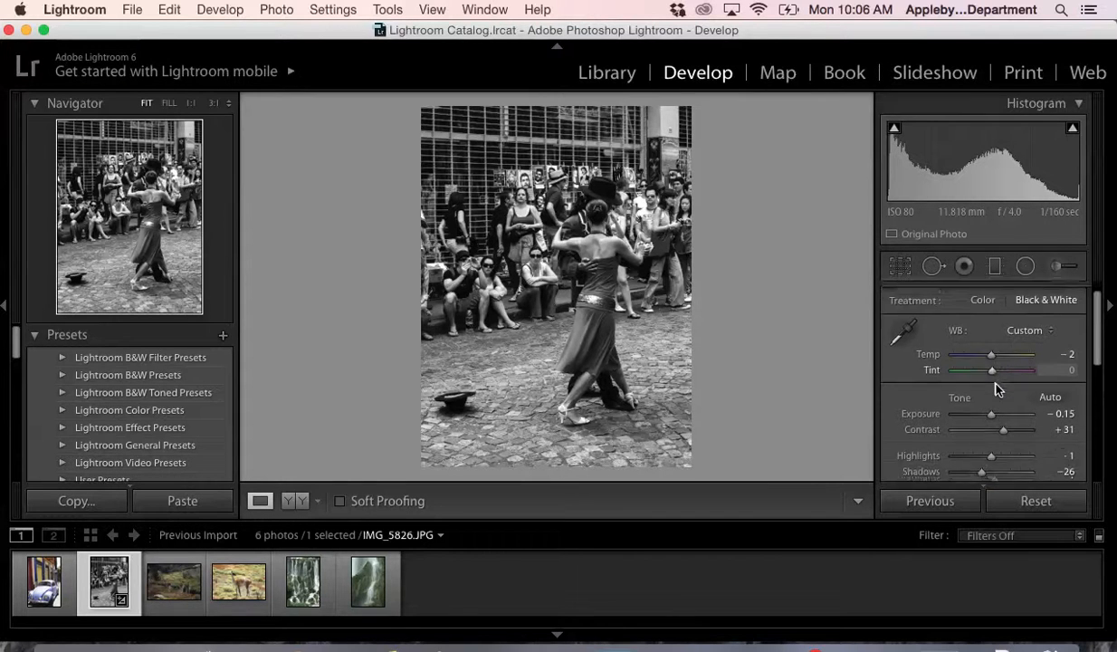
{"action": "left_click_drag", "start_coordinate": [990, 382], "coordinate": [1021, 397]}
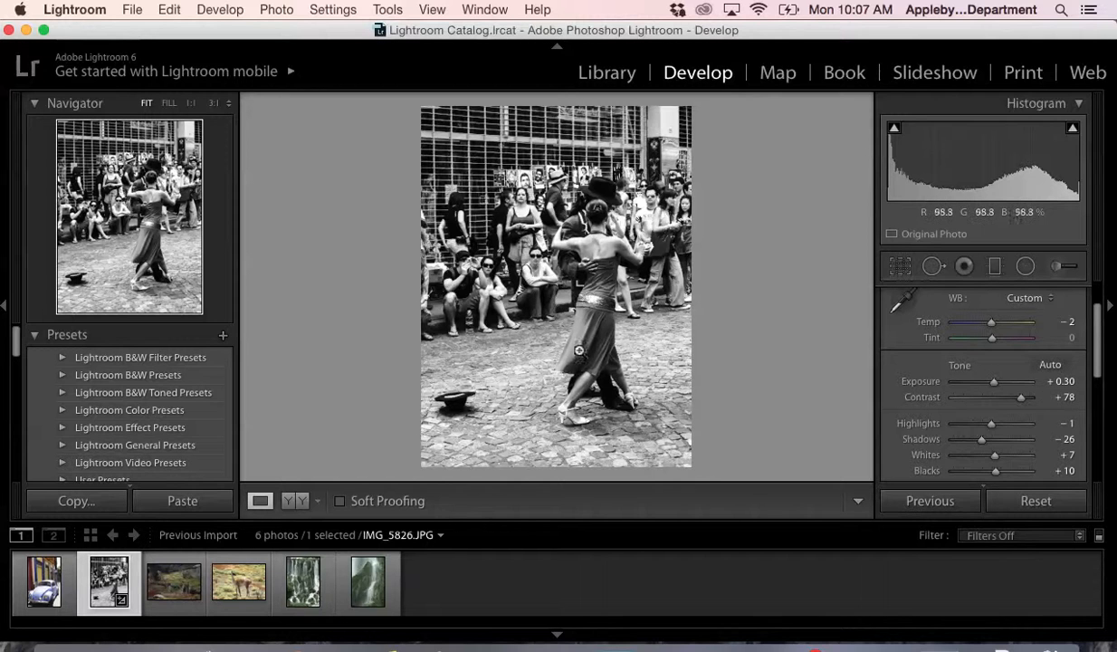
{"action": "scroll", "coordinate": [1046, 338], "scroll_direction": "up", "scroll_amount": 2}
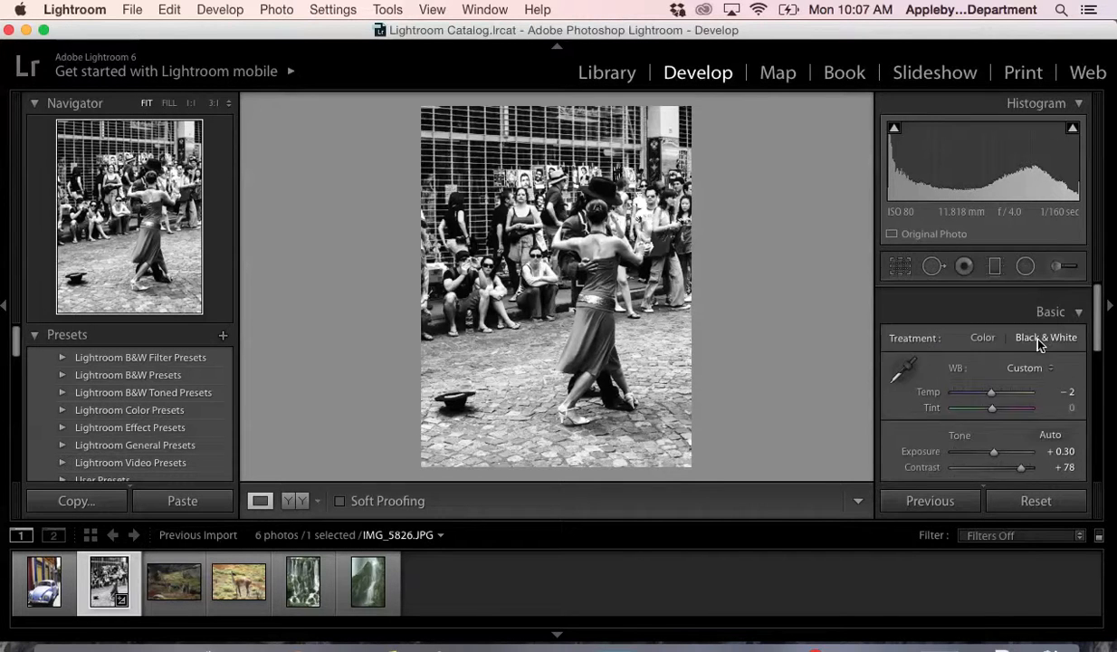
{"action": "left_click", "coordinate": [1041, 292]}
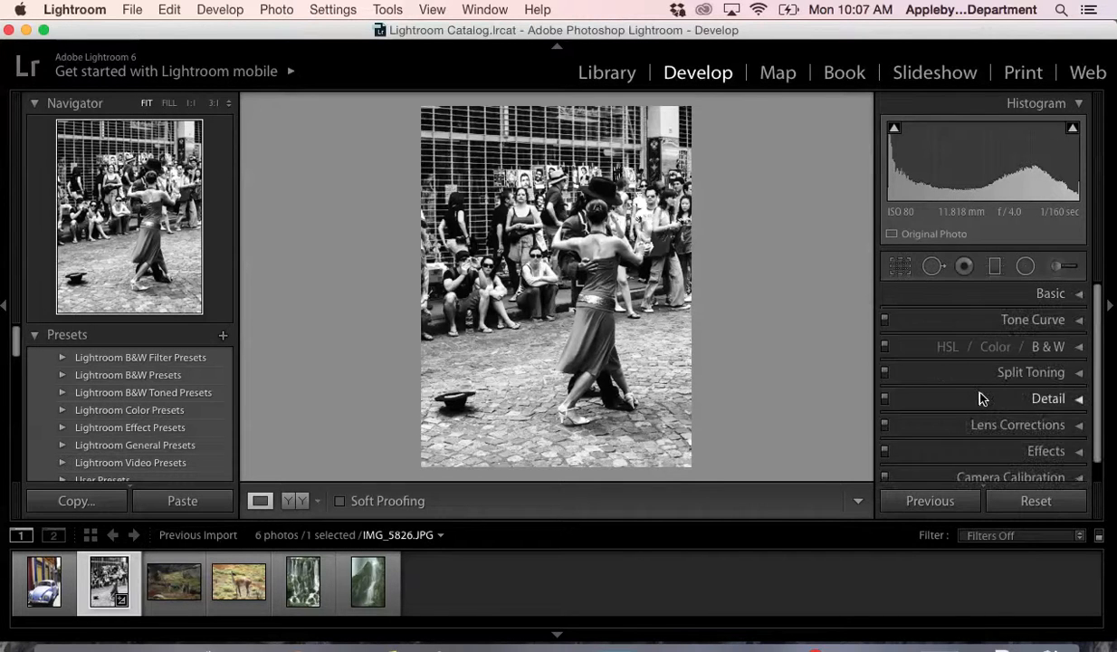
{"action": "left_click", "coordinate": [1077, 373]}
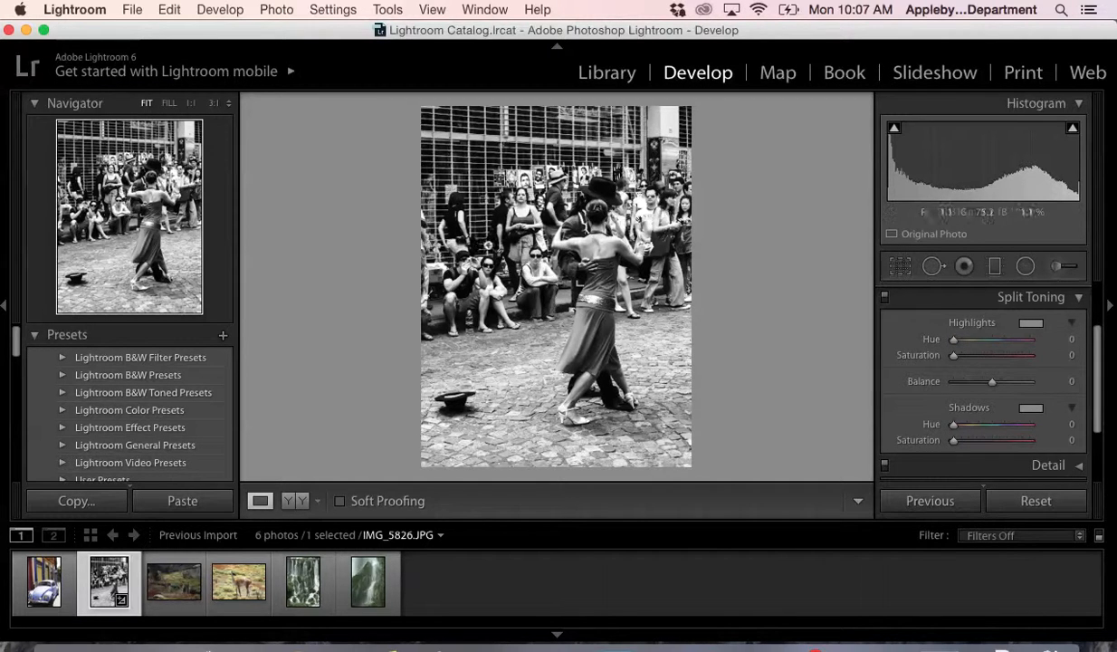
- Save the current black-and-white version as a snapshot named "tango 1"
{"action": "left_click", "coordinate": [36, 335]}
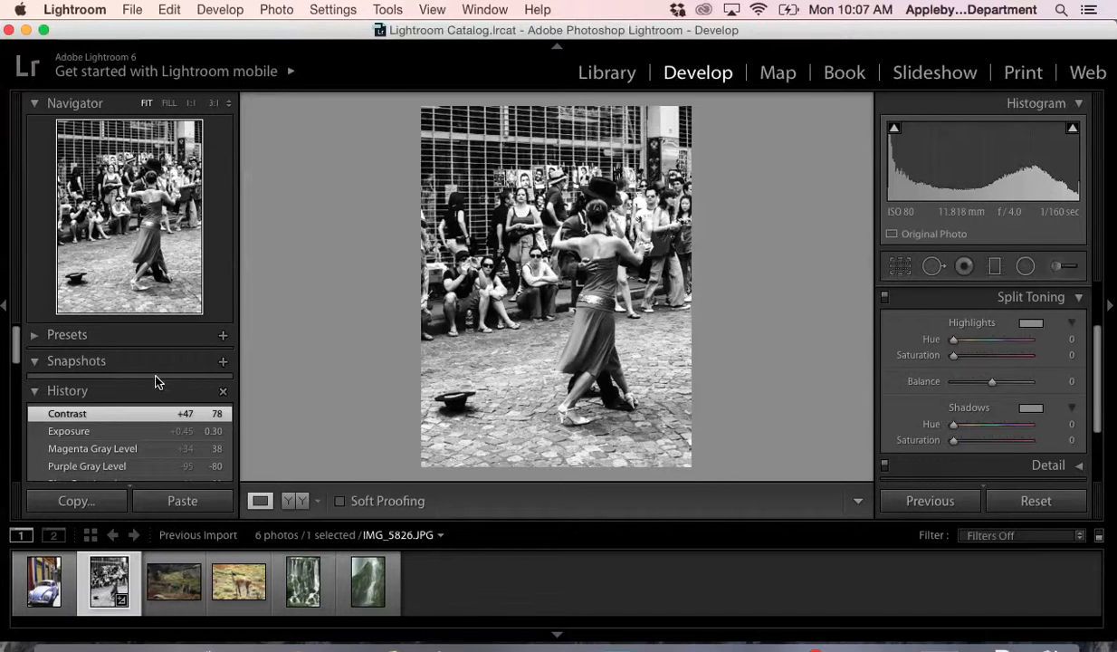
{"action": "left_click", "coordinate": [224, 364]}
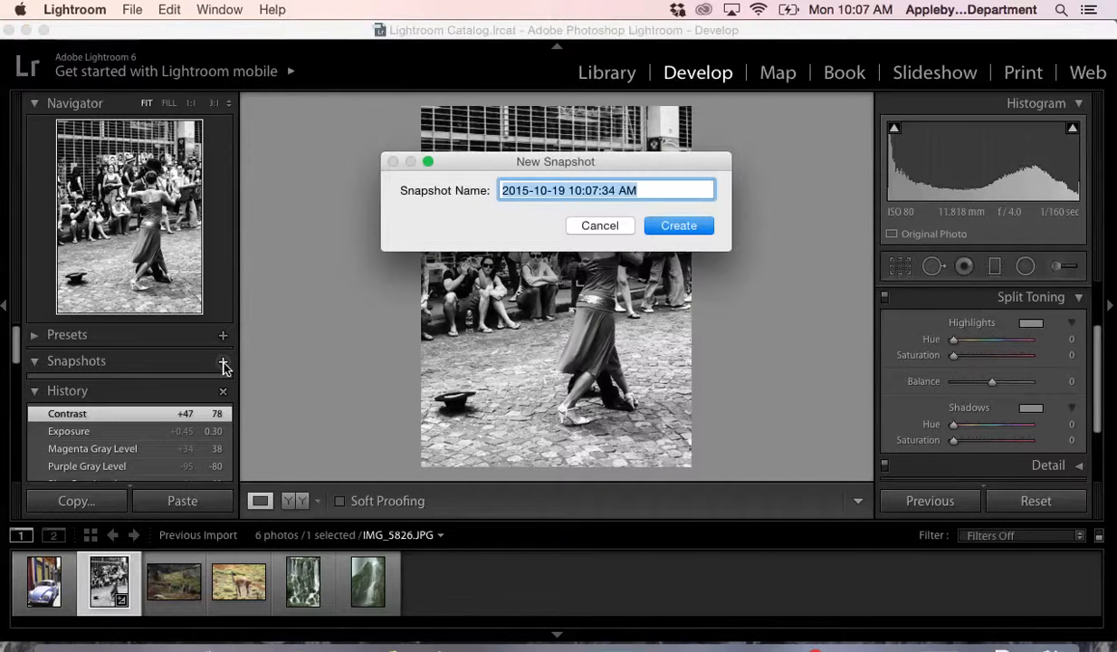
{"action": "type", "text": "ta"}
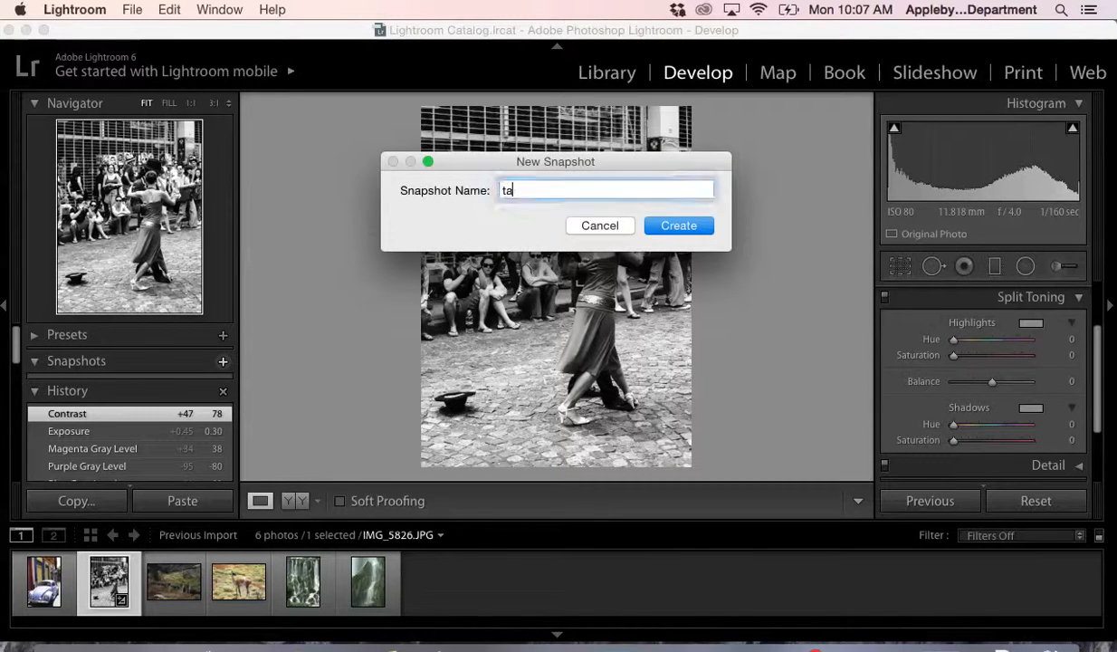
{"action": "type", "text": "ngo 1"}
{"action": "key", "text": "Return"}
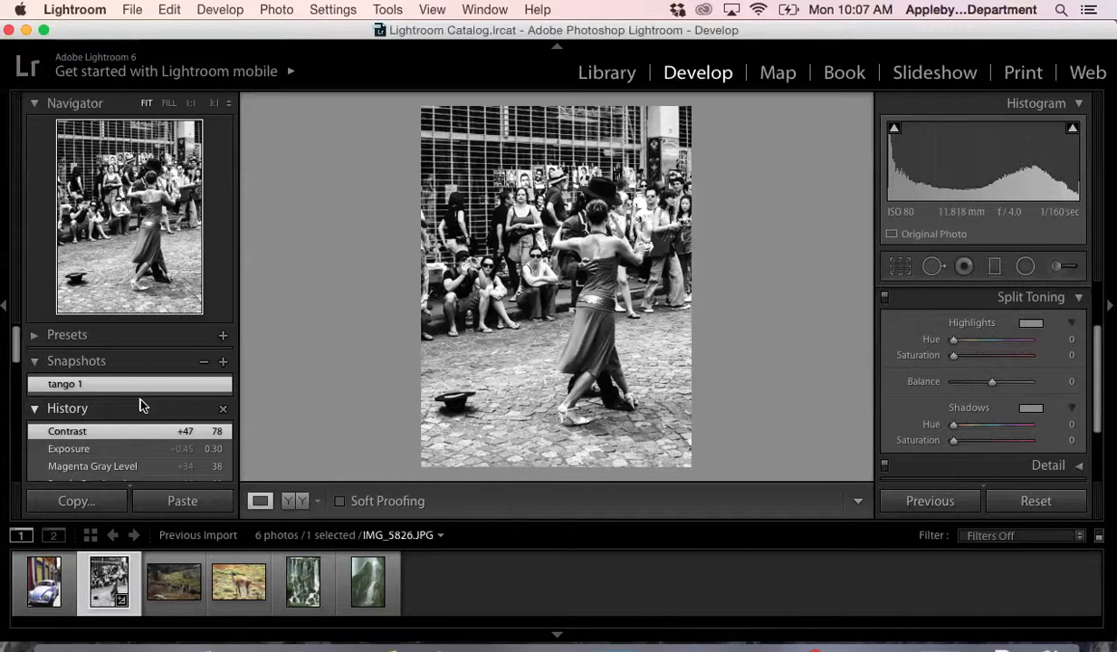
- Revert the photo to the Yellow Hue Shift state in its history, before the black-and-white conversion
{"action": "scroll", "coordinate": [141, 401], "scroll_direction": "down", "scroll_amount": 3}
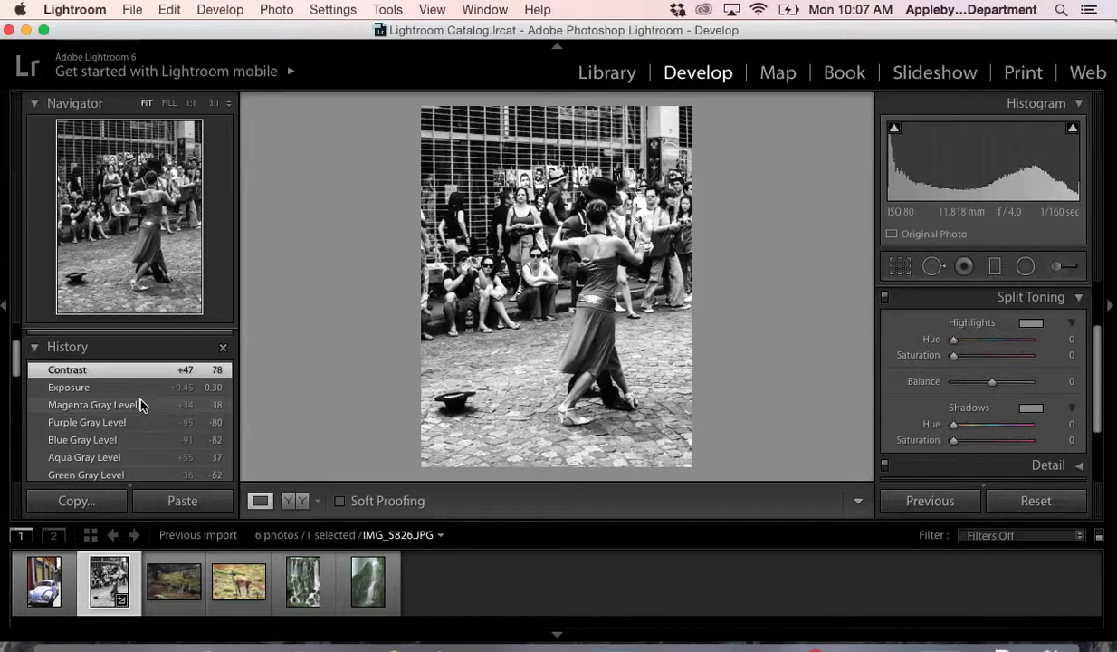
{"action": "scroll", "coordinate": [140, 403], "scroll_direction": "down", "scroll_amount": 2}
{"action": "scroll", "coordinate": [141, 404], "scroll_direction": "down", "scroll_amount": 5}
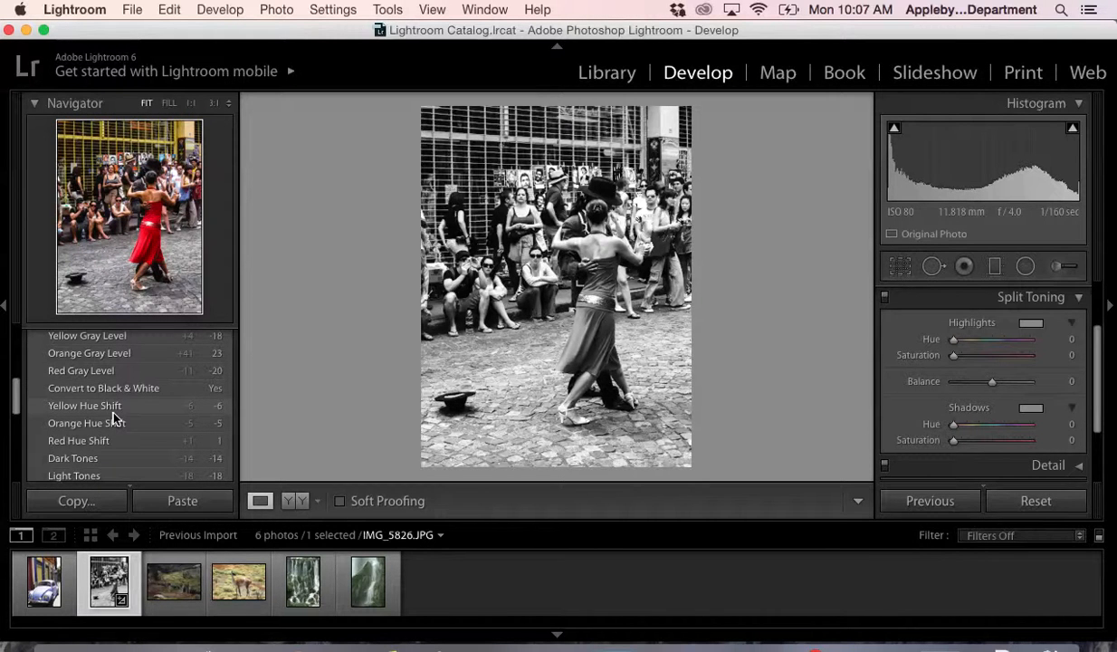
{"action": "left_click", "coordinate": [113, 412]}
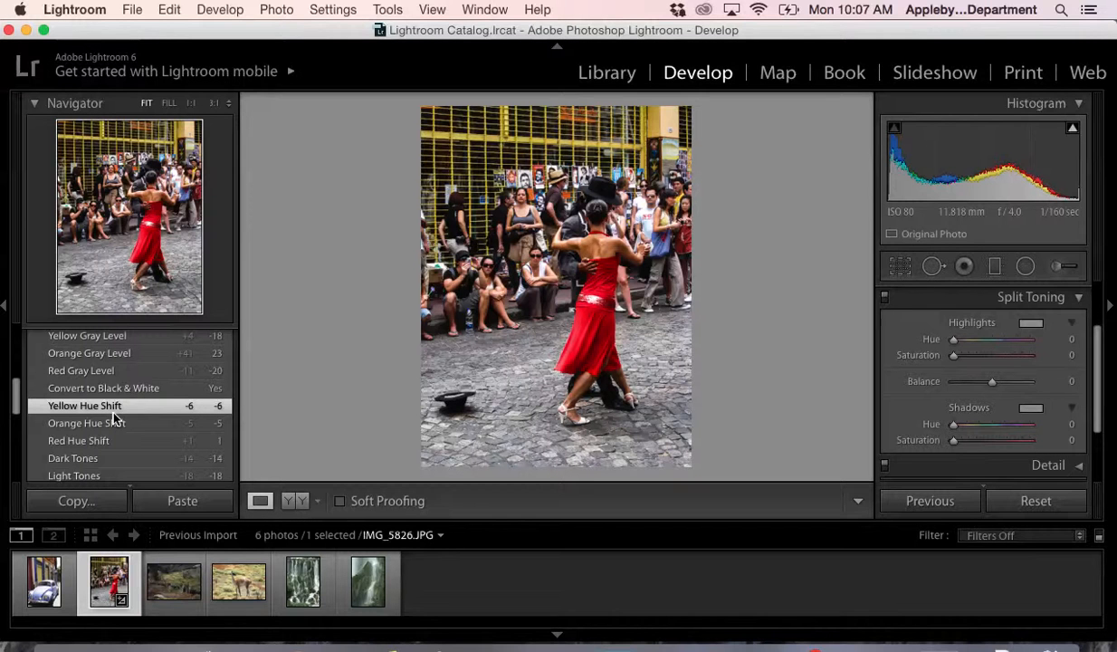
- Save the color version of the photo as a snapshot named "tango colour 1"
{"action": "scroll", "coordinate": [194, 362], "scroll_direction": "up", "scroll_amount": 3}
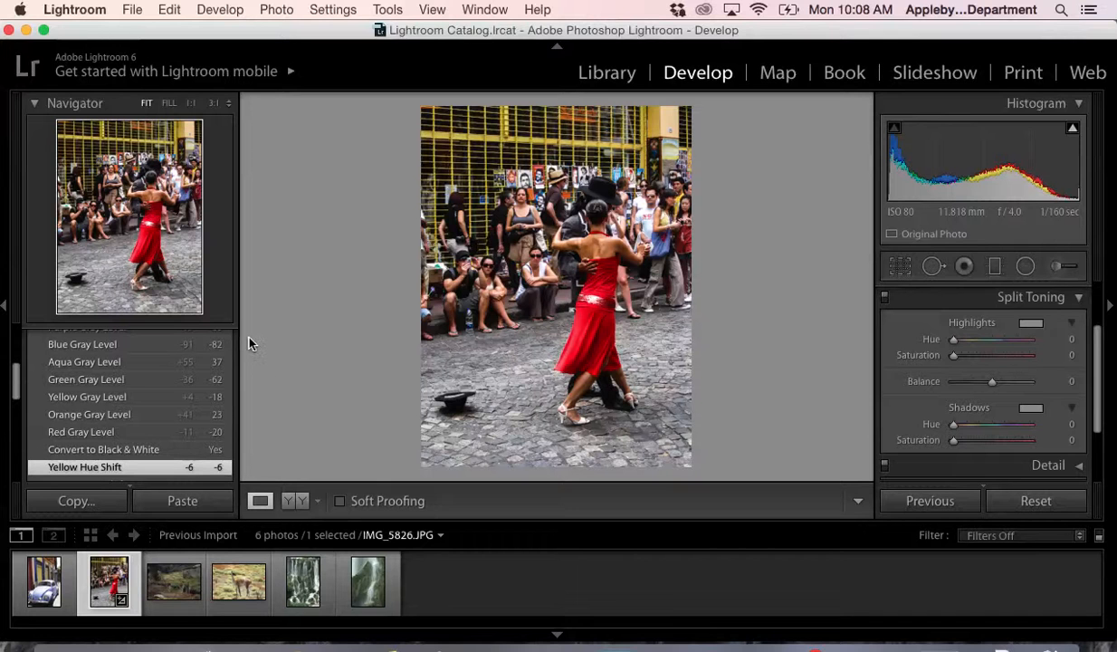
{"action": "scroll", "coordinate": [187, 344], "scroll_direction": "up", "scroll_amount": 5}
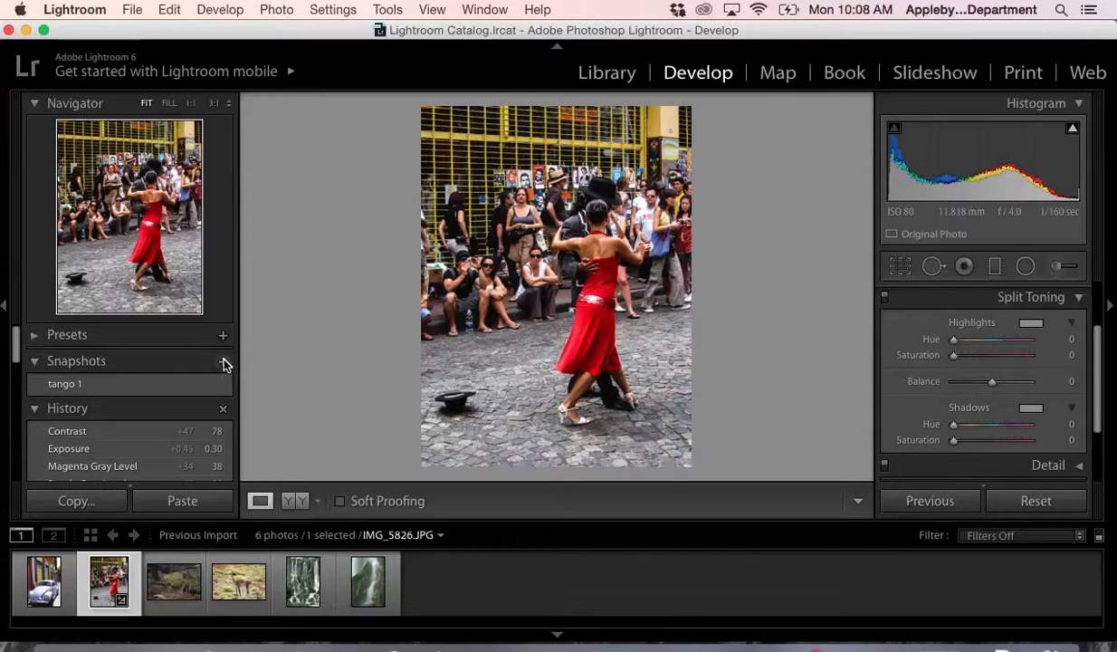
{"action": "left_click", "coordinate": [223, 362]}
{"action": "type", "text": "tango co"}
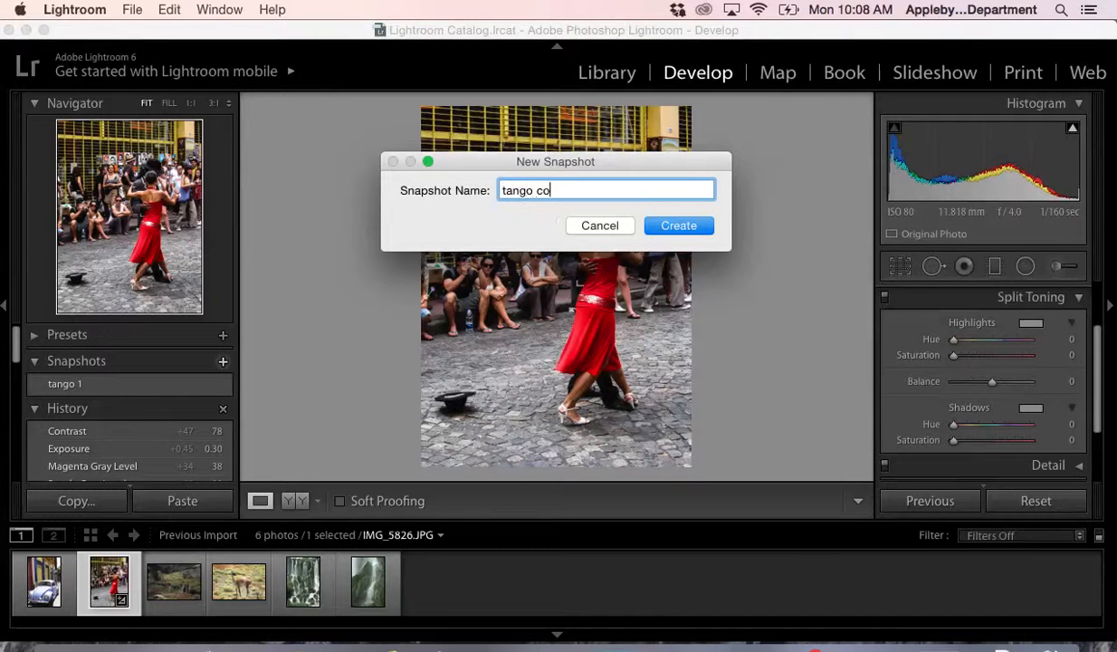
{"action": "type", "text": "loue"}
{"action": "key", "text": "Return"}
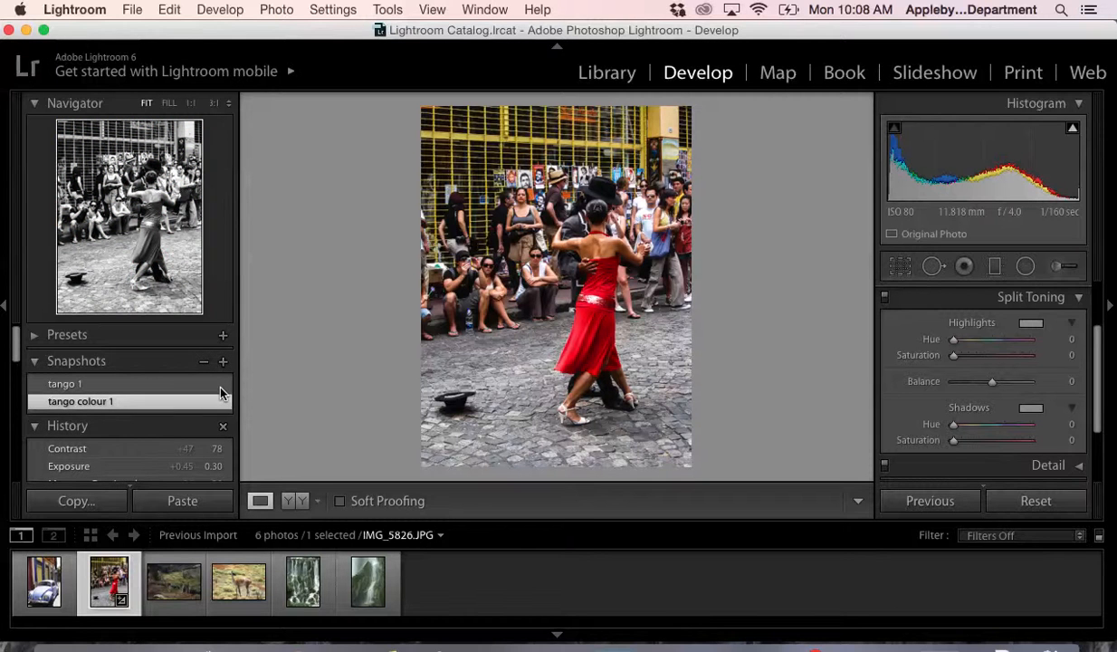
- Restore the "tango 1" snapshot and look through the photo's edit history
{"action": "left_click", "coordinate": [187, 385]}
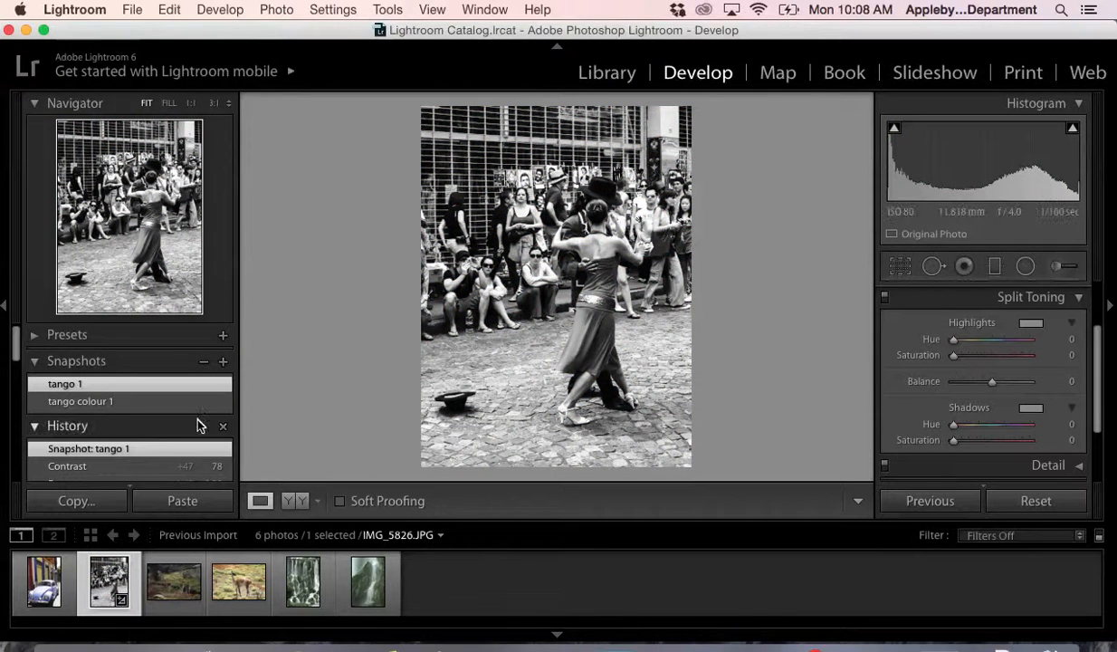
{"action": "scroll", "coordinate": [199, 424], "scroll_direction": "down", "scroll_amount": 5}
{"action": "scroll", "coordinate": [197, 424], "scroll_direction": "down", "scroll_amount": 5}
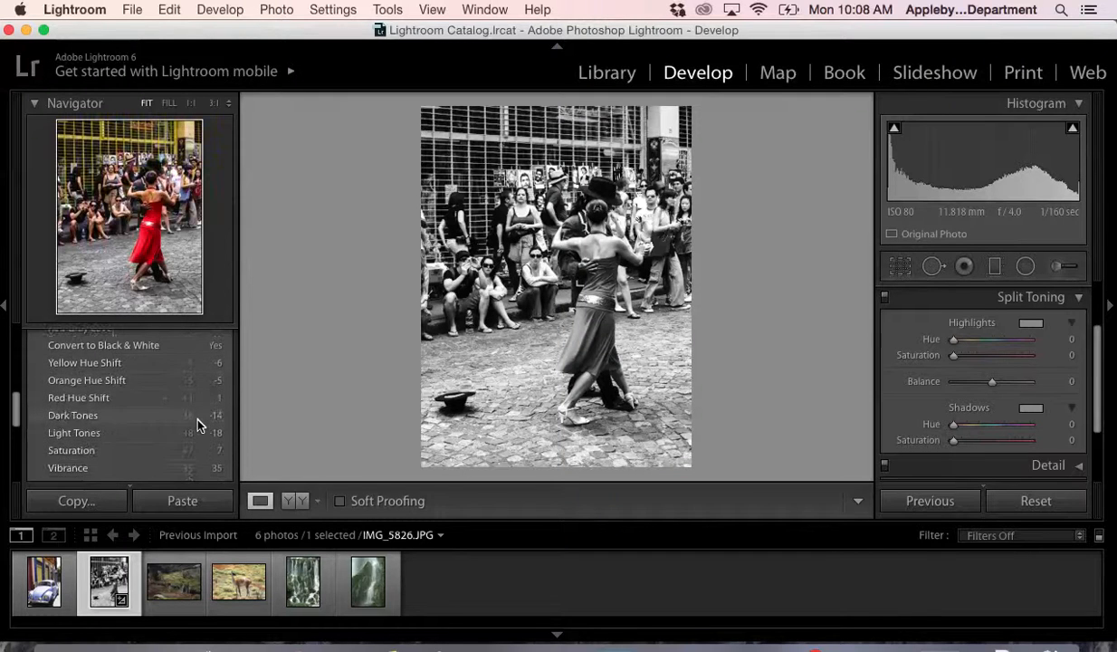
{"action": "scroll", "coordinate": [197, 426], "scroll_direction": "down", "scroll_amount": 3}
{"action": "scroll", "coordinate": [197, 426], "scroll_direction": "up", "scroll_amount": 4}
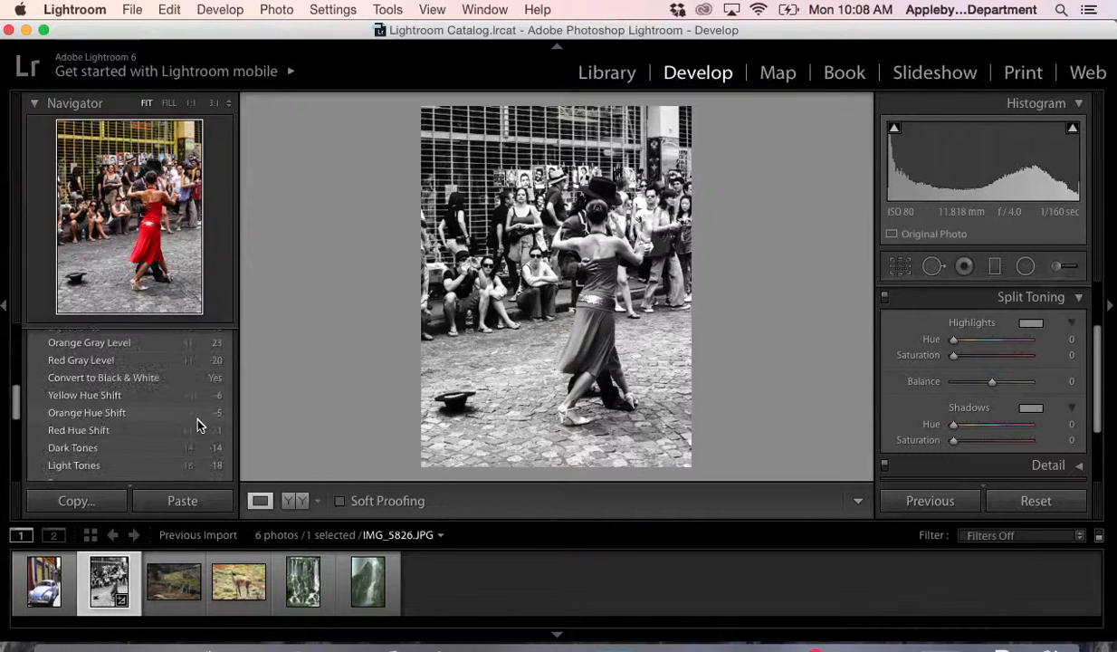
{"action": "scroll", "coordinate": [198, 423], "scroll_direction": "up", "scroll_amount": 3}
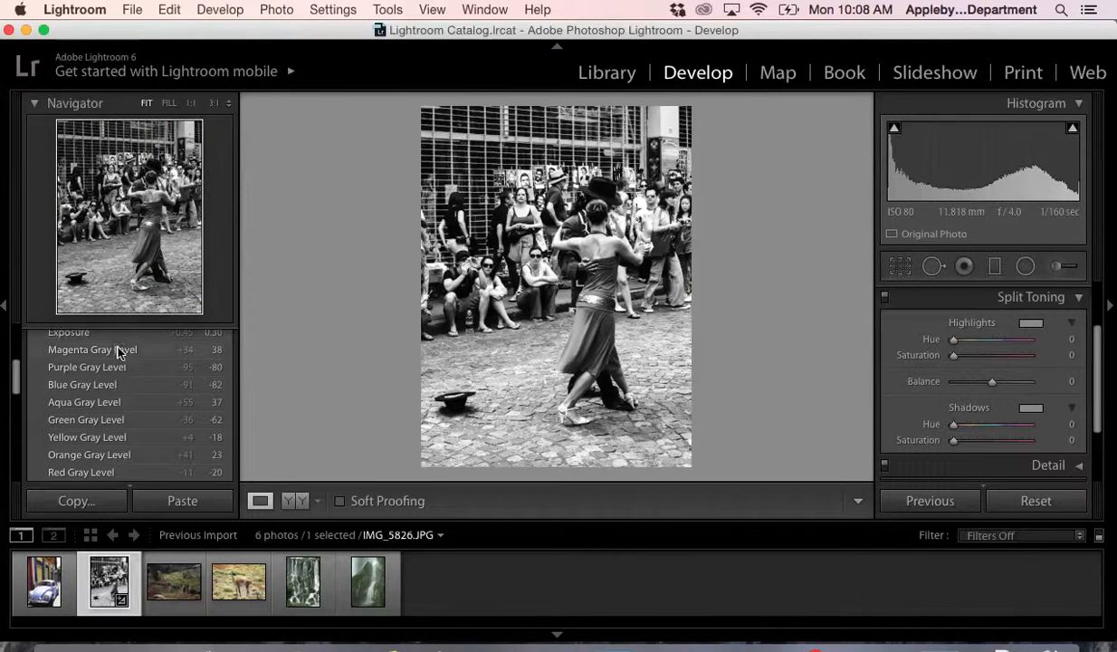
{"action": "scroll", "coordinate": [117, 376], "scroll_direction": "up", "scroll_amount": 5}
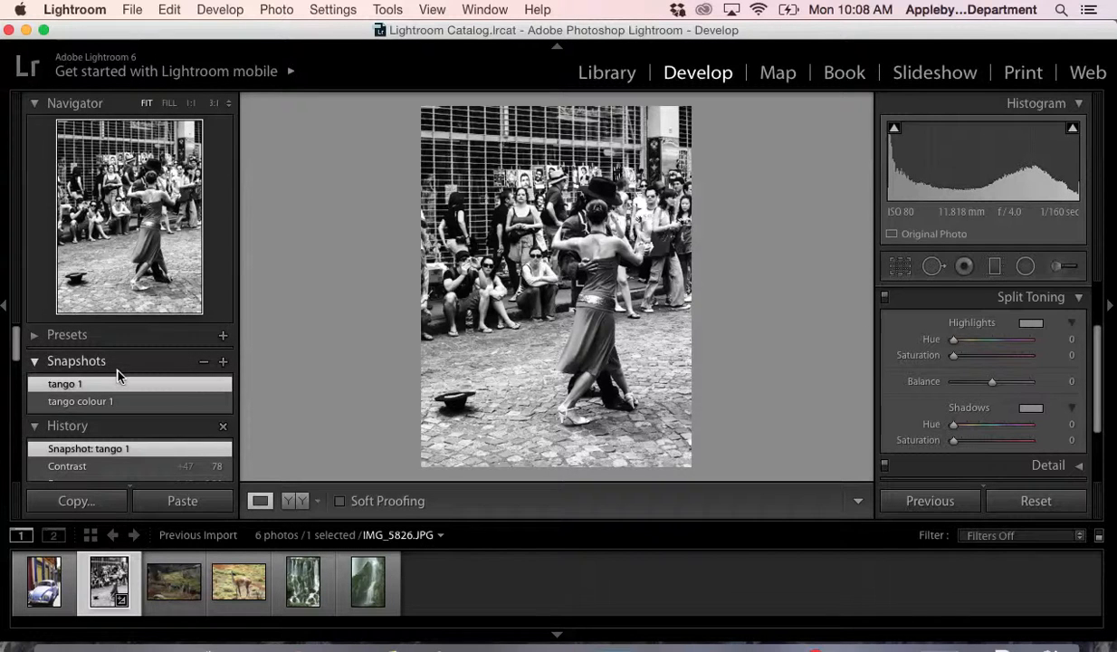
{"action": "scroll", "coordinate": [104, 448], "scroll_direction": "down", "scroll_amount": 4}
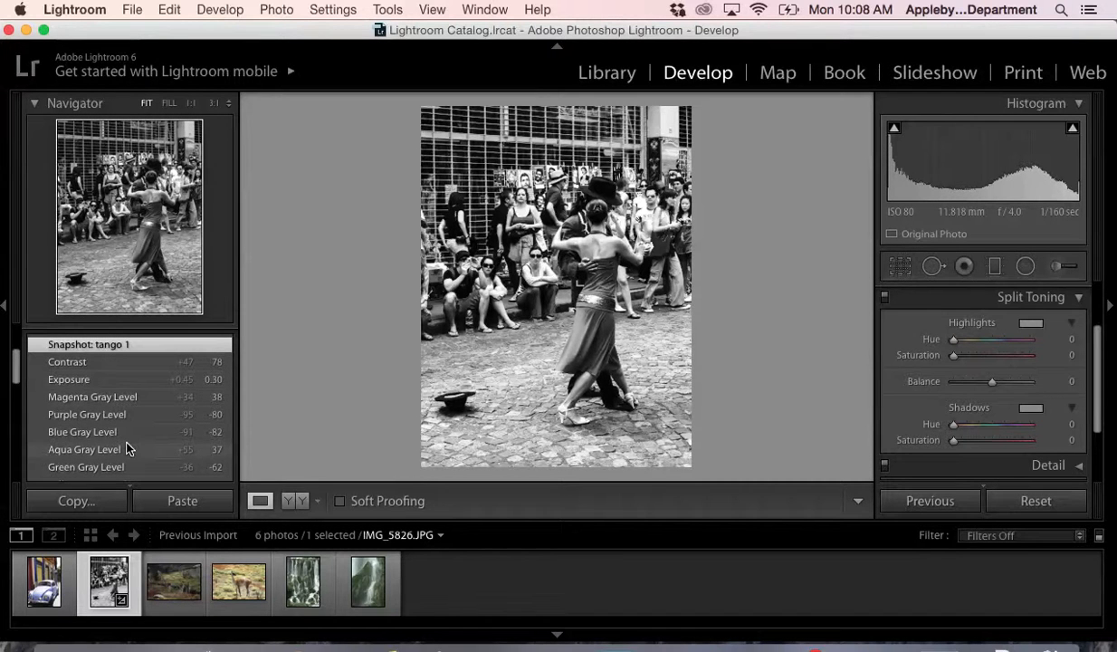
- Try split-toning highlight tints: red at hue 12, saturation 79, and the preset swatches from neutral and yellow to blue
{"action": "left_click", "coordinate": [1031, 324]}
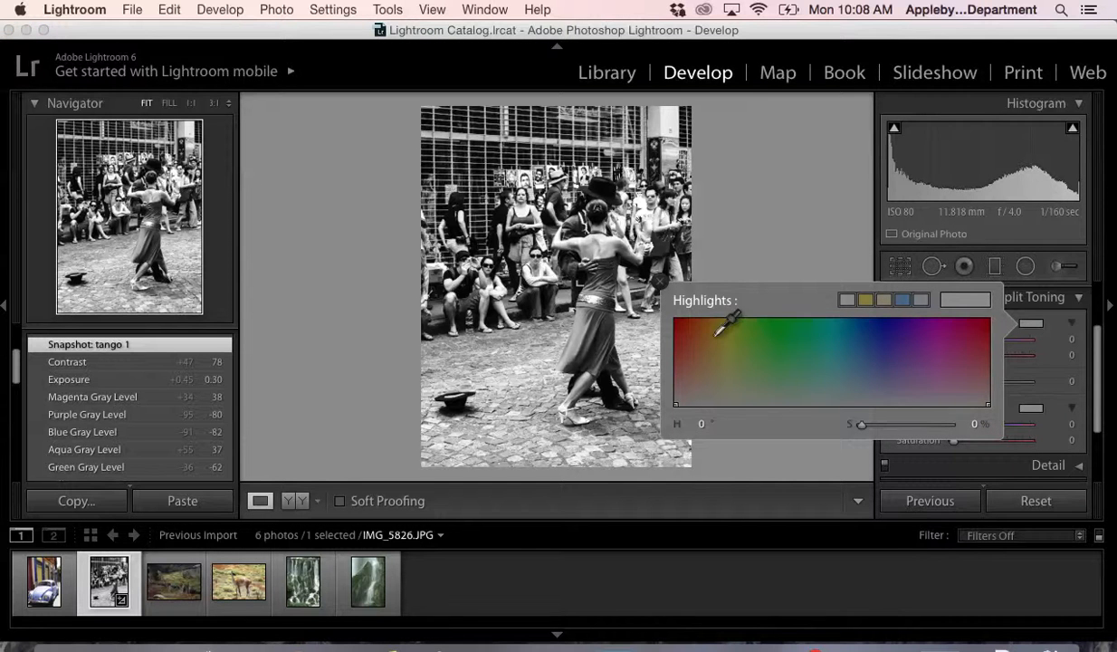
{"action": "left_click", "coordinate": [684, 336]}
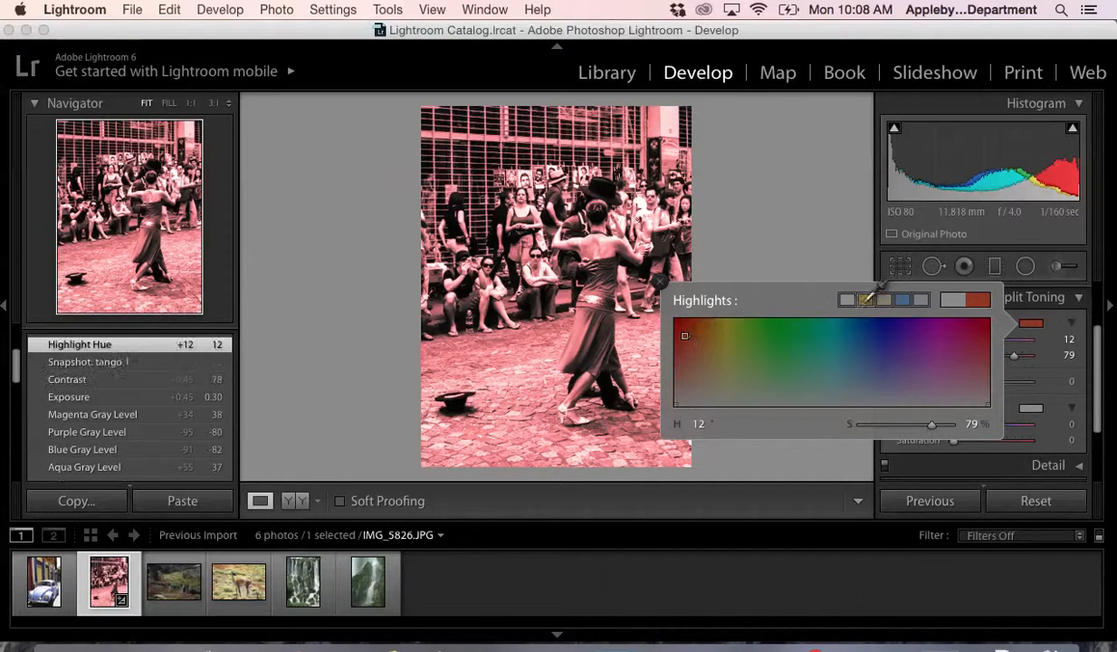
{"action": "left_click", "coordinate": [865, 301]}
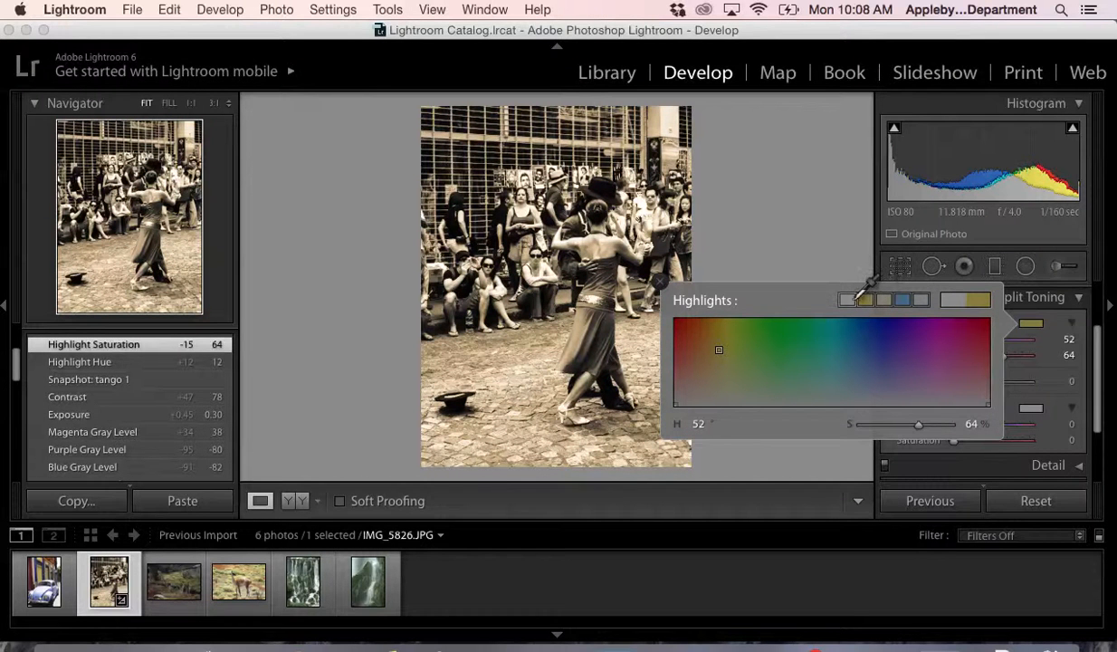
{"action": "left_click", "coordinate": [846, 300]}
{"action": "left_click", "coordinate": [876, 301]}
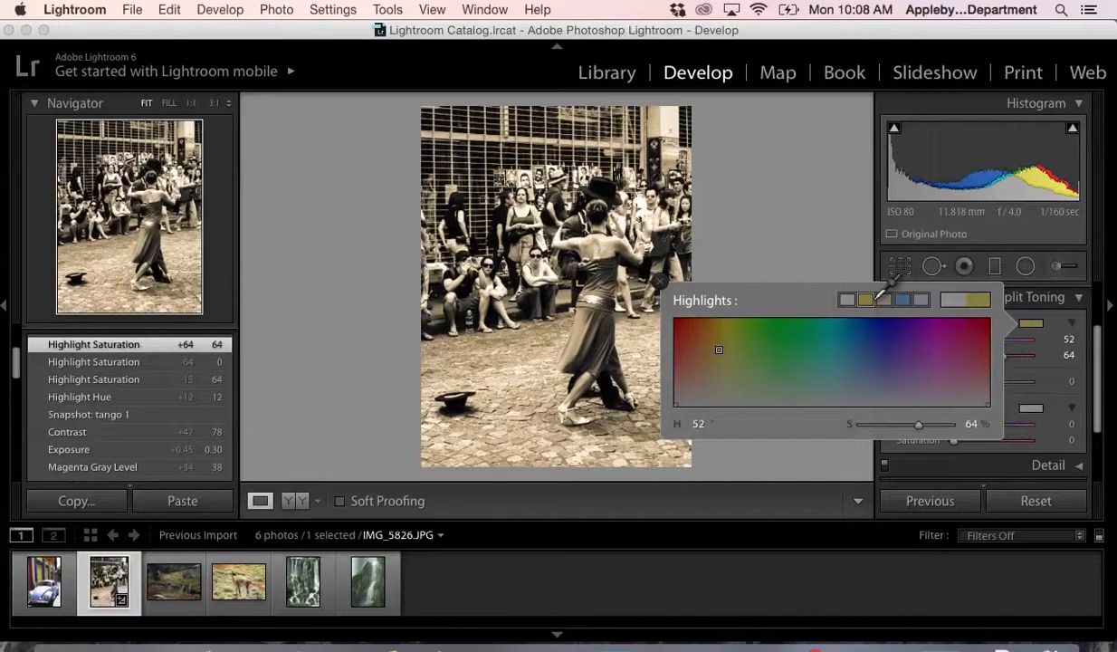
{"action": "left_click", "coordinate": [883, 300]}
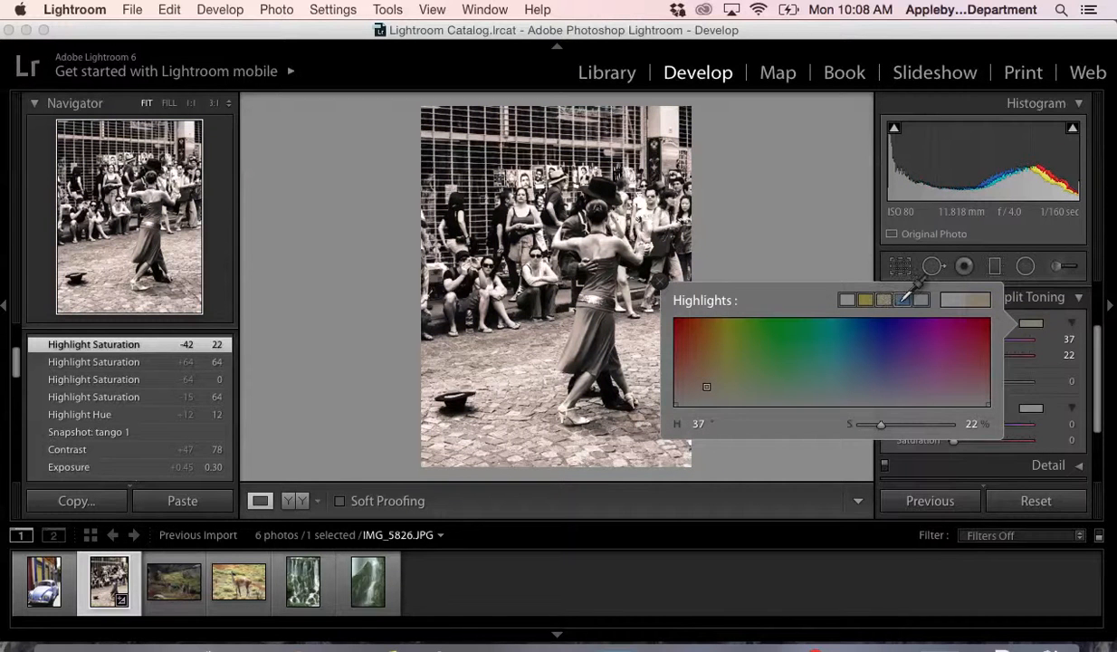
{"action": "left_click", "coordinate": [902, 300]}
{"action": "left_click", "coordinate": [921, 300]}
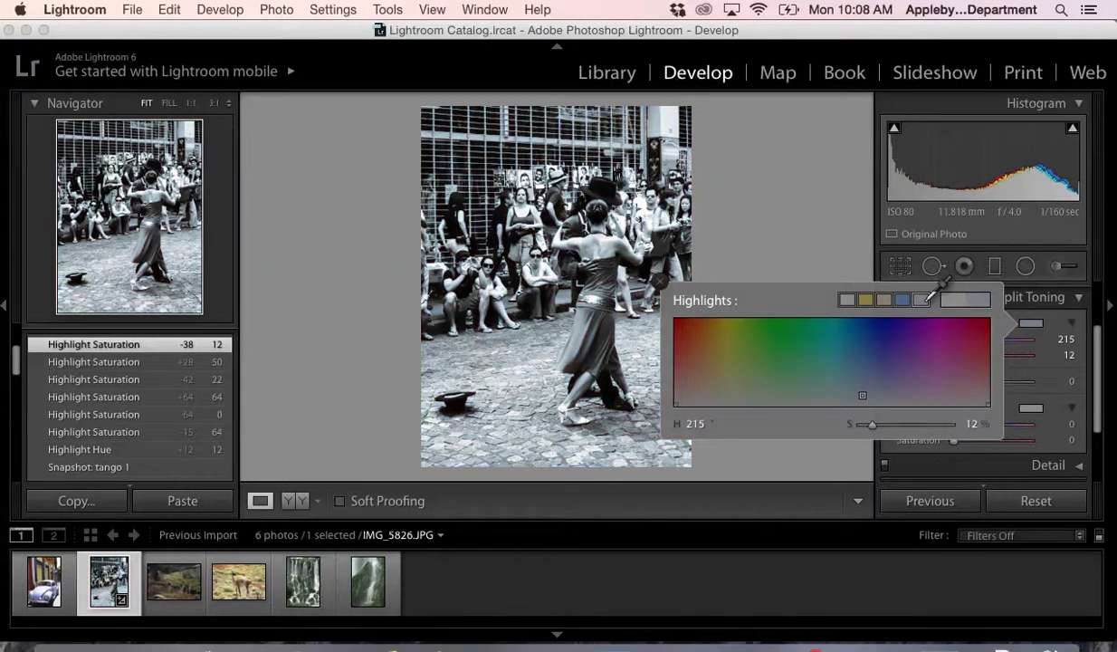
- Tint the highlights starting from the yellow preset swatch, and adjust them to hue 34 and saturation 53
{"action": "left_click", "coordinate": [866, 300]}
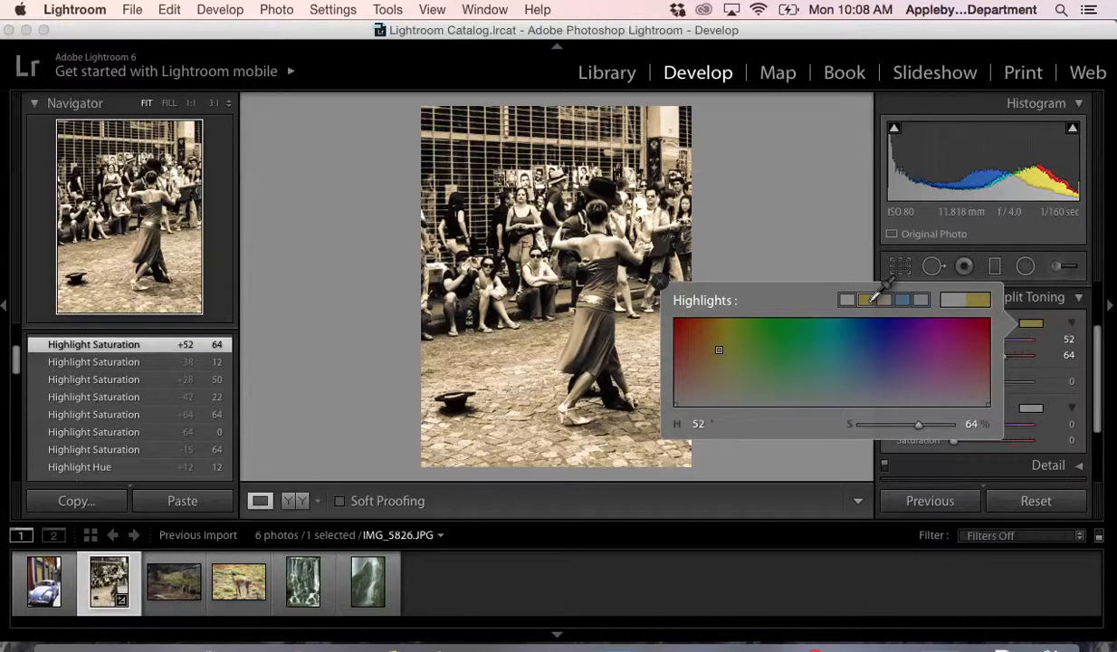
{"action": "left_click", "coordinate": [1030, 324]}
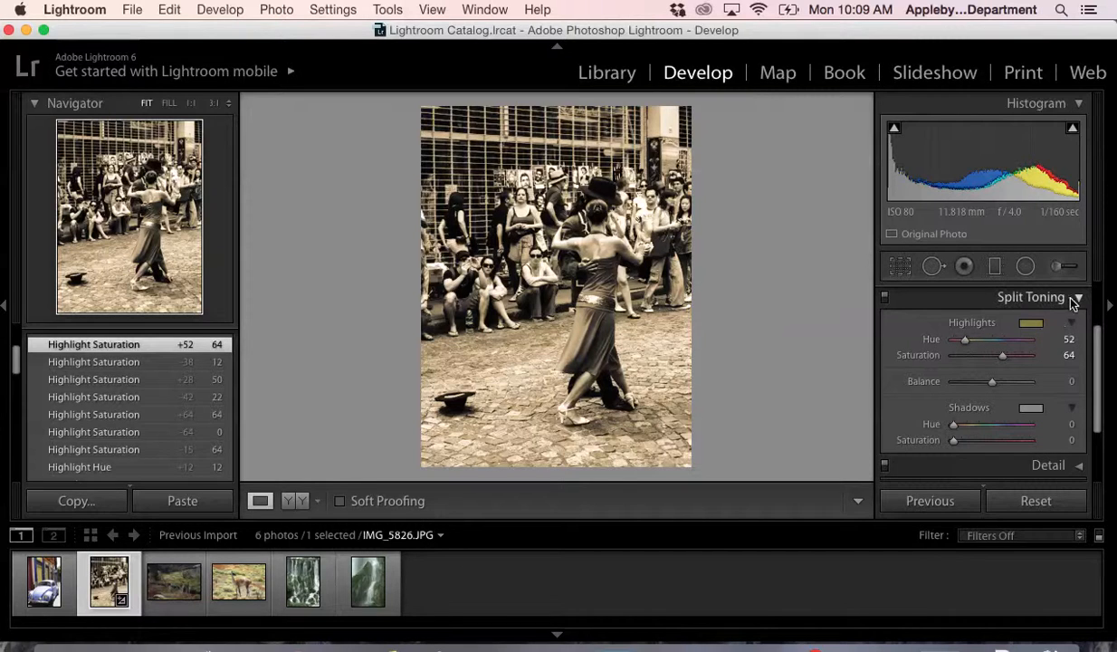
{"action": "left_click_drag", "start_coordinate": [965, 340], "coordinate": [993, 356]}
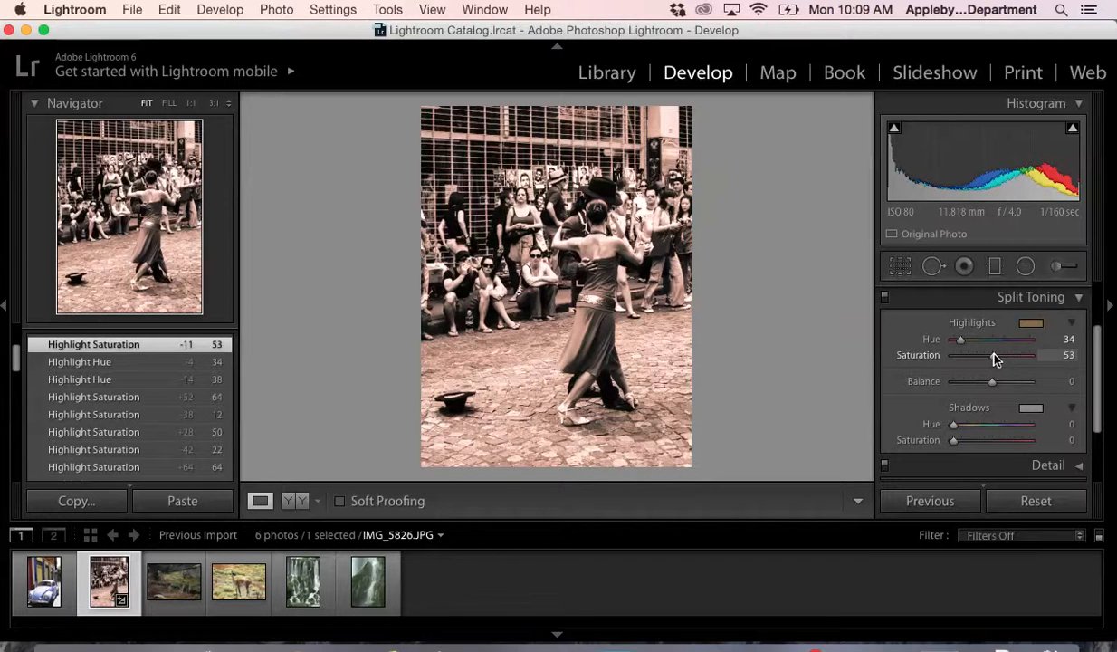
- Tint the shadows with the blue preset swatch at hue 215 and saturation 50
{"action": "left_click", "coordinate": [1028, 411]}
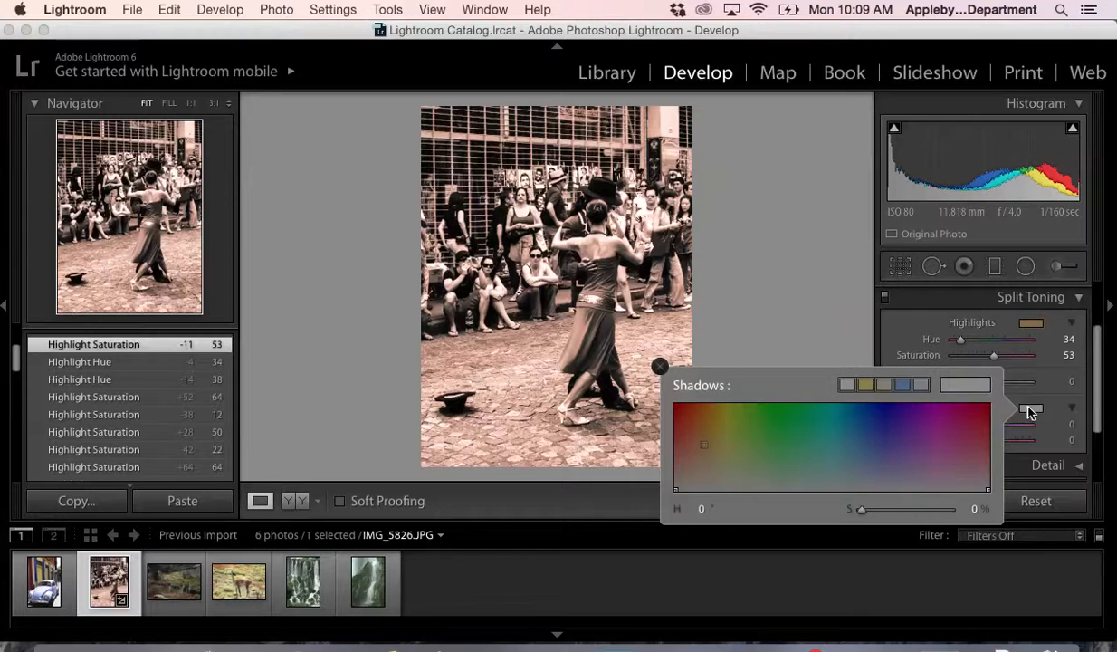
{"action": "left_click", "coordinate": [904, 383]}
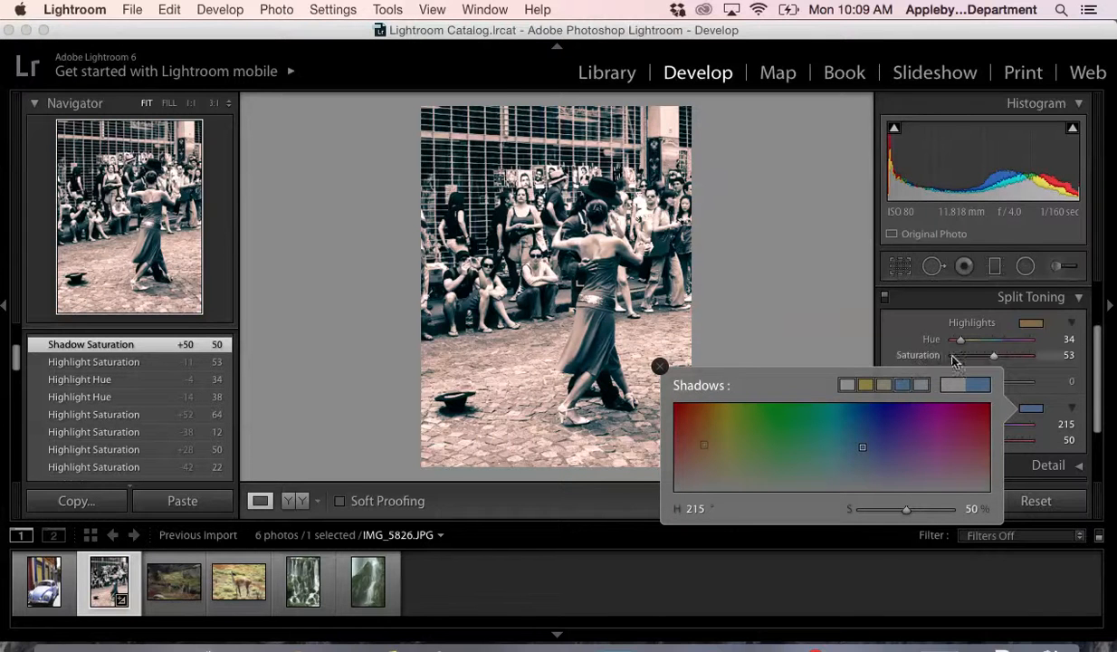
{"action": "left_click", "coordinate": [1006, 383]}
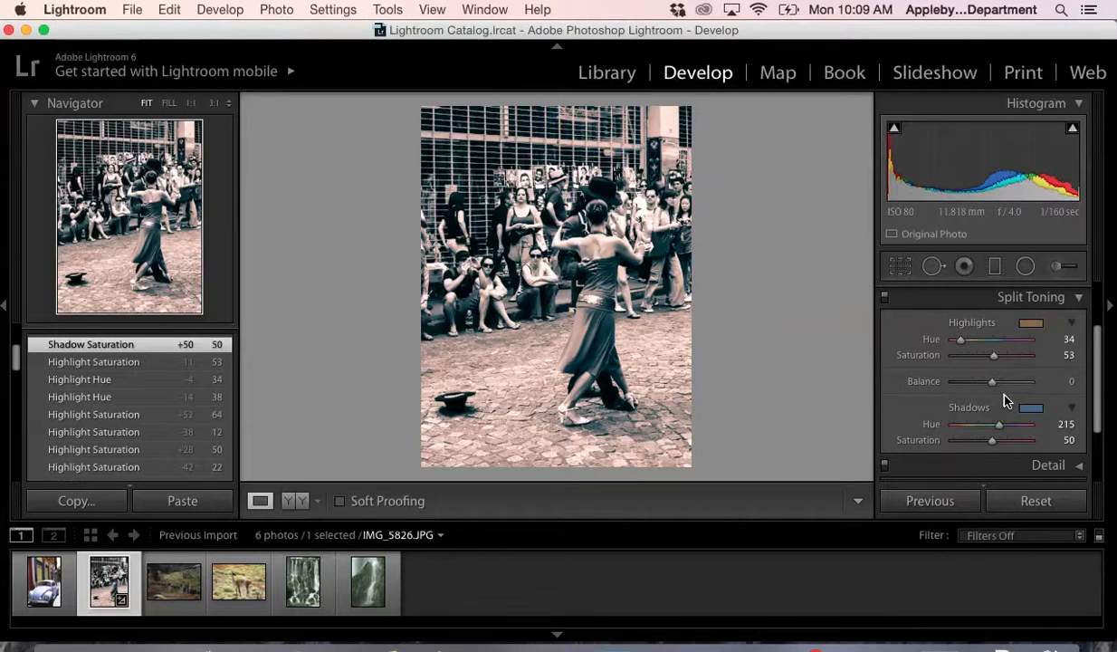
- Save the split-toned version of the photo as a snapshot named "tango split tone"
{"action": "scroll", "coordinate": [1002, 399], "scroll_direction": "down", "scroll_amount": 1}
{"action": "scroll", "coordinate": [178, 371], "scroll_direction": "up", "scroll_amount": 3}
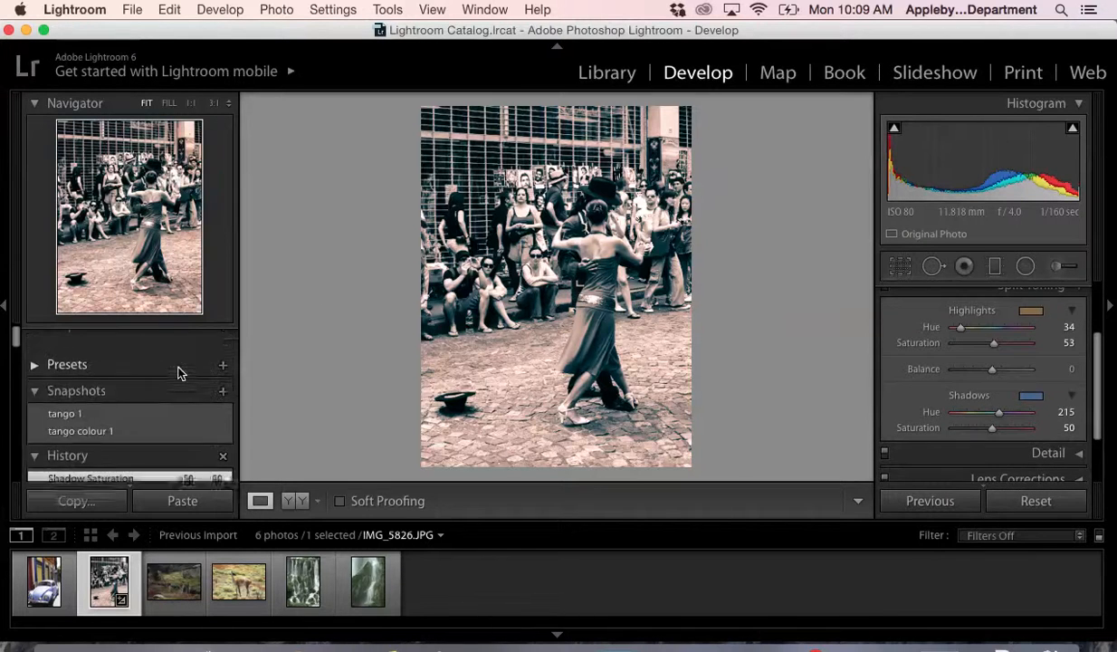
{"action": "left_click", "coordinate": [223, 363]}
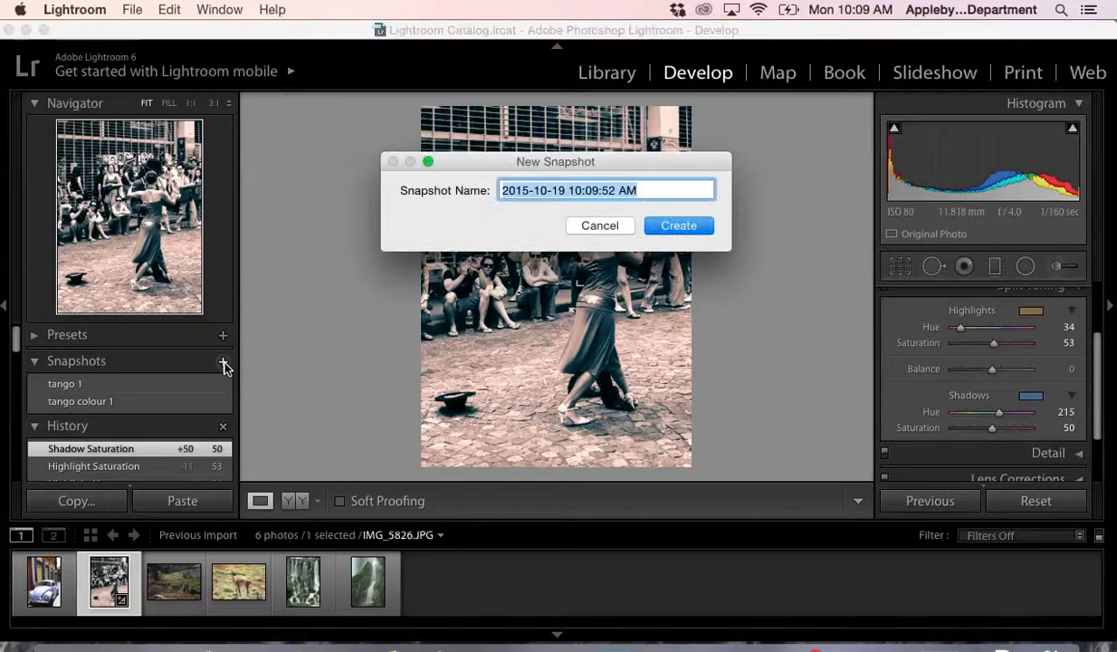
{"action": "type", "text": "split ton"}
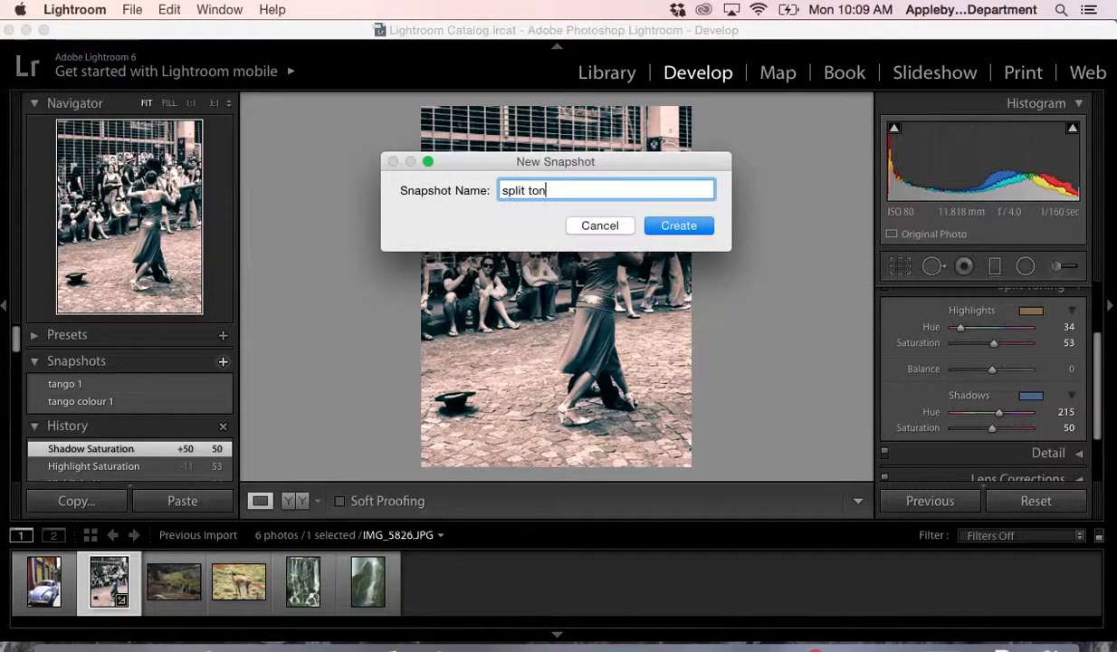
{"action": "key", "text": "BackSpace"}
{"action": "key", "text": "BackSpace"}
{"action": "key", "text": "BackSpace"}
{"action": "key", "text": "BackSpace"}
{"action": "key", "text": "BackSpace"}
{"action": "key", "text": "BackSpace"}
{"action": "key", "text": "BackSpace"}
{"action": "key", "text": "BackSpace"}
{"action": "type", "text": "tango split tone"}
{"action": "key", "text": "Return"}
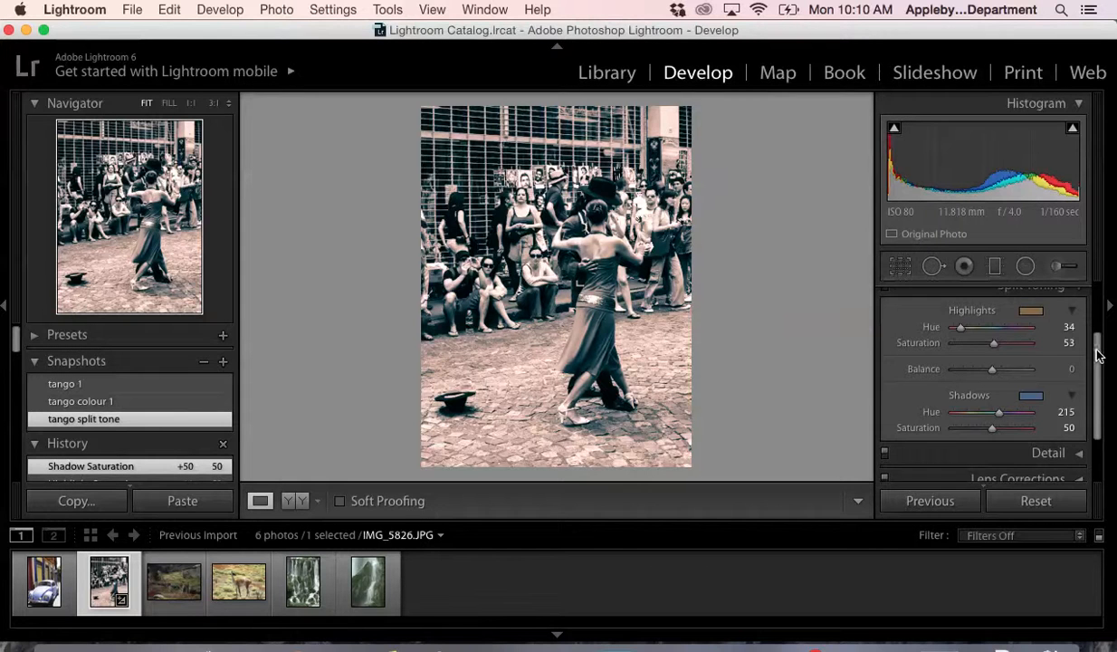
- Close the Split Toning settings and set the photo's sharpening amount to 56 in Detail
{"action": "scroll", "coordinate": [1089, 328], "scroll_direction": "up", "scroll_amount": 1}
{"action": "left_click", "coordinate": [1068, 307]}
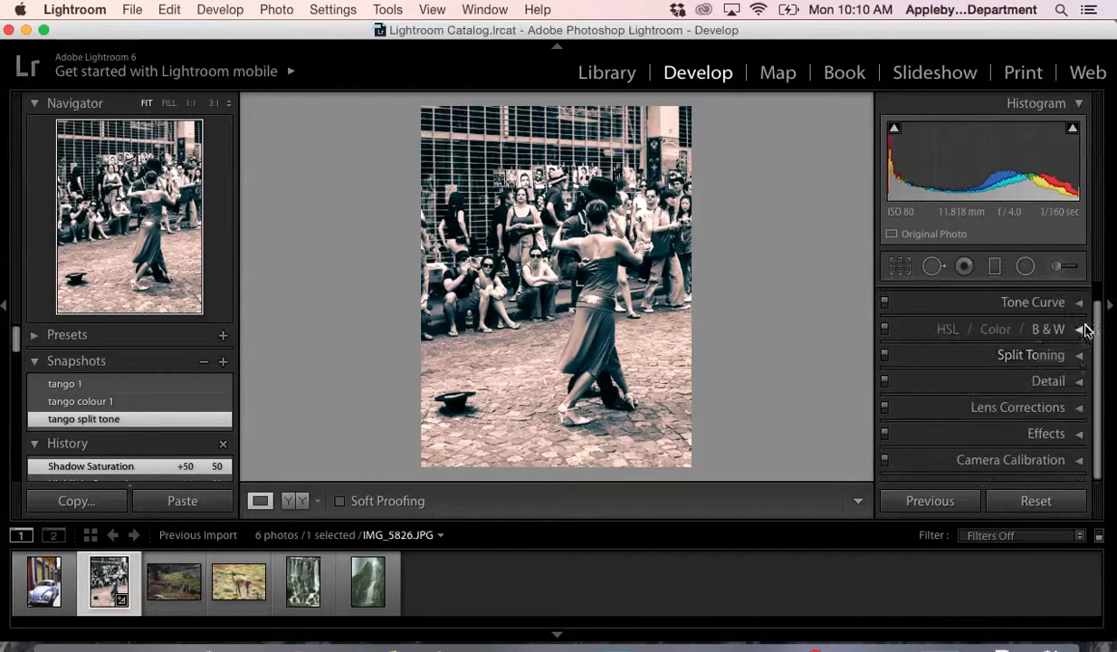
{"action": "left_click", "coordinate": [1075, 382]}
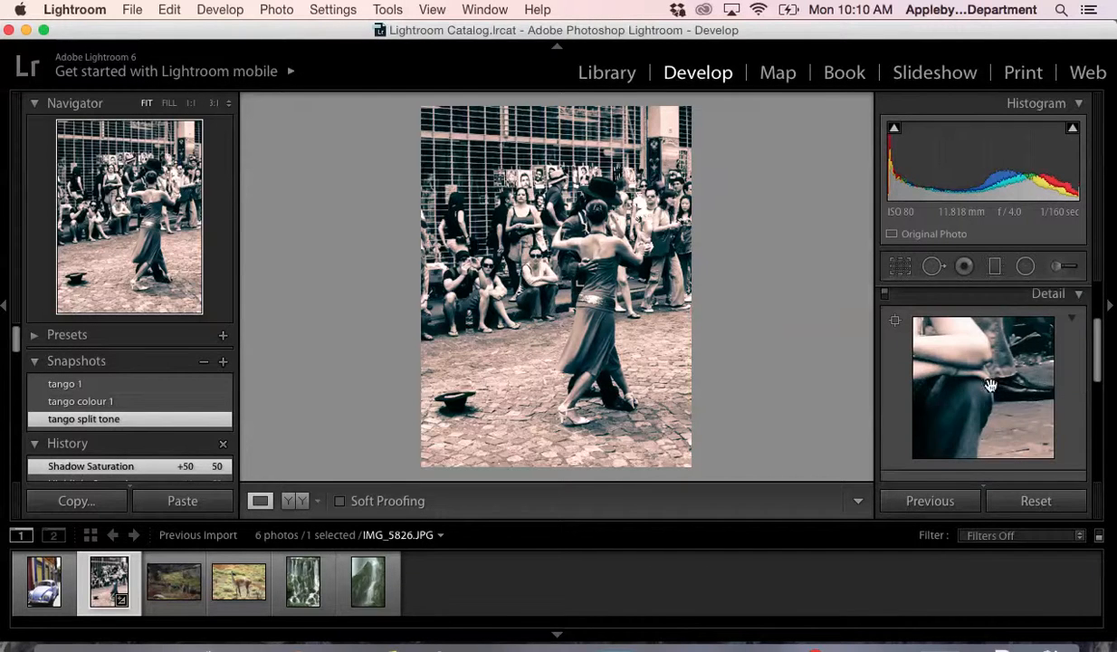
{"action": "scroll", "coordinate": [986, 387], "scroll_direction": "down", "scroll_amount": 3}
{"action": "left_click_drag", "start_coordinate": [956, 419], "coordinate": [990, 420]}
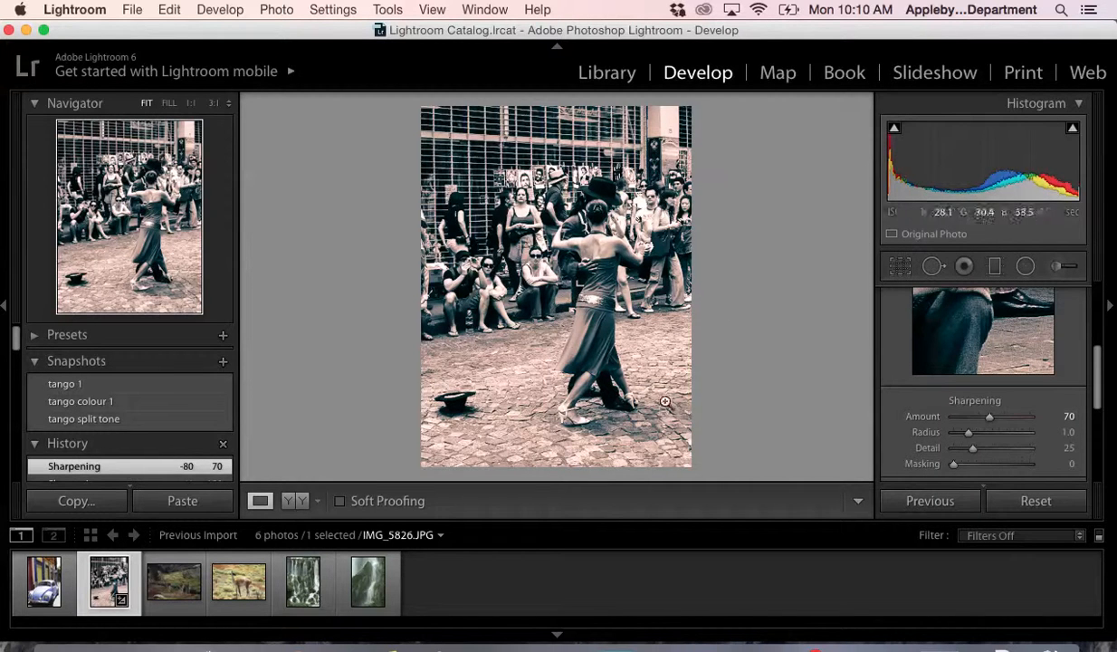
{"action": "left_click_drag", "start_coordinate": [988, 418], "coordinate": [981, 417]}
- Set the luminance noise reduction to 66 and close the Detail settings
{"action": "scroll", "coordinate": [990, 460], "scroll_direction": "down", "scroll_amount": 4}
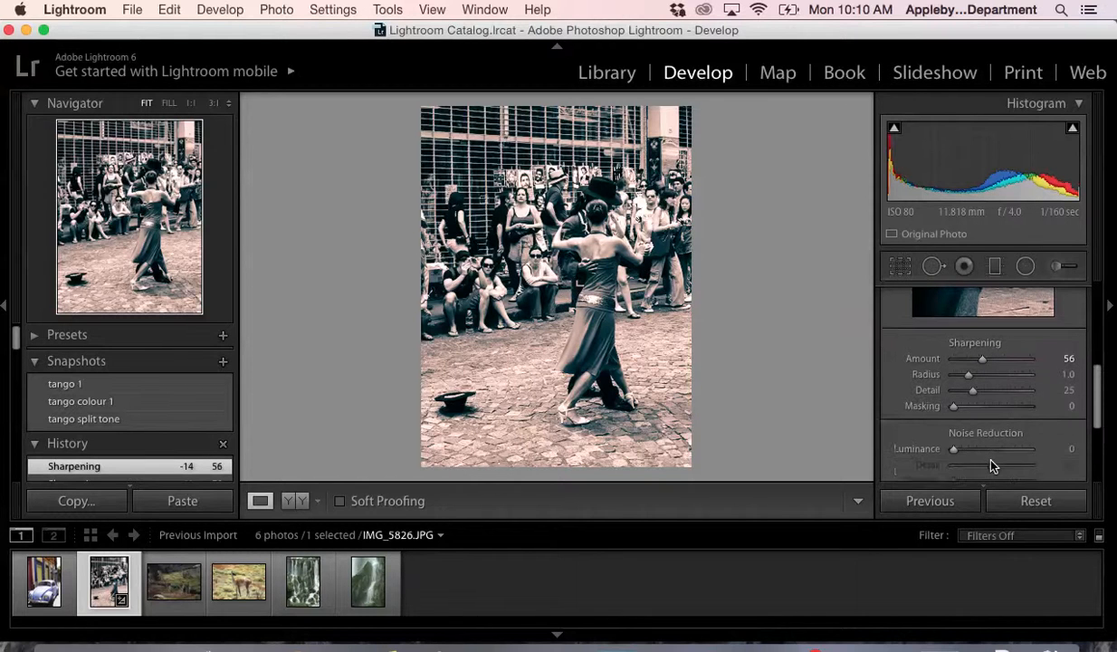
{"action": "left_click_drag", "start_coordinate": [955, 401], "coordinate": [1005, 404]}
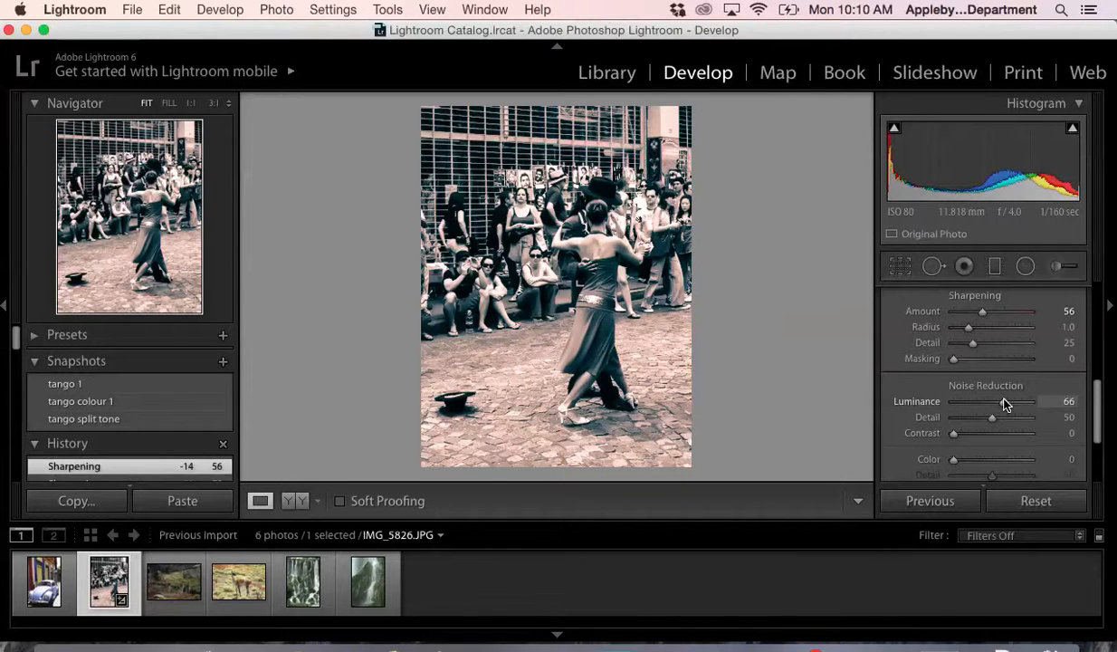
{"action": "scroll", "coordinate": [986, 417], "scroll_direction": "down", "scroll_amount": 2}
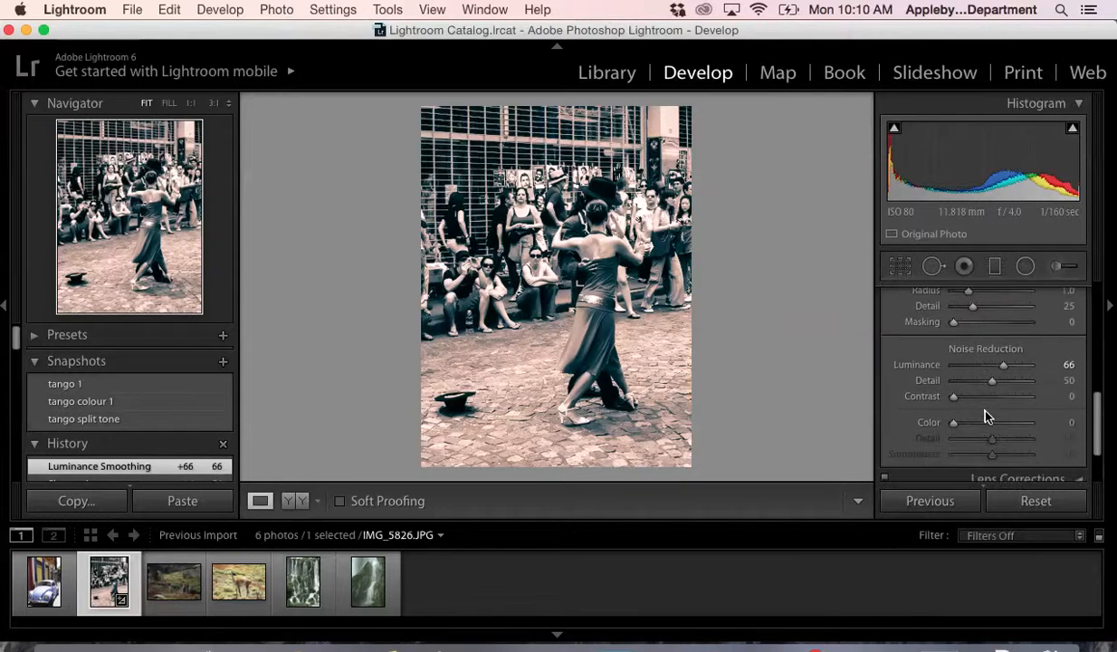
{"action": "scroll", "coordinate": [986, 416], "scroll_direction": "down", "scroll_amount": 2}
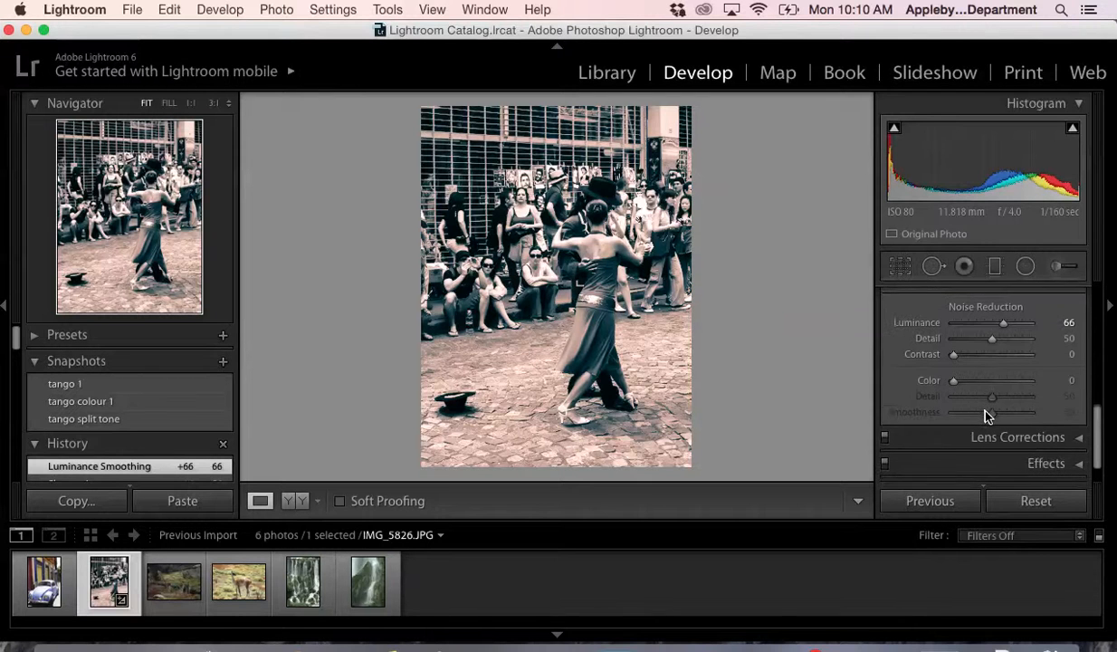
{"action": "scroll", "coordinate": [986, 417], "scroll_direction": "up", "scroll_amount": 2}
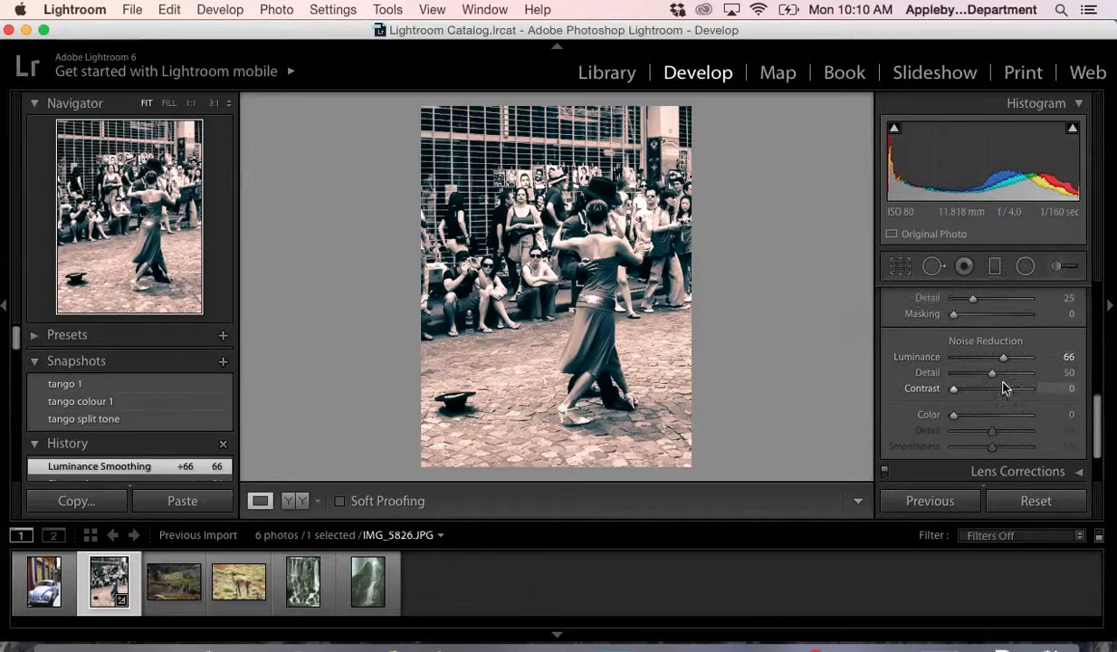
{"action": "scroll", "coordinate": [1003, 380], "scroll_direction": "down", "scroll_amount": 1}
{"action": "scroll", "coordinate": [1003, 387], "scroll_direction": "up", "scroll_amount": 10}
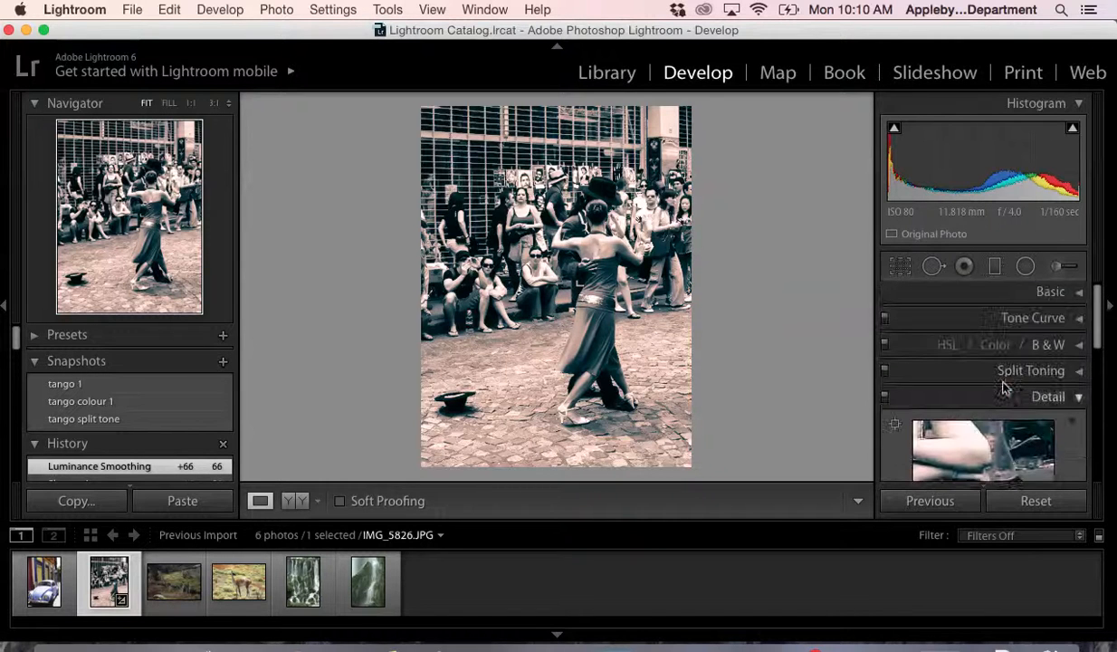
{"action": "left_click", "coordinate": [1079, 400]}
{"action": "scroll", "coordinate": [1032, 421], "scroll_direction": "down", "scroll_amount": 1}
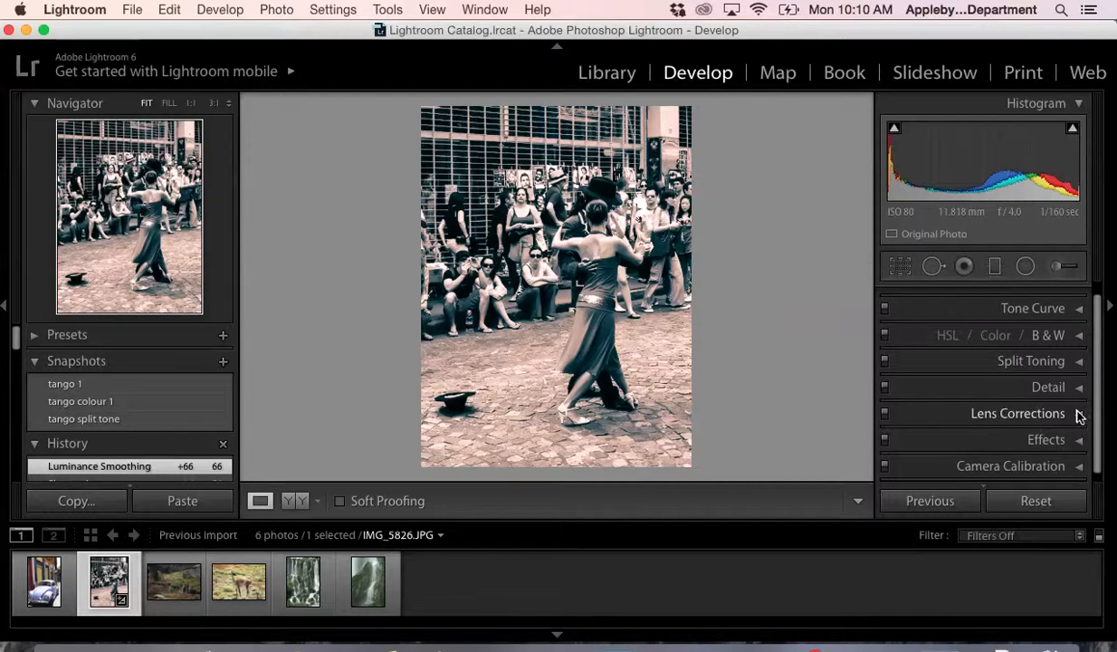
{"action": "left_click", "coordinate": [1077, 415]}
{"action": "left_click", "coordinate": [1079, 295]}
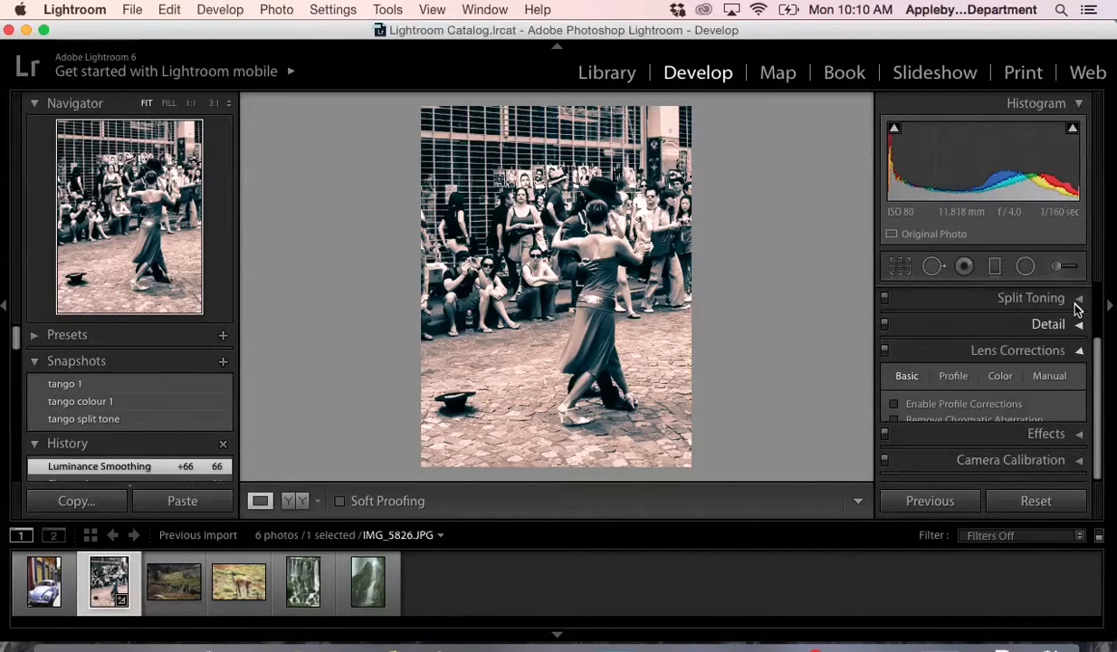
- In Effects, darken the photo's edges with a post-crop vignette amount of -35 and add grain at amount 27
{"action": "left_click", "coordinate": [1074, 435]}
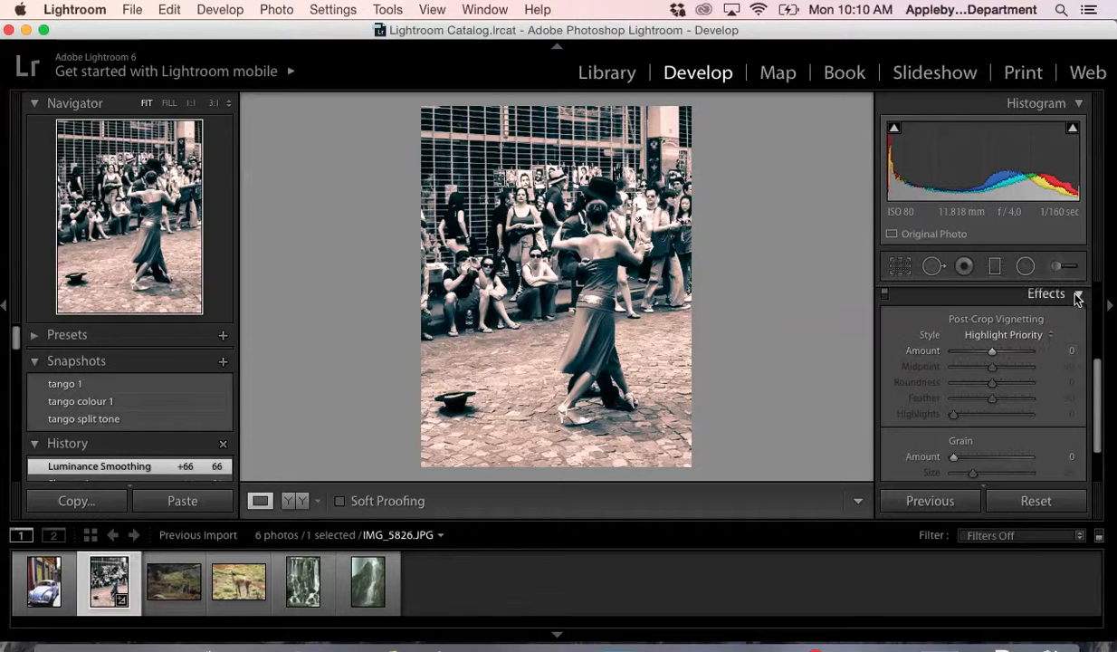
{"action": "left_click", "coordinate": [1041, 291]}
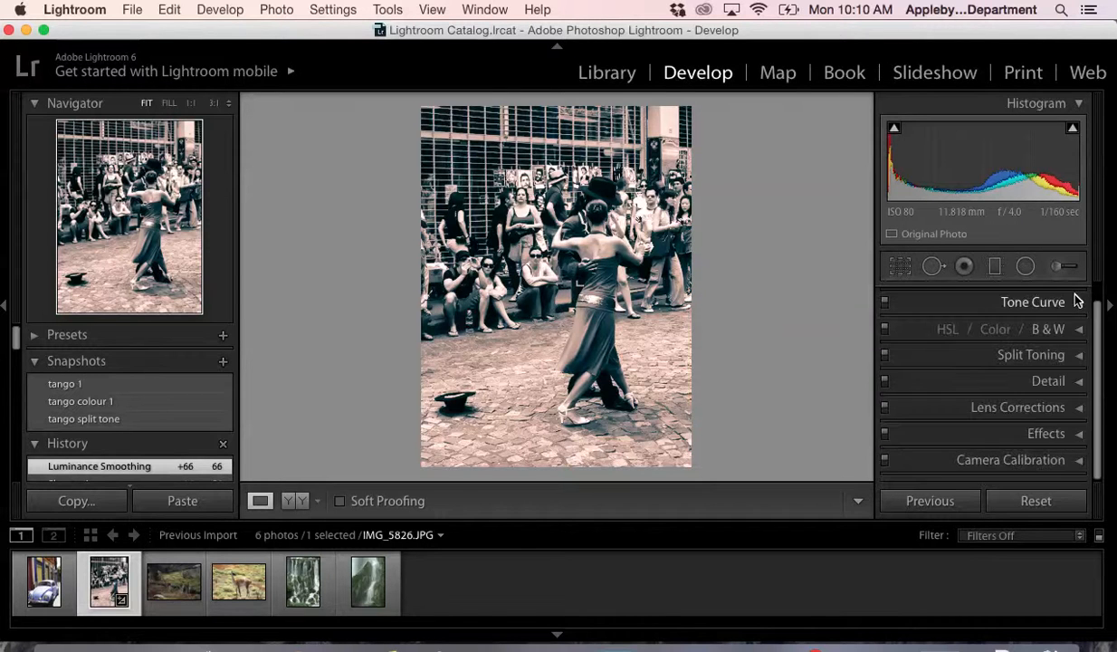
{"action": "left_click", "coordinate": [1077, 435]}
{"action": "scroll", "coordinate": [969, 414], "scroll_direction": "down", "scroll_amount": 1}
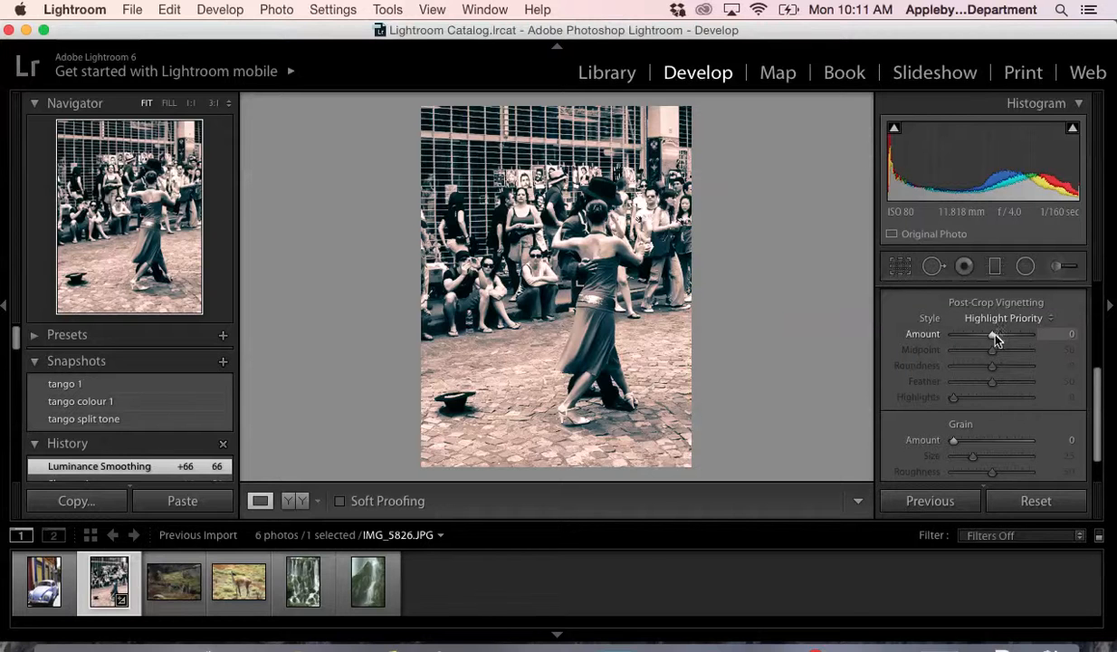
{"action": "mouse_move", "coordinate": [991, 334]}
{"action": "left_mouse_down"}
{"action": "mouse_move", "coordinate": [1011, 337]}
{"action": "mouse_move", "coordinate": [978, 336]}
{"action": "left_mouse_up"}
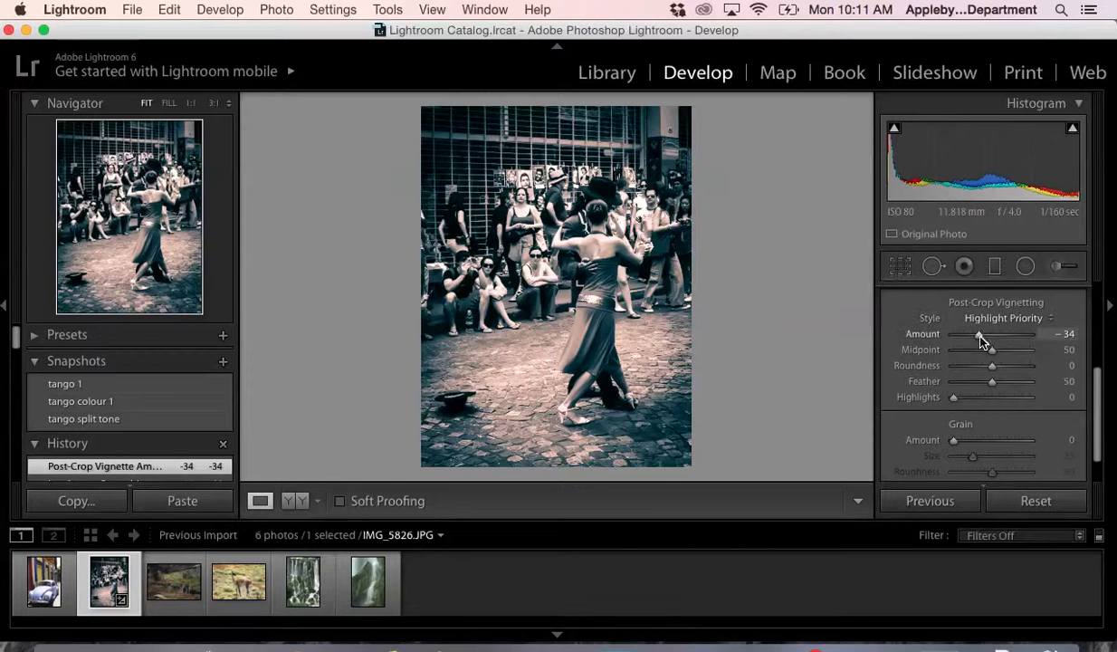
{"action": "mouse_move", "coordinate": [994, 351]}
{"action": "left_mouse_down"}
{"action": "mouse_move", "coordinate": [975, 361]}
{"action": "mouse_move", "coordinate": [993, 359]}
{"action": "left_mouse_up"}
{"action": "left_click_drag", "start_coordinate": [977, 338], "coordinate": [977, 339]}
{"action": "left_click_drag", "start_coordinate": [953, 439], "coordinate": [974, 457]}
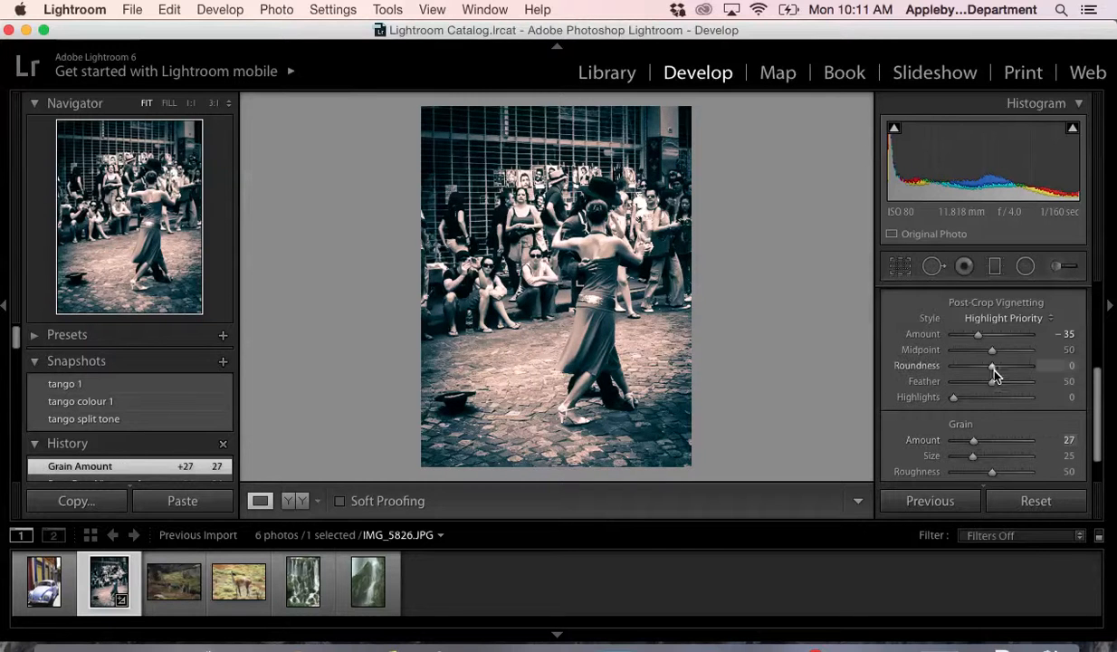
- Soften the vignette by setting its feather to 71, and close the Effects settings
{"action": "scroll", "coordinate": [996, 376], "scroll_direction": "up", "scroll_amount": 2}
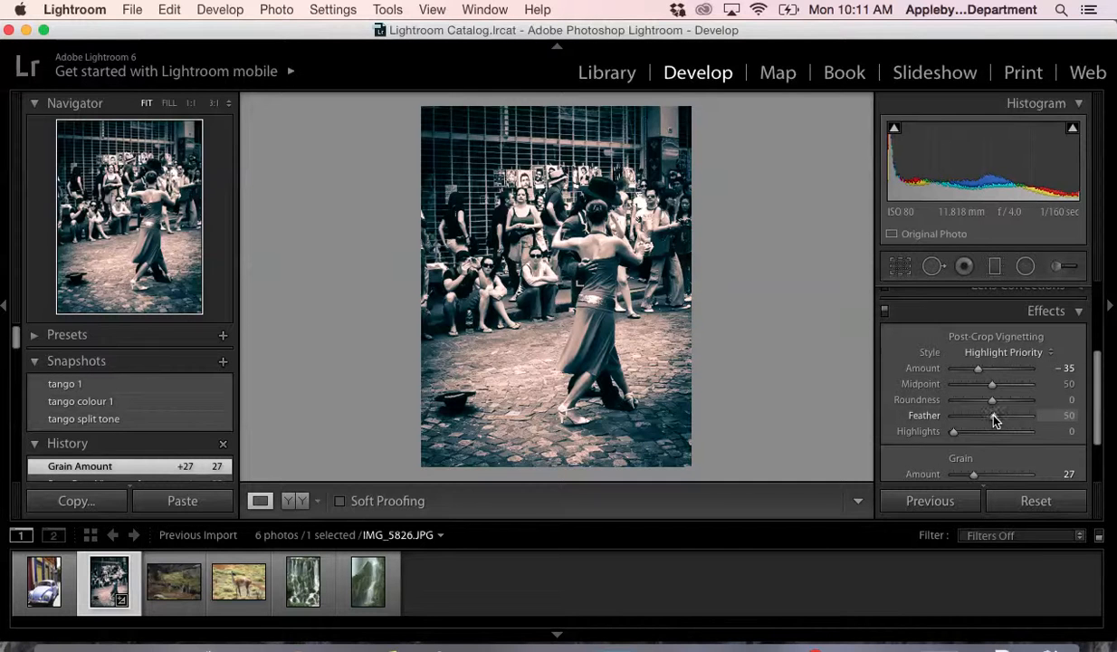
{"action": "mouse_move", "coordinate": [993, 416]}
{"action": "left_mouse_down"}
{"action": "mouse_move", "coordinate": [1006, 418]}
{"action": "mouse_move", "coordinate": [977, 420]}
{"action": "mouse_move", "coordinate": [1010, 420]}
{"action": "left_mouse_up"}
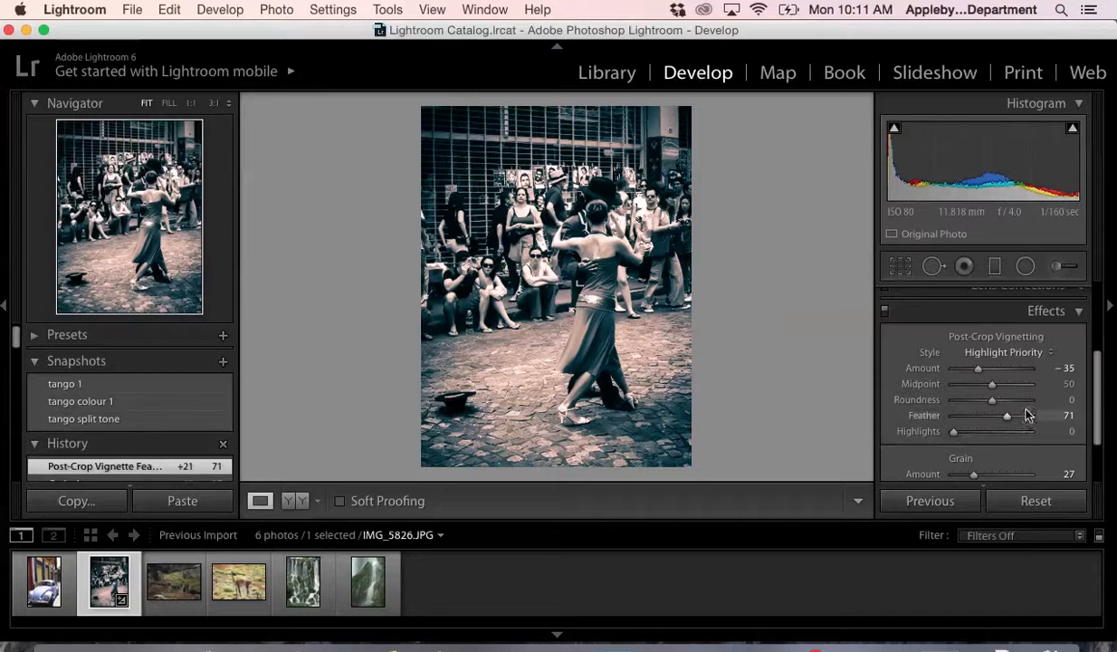
{"action": "scroll", "coordinate": [1021, 405], "scroll_direction": "up", "scroll_amount": 1}
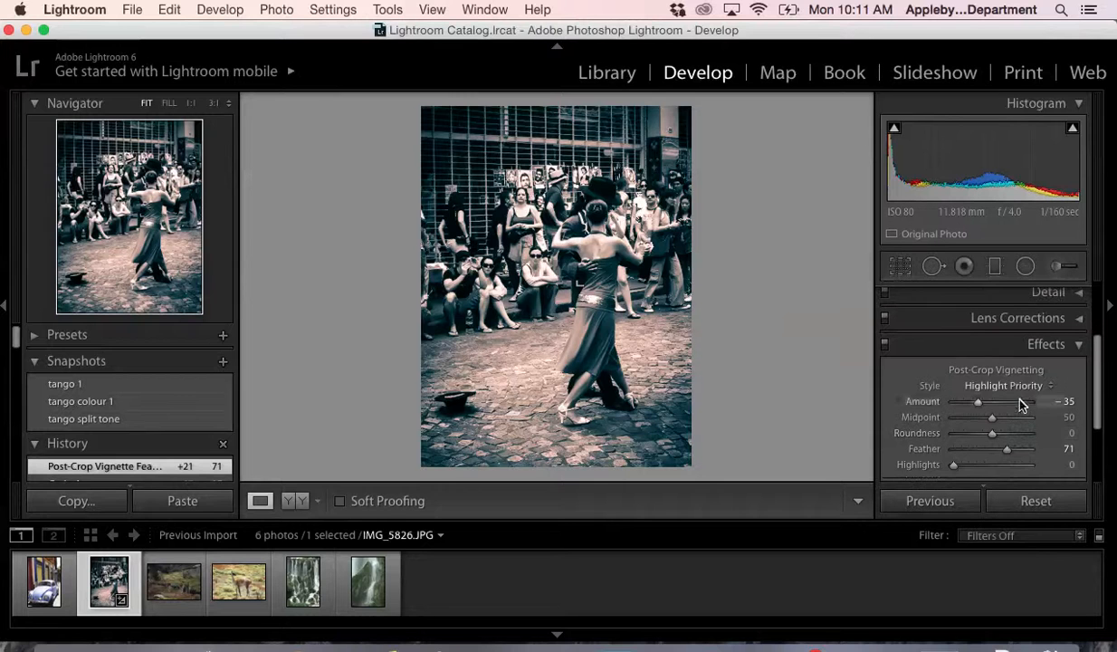
{"action": "left_click", "coordinate": [1078, 346]}
- Save the vignetted version as a snapshot named "tango split tone 2"
{"action": "left_click", "coordinate": [222, 361]}
{"action": "type", "text": "tango"}
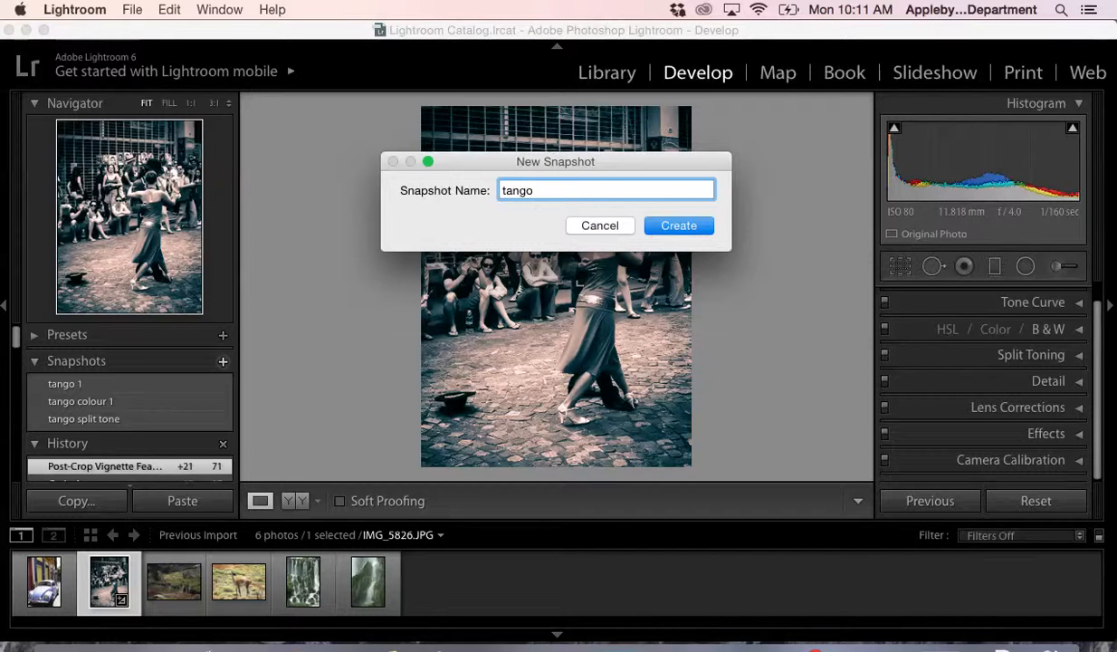
{"action": "type", "text": "split tone 2"}
{"action": "key", "text": "Return"}
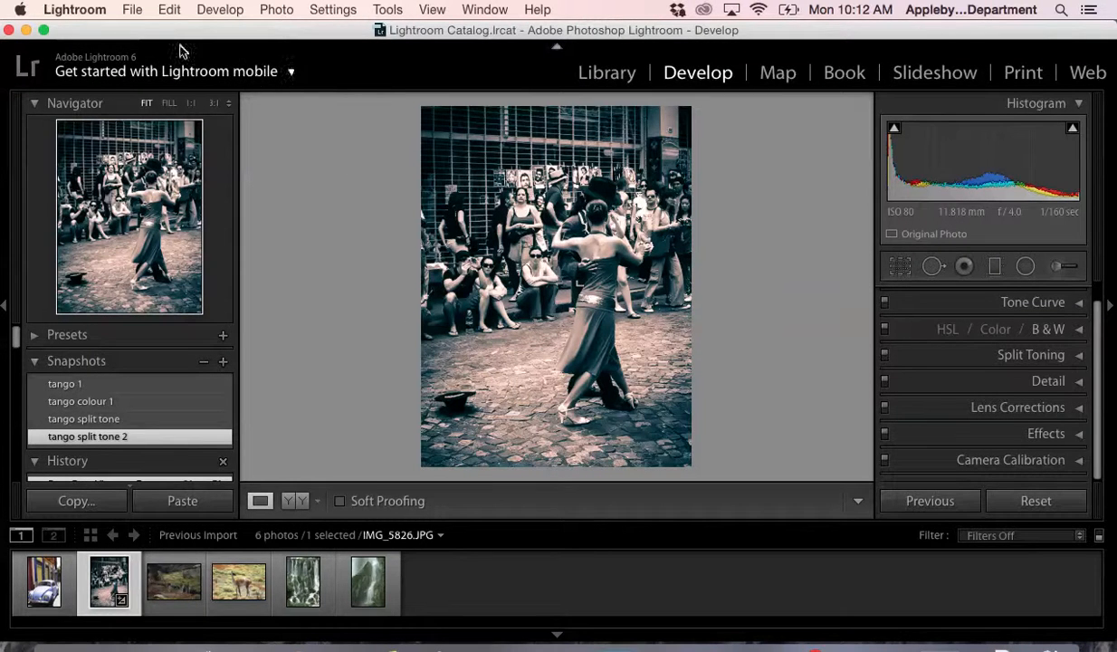
- Begin exporting the photo to the hard drive, choosing the Lightroom Demo Photos folder on the Desktop as destination
{"action": "left_click", "coordinate": [132, 11]}
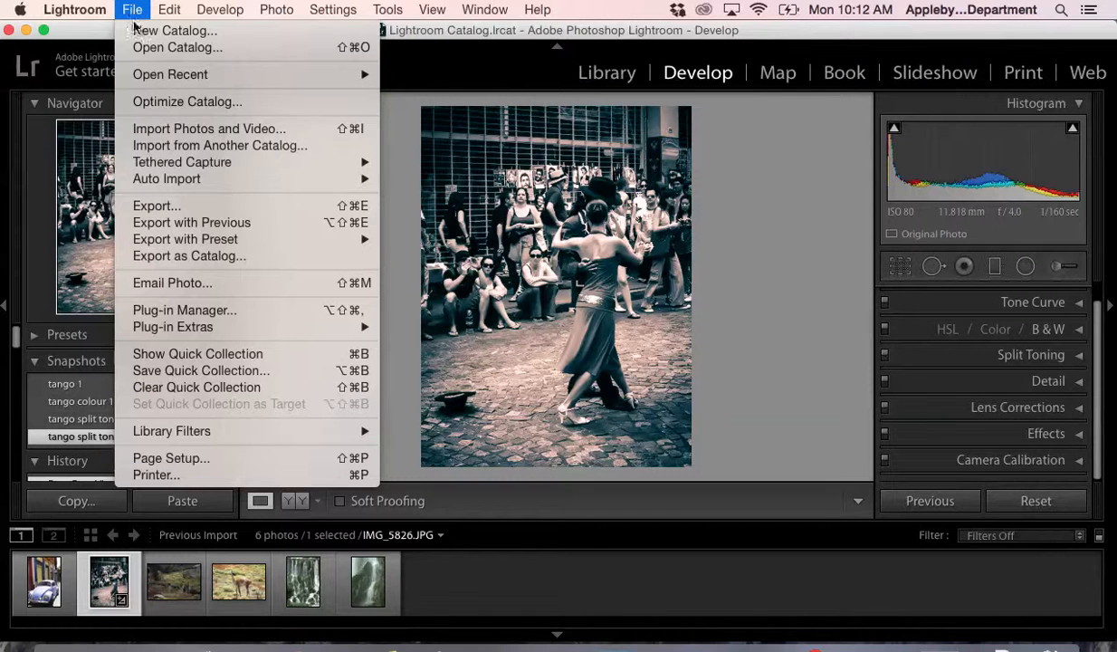
{"action": "left_click", "coordinate": [156, 208]}
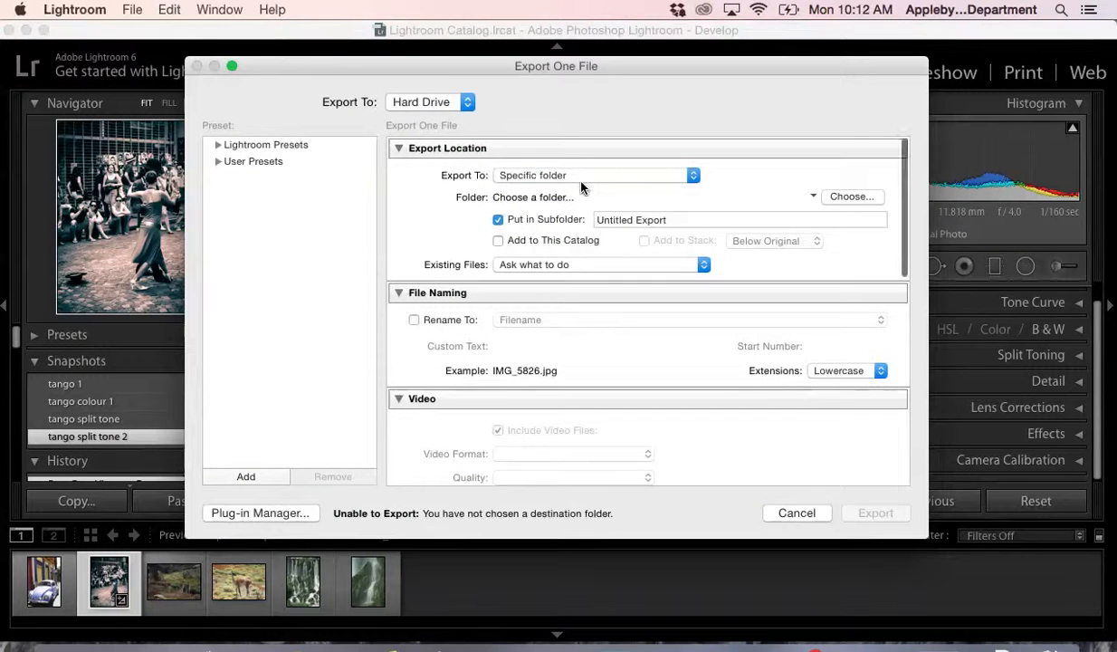
{"action": "left_click", "coordinate": [693, 175]}
{"action": "left_click", "coordinate": [693, 175]}
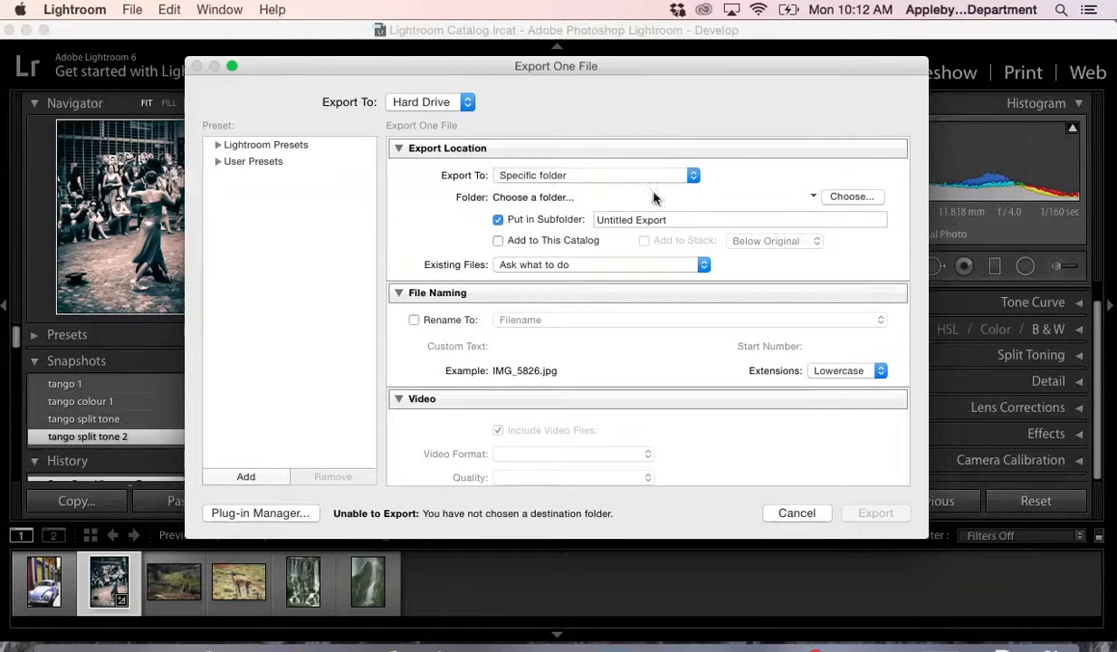
{"action": "left_click", "coordinate": [846, 201]}
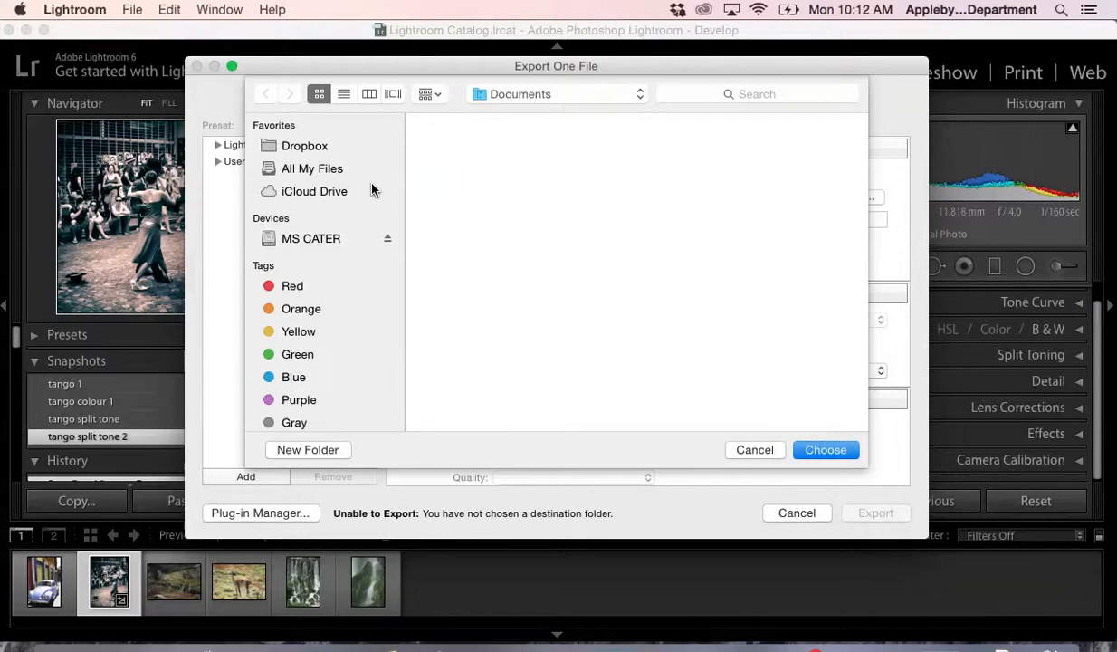
{"action": "left_click", "coordinate": [639, 94]}
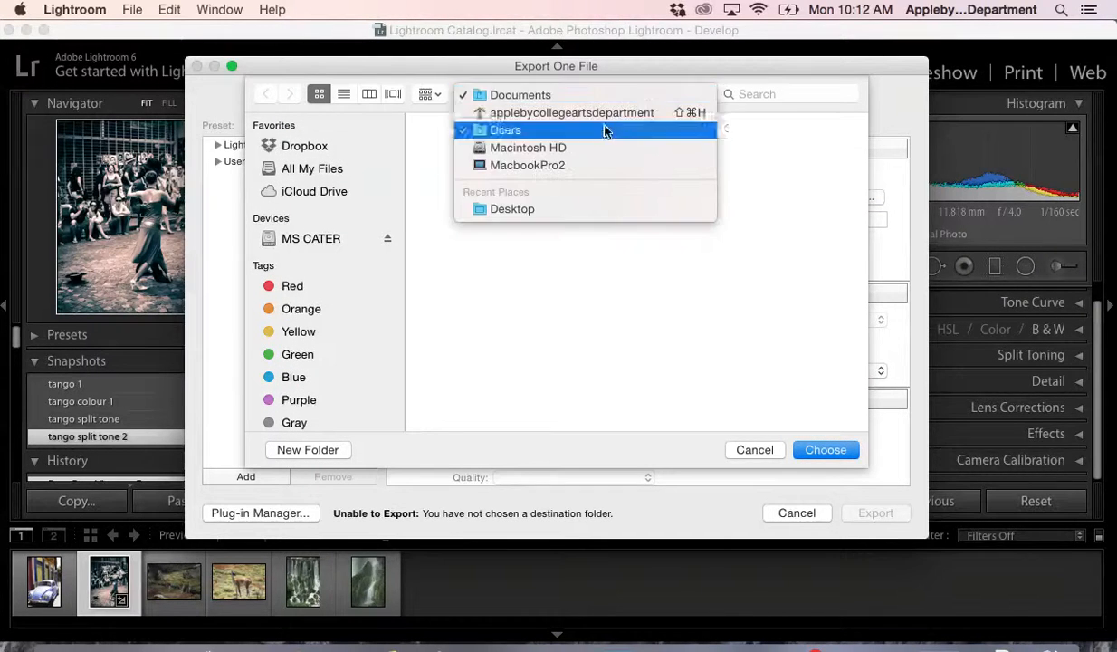
{"action": "left_click", "coordinate": [534, 209]}
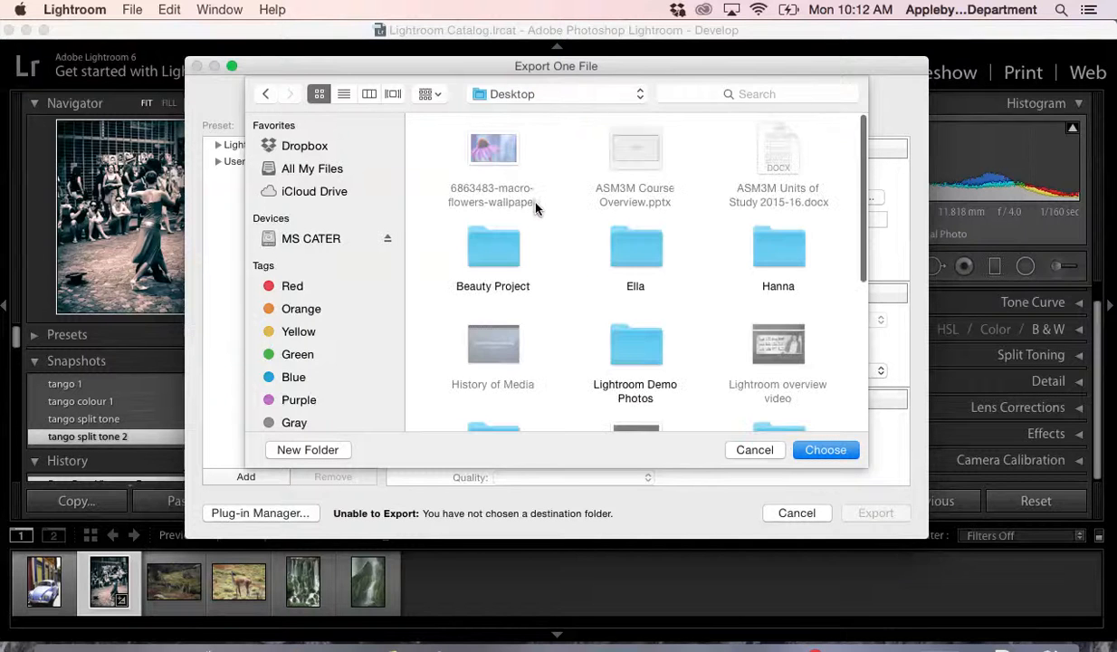
{"action": "scroll", "coordinate": [693, 312], "scroll_direction": "down", "scroll_amount": 1}
{"action": "left_click", "coordinate": [659, 312]}
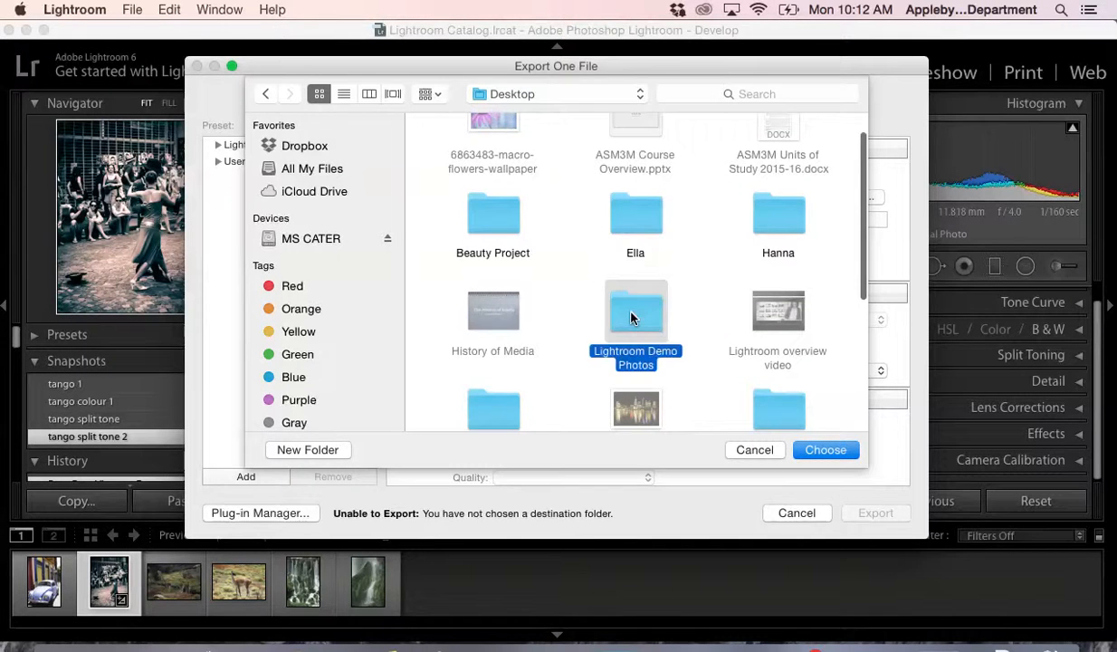
{"action": "left_click", "coordinate": [823, 447]}
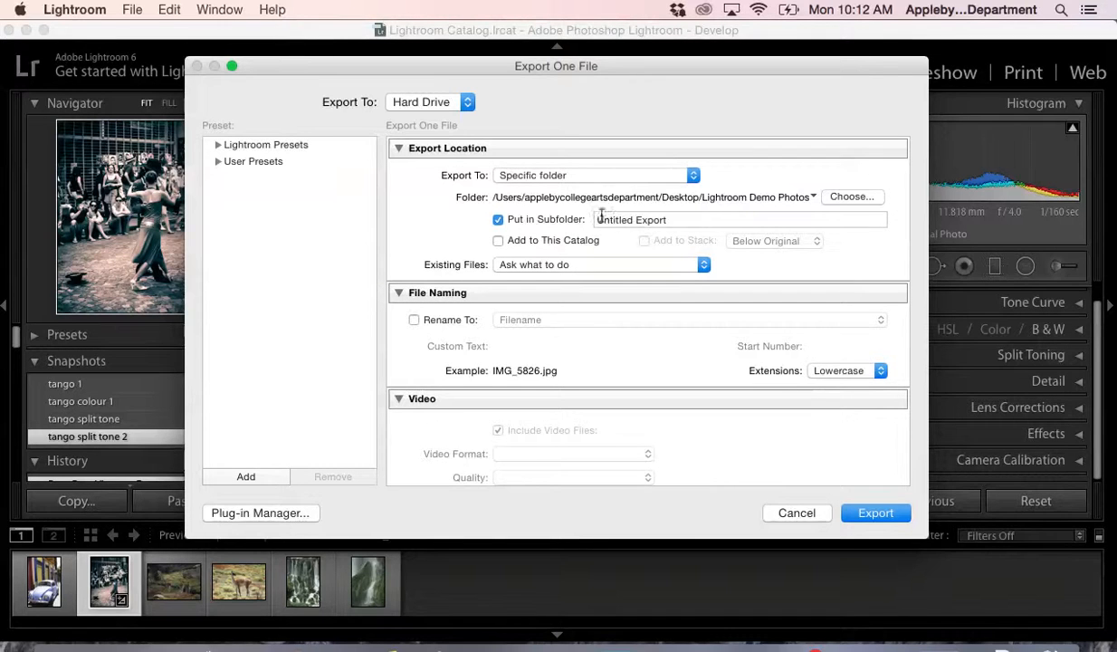
- Name the export subfolder "Tango photos"
{"action": "left_click_drag", "start_coordinate": [675, 220], "coordinate": [572, 226]}
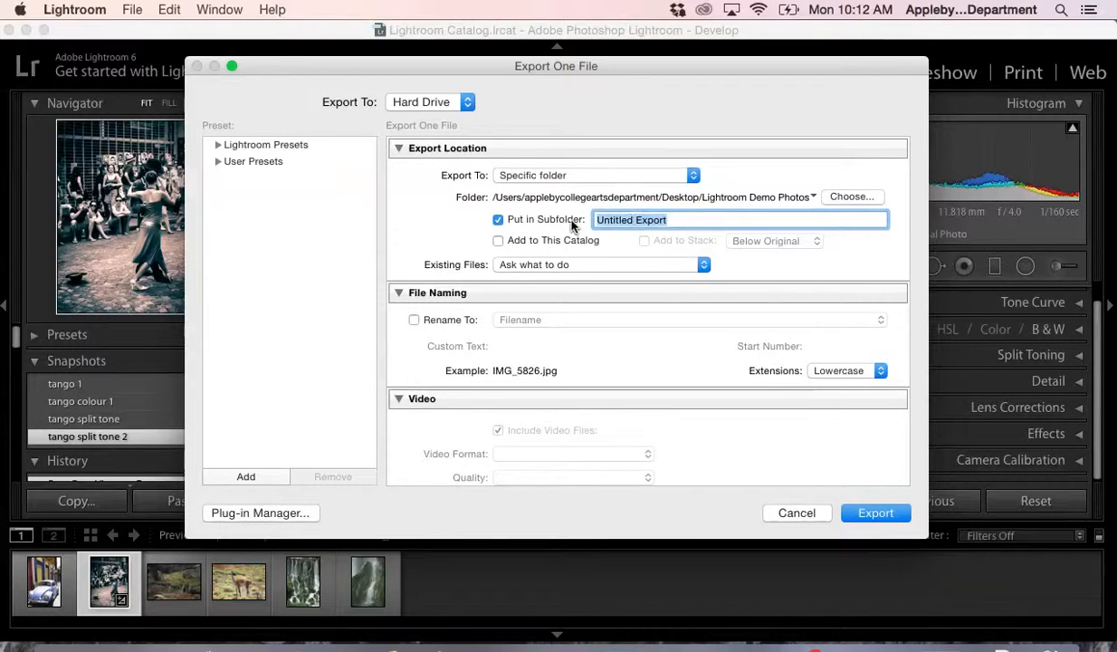
{"action": "key", "text": "BackSpace"}
{"action": "type", "text": "Tango photos"}
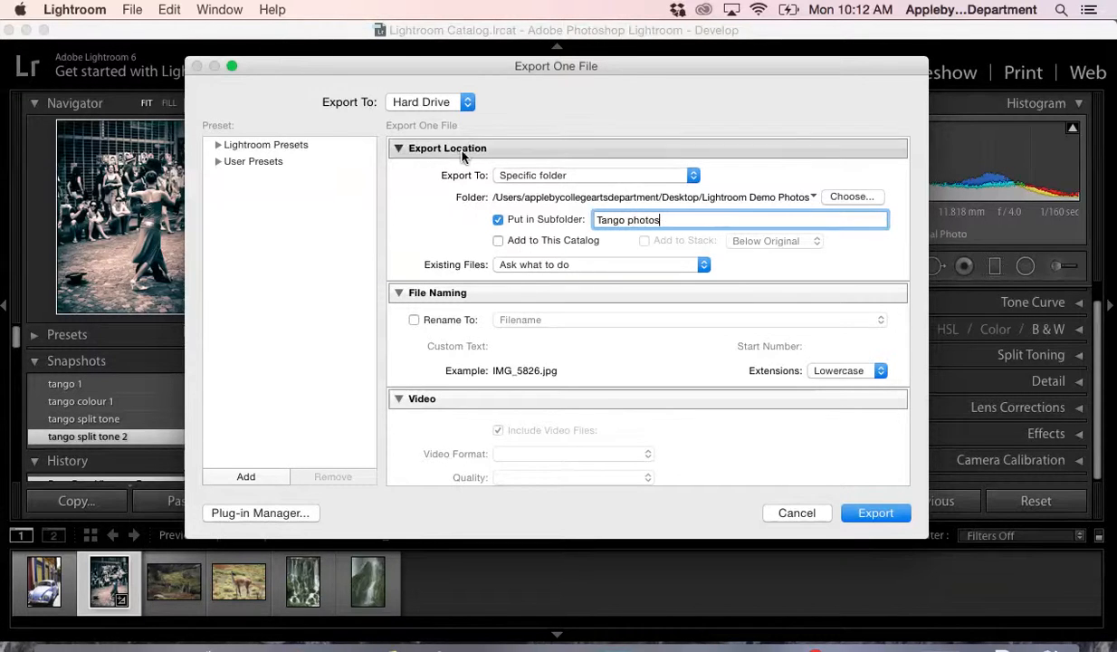
- Rename the exported file using the Custom Name template with the text "Tango Split tone"
{"action": "left_click", "coordinate": [413, 319]}
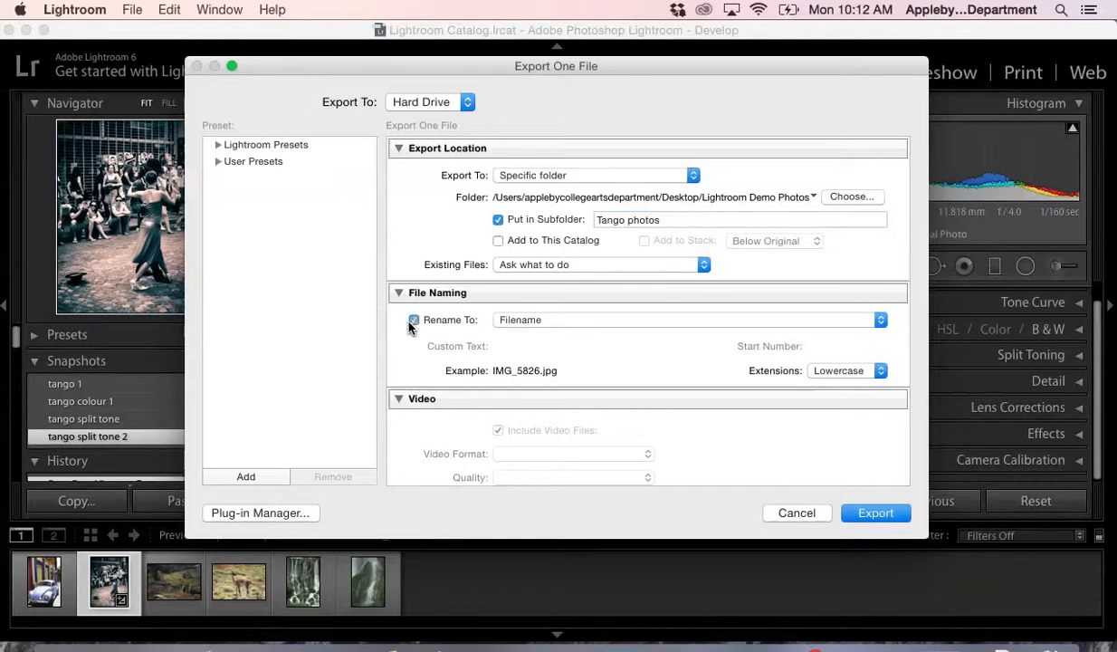
{"action": "left_click", "coordinate": [559, 320]}
{"action": "left_click", "coordinate": [552, 322]}
{"action": "left_click", "coordinate": [547, 326]}
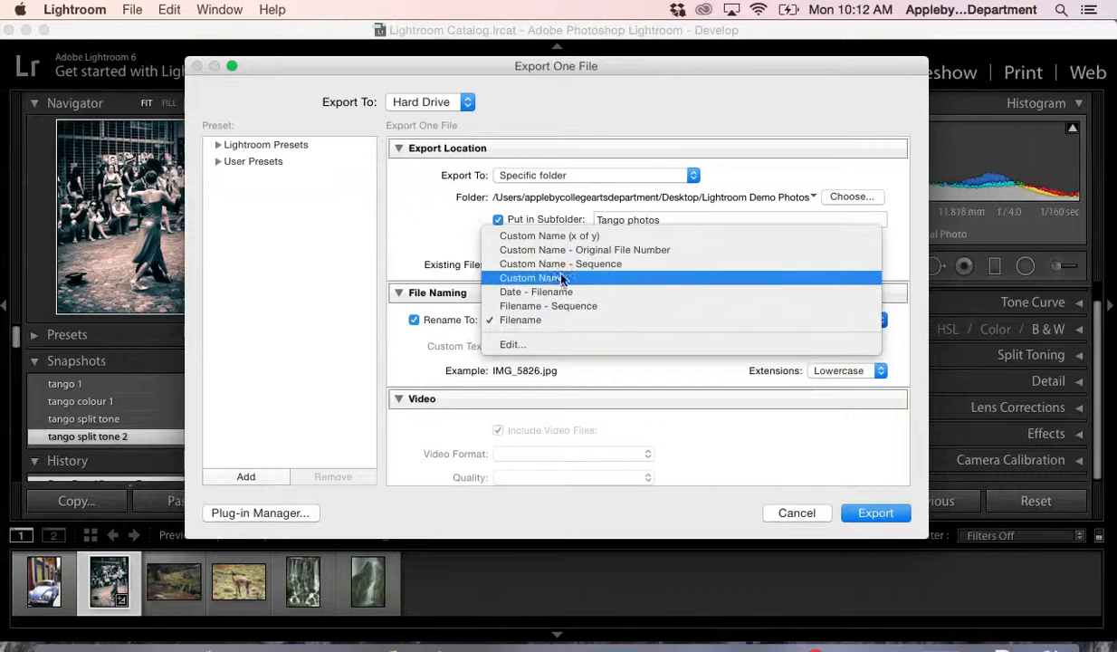
{"action": "left_click", "coordinate": [558, 280]}
{"action": "left_click", "coordinate": [554, 345]}
{"action": "type", "text": "Ta"}
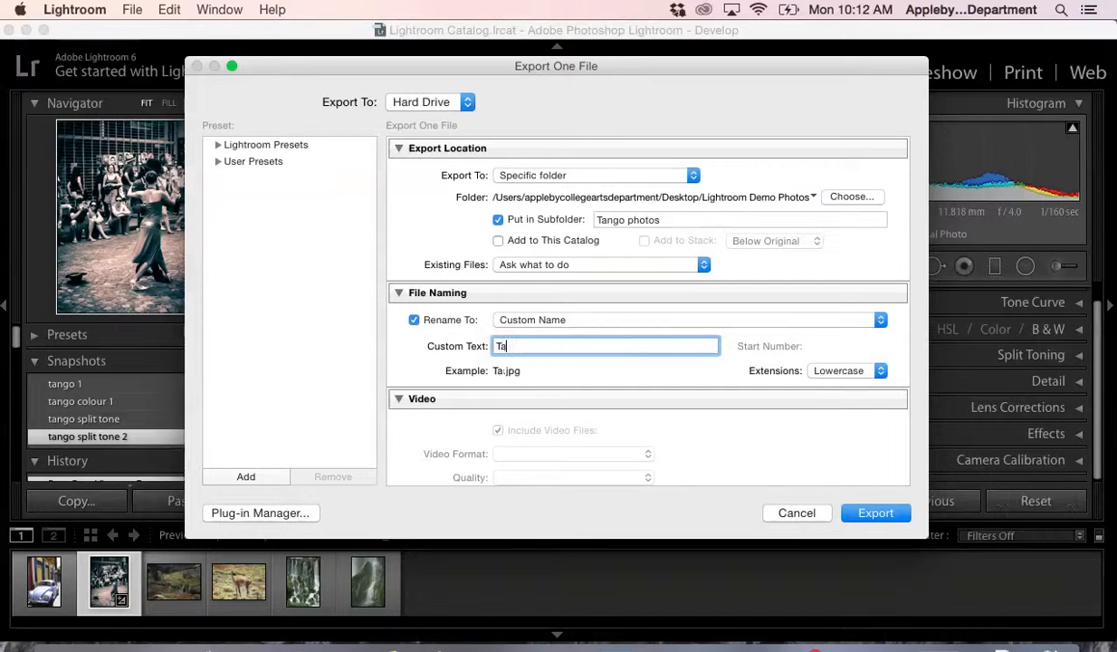
{"action": "type", "text": "ngo Split tone"}
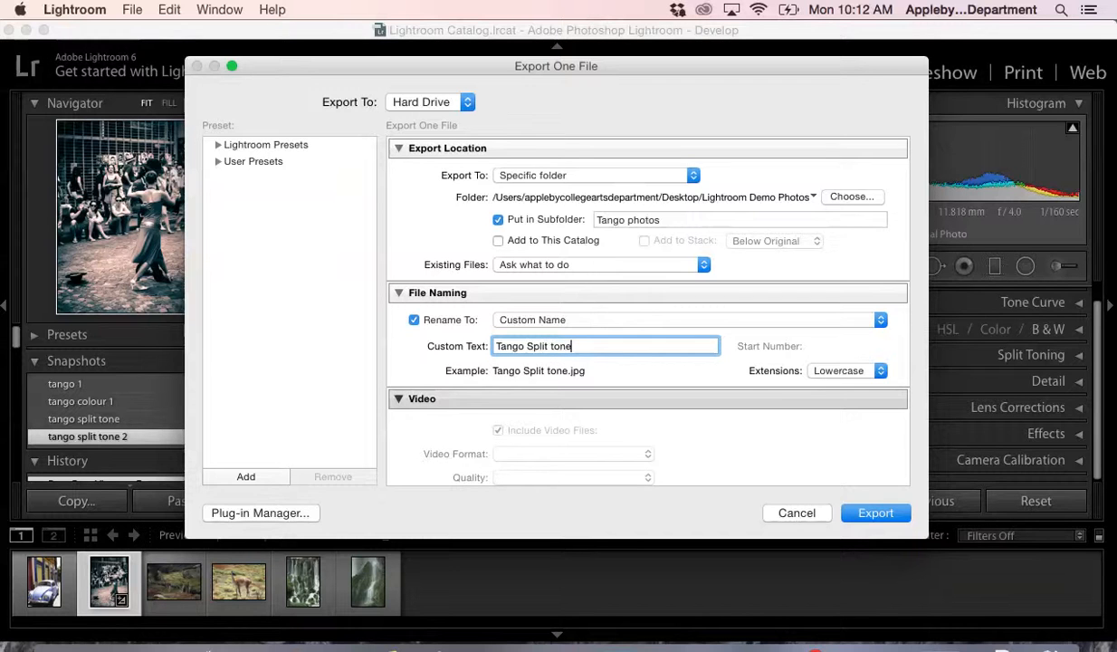
- Set the JPEG export quality to 85
{"action": "scroll", "coordinate": [708, 419], "scroll_direction": "down", "scroll_amount": 2}
{"action": "scroll", "coordinate": [708, 419], "scroll_direction": "down", "scroll_amount": 5}
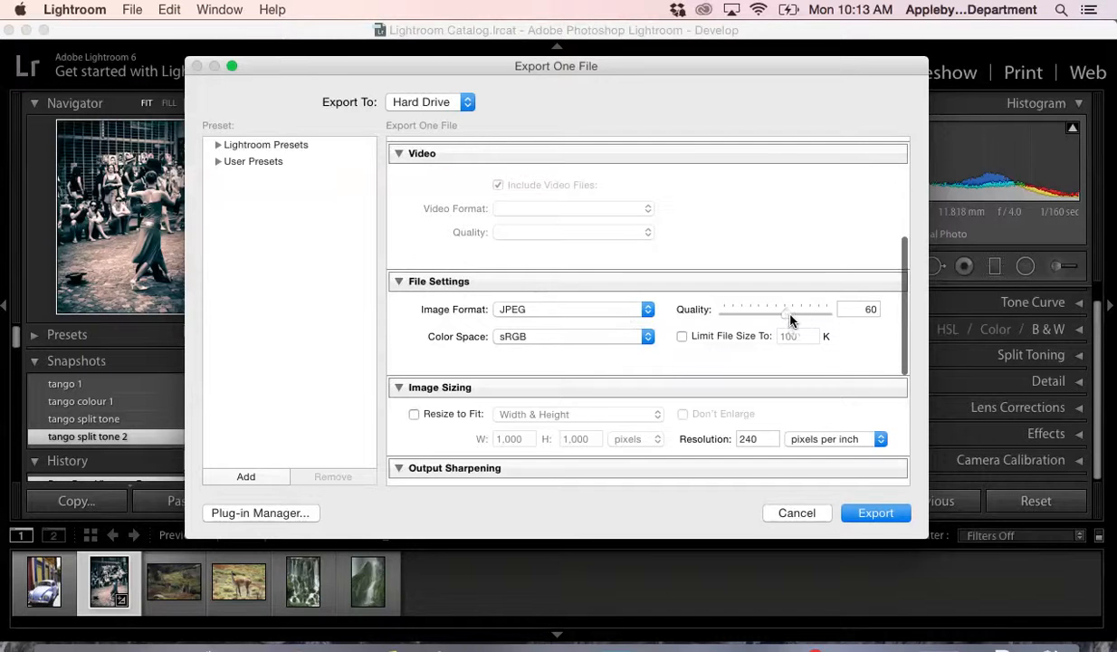
{"action": "left_click_drag", "start_coordinate": [786, 315], "coordinate": [810, 317]}
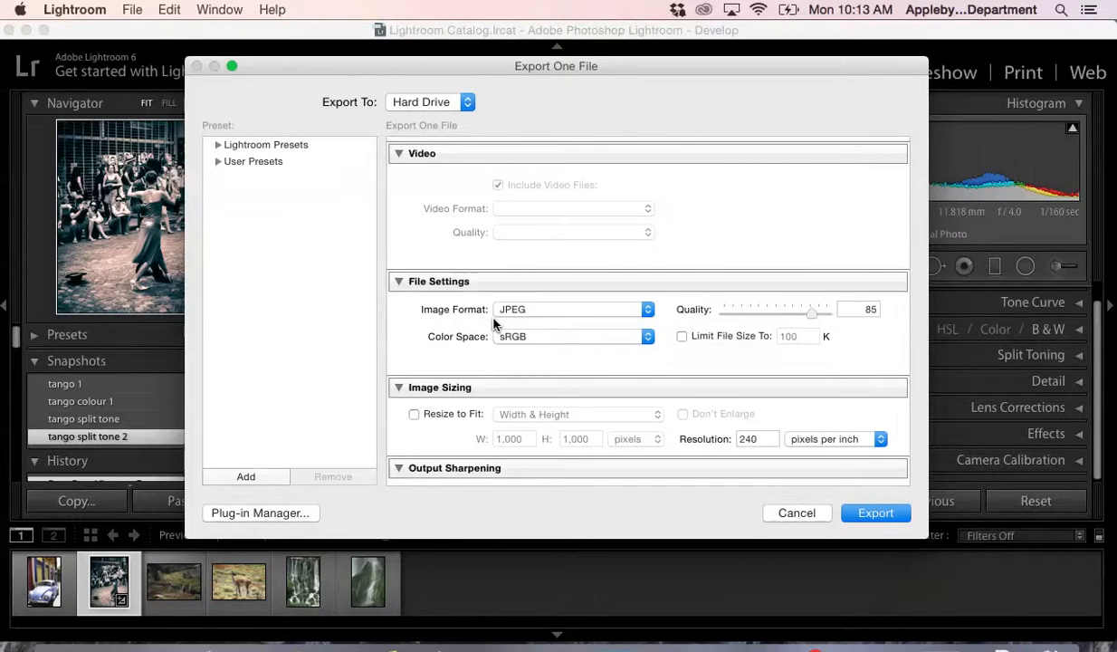
- Review the export settings for image sizing, output sharpening, metadata, watermarking and post-processing
{"action": "scroll", "coordinate": [493, 323], "scroll_direction": "down", "scroll_amount": 3}
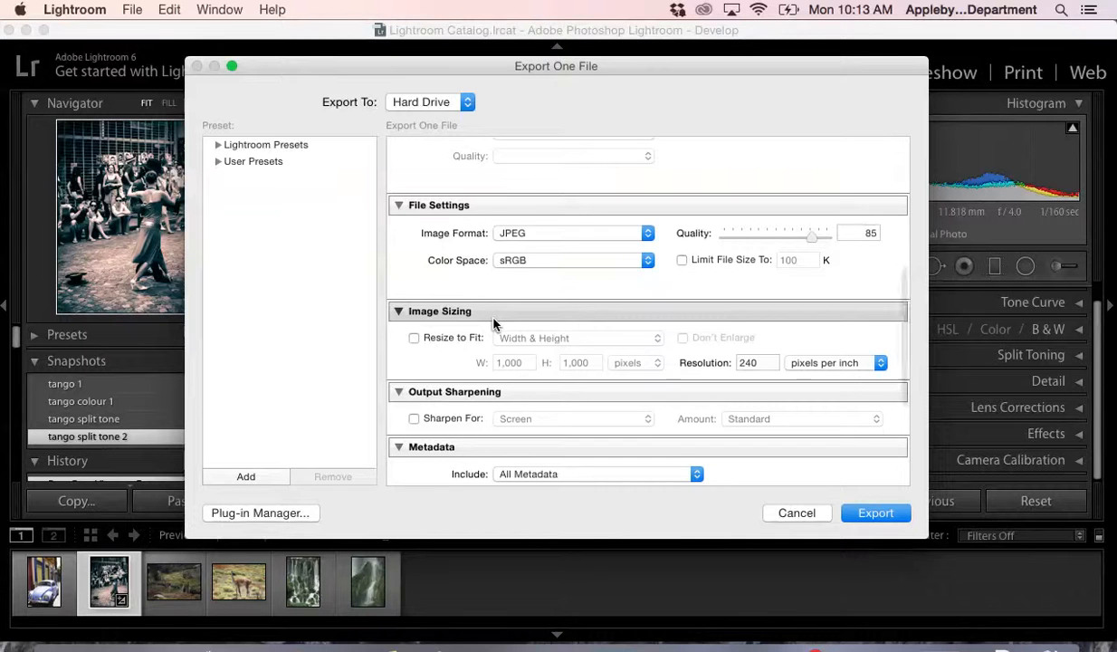
{"action": "scroll", "coordinate": [494, 323], "scroll_direction": "down", "scroll_amount": 1}
{"action": "scroll", "coordinate": [493, 323], "scroll_direction": "down", "scroll_amount": 1}
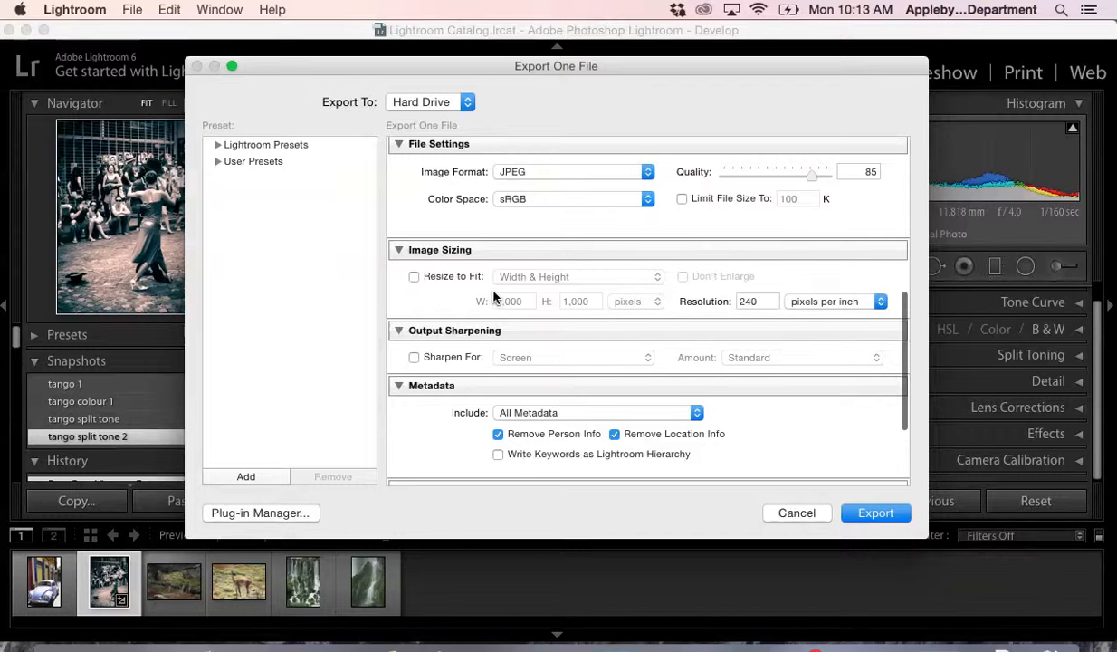
{"action": "scroll", "coordinate": [546, 303], "scroll_direction": "down", "scroll_amount": 2}
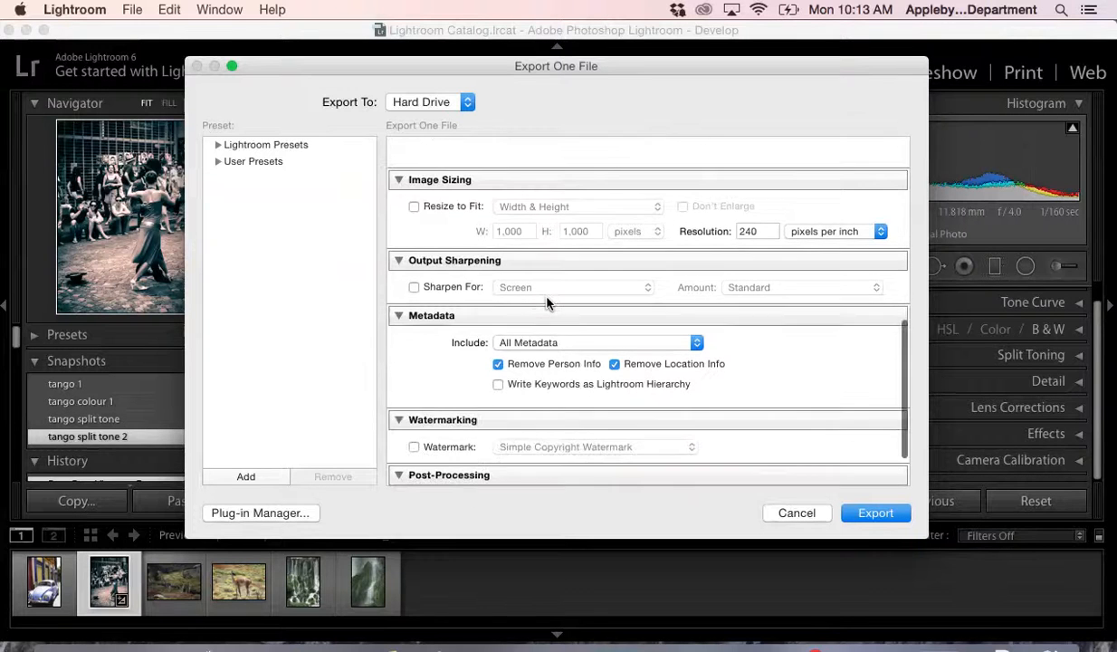
{"action": "scroll", "coordinate": [547, 303], "scroll_direction": "down", "scroll_amount": 1}
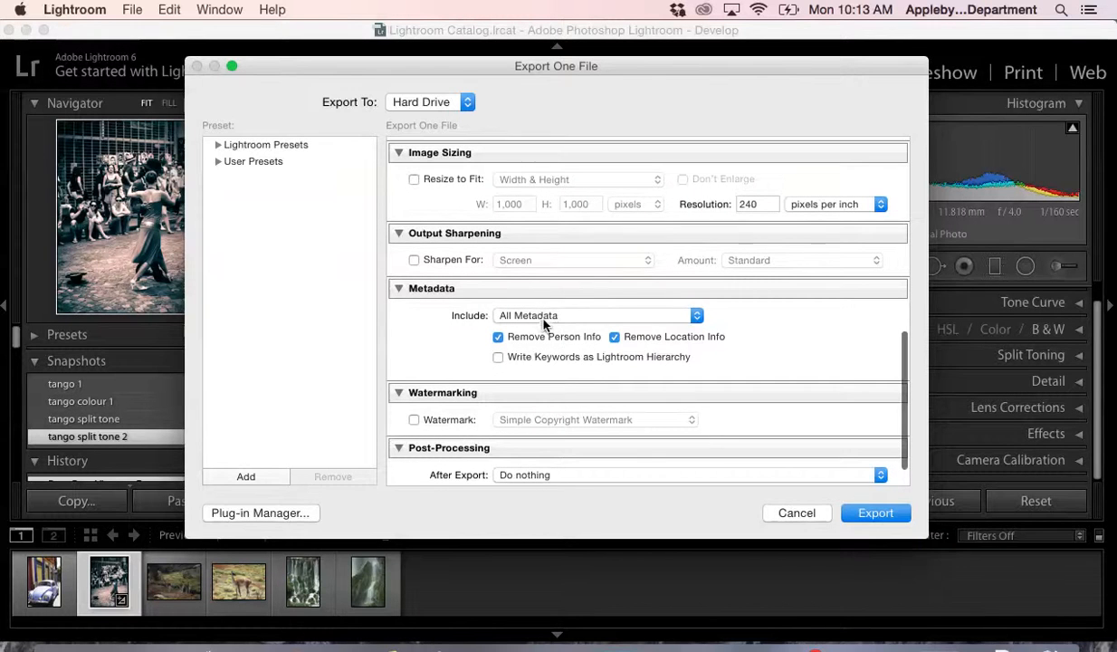
{"action": "scroll", "coordinate": [563, 357], "scroll_direction": "down", "scroll_amount": 1}
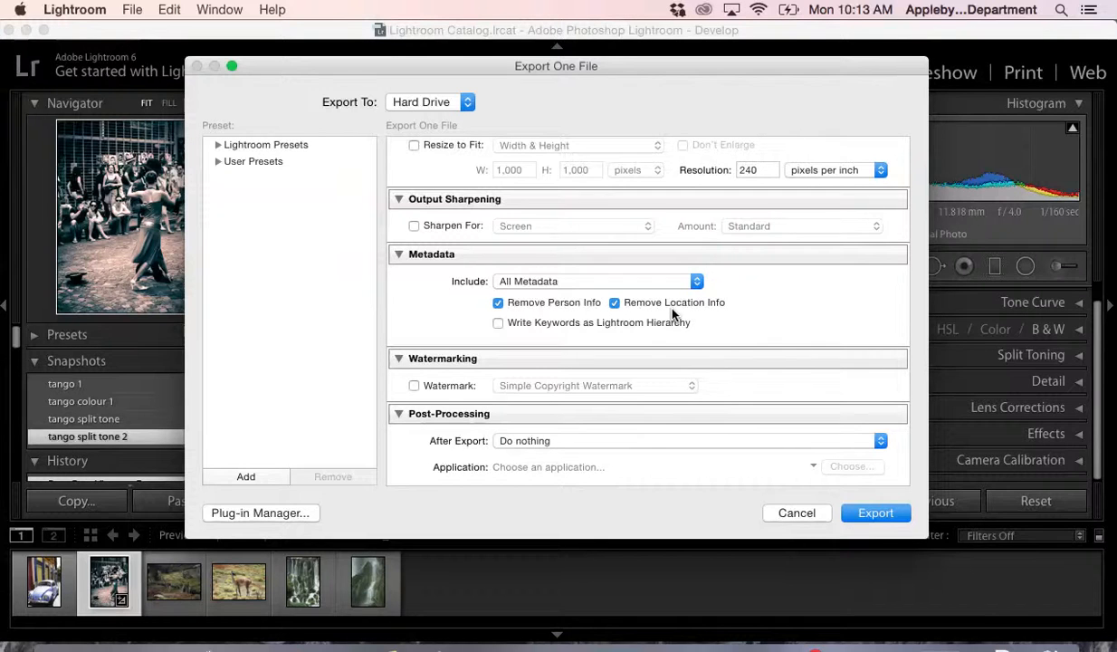
{"action": "scroll", "coordinate": [671, 314], "scroll_direction": "down", "scroll_amount": 2}
{"action": "scroll", "coordinate": [614, 395], "scroll_direction": "down", "scroll_amount": 1}
- Keep the after-export action at Do nothing and export the photo
{"action": "left_click", "coordinate": [564, 444]}
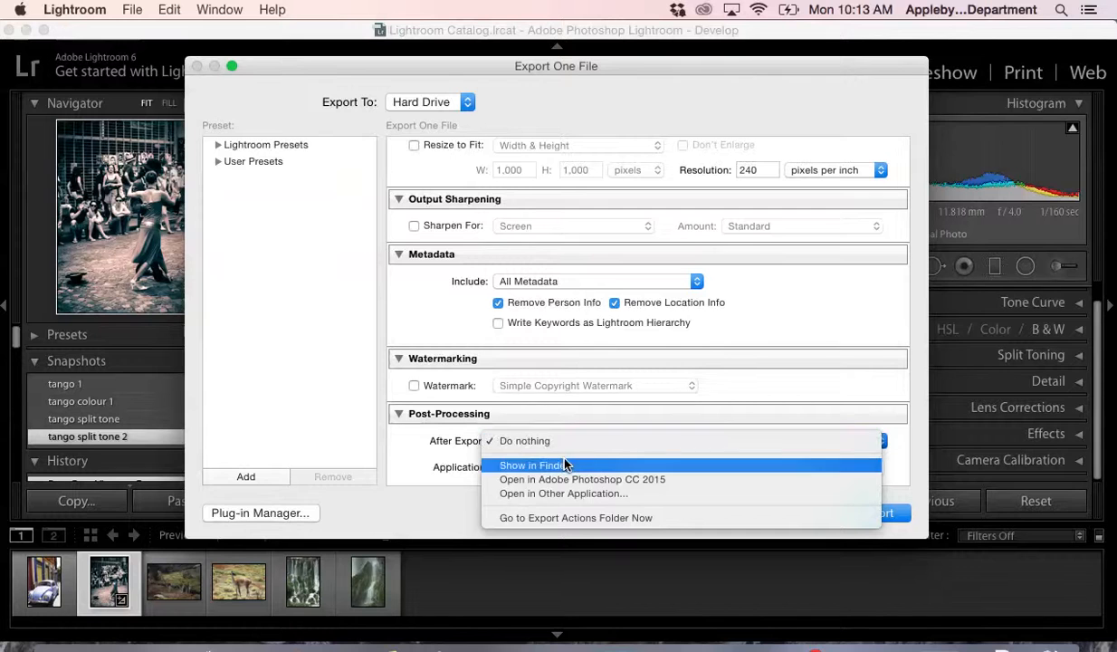
{"action": "left_click", "coordinate": [568, 443]}
{"action": "left_click", "coordinate": [874, 514]}
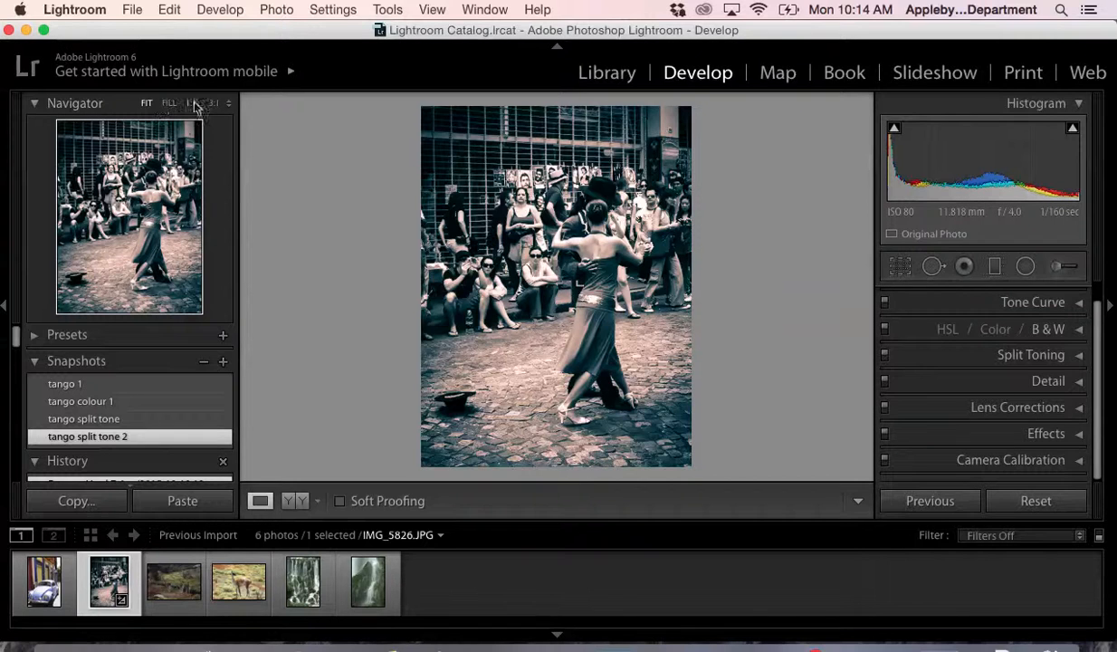
- Minimize Lightroom and view the exported Tango Split tone.jpg from the Tango photos subfolder of the desktop's Lightroom Demo Photos folder
{"action": "left_click", "coordinate": [25, 30]}
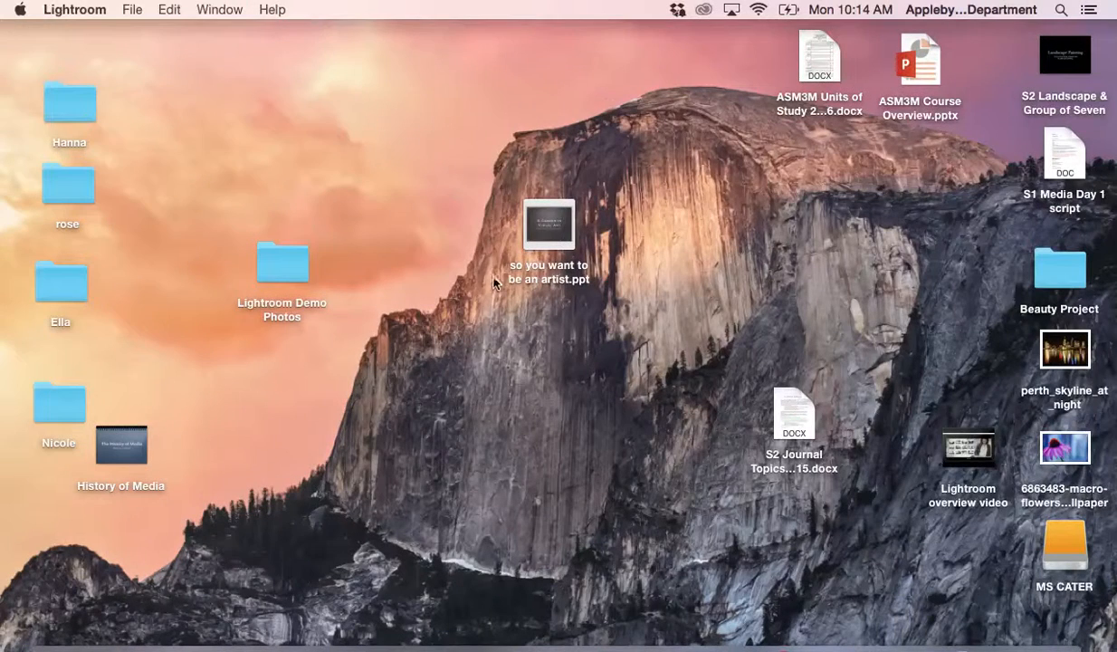
{"action": "left_click", "coordinate": [267, 264]}
{"action": "double_click", "coordinate": [265, 266]}
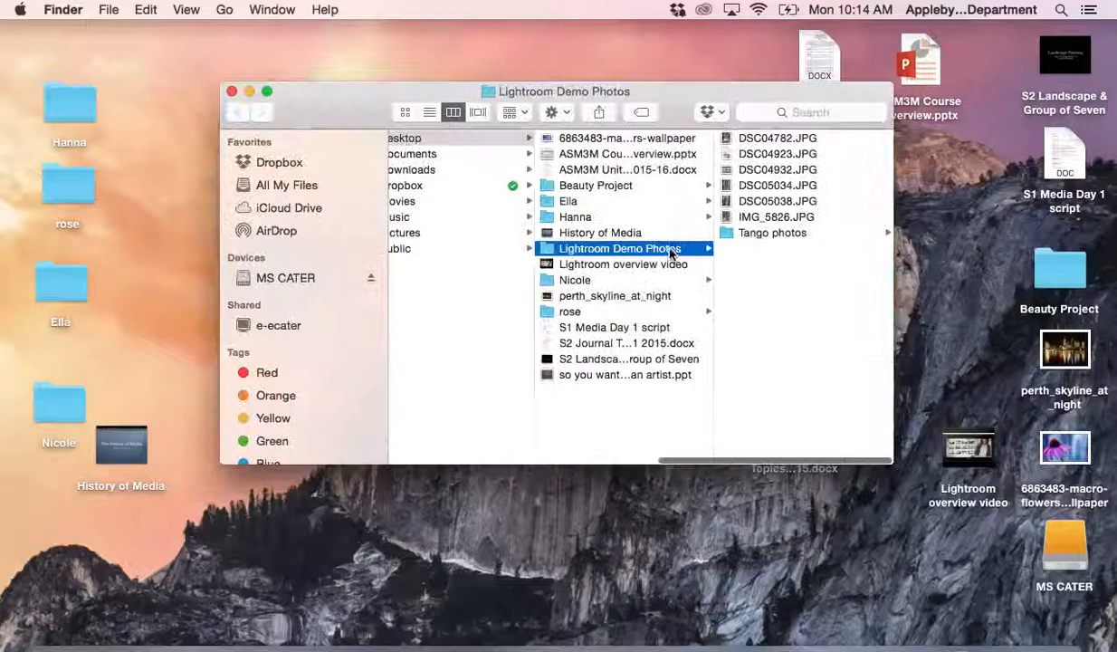
{"action": "left_click", "coordinate": [763, 235]}
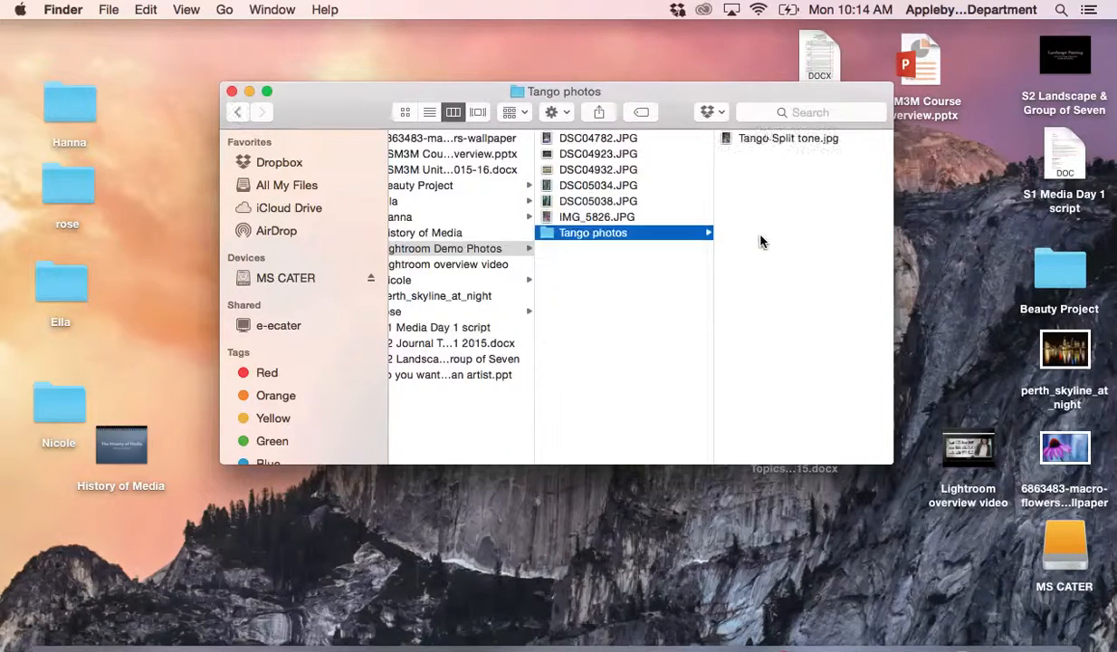
{"action": "left_click", "coordinate": [766, 141]}
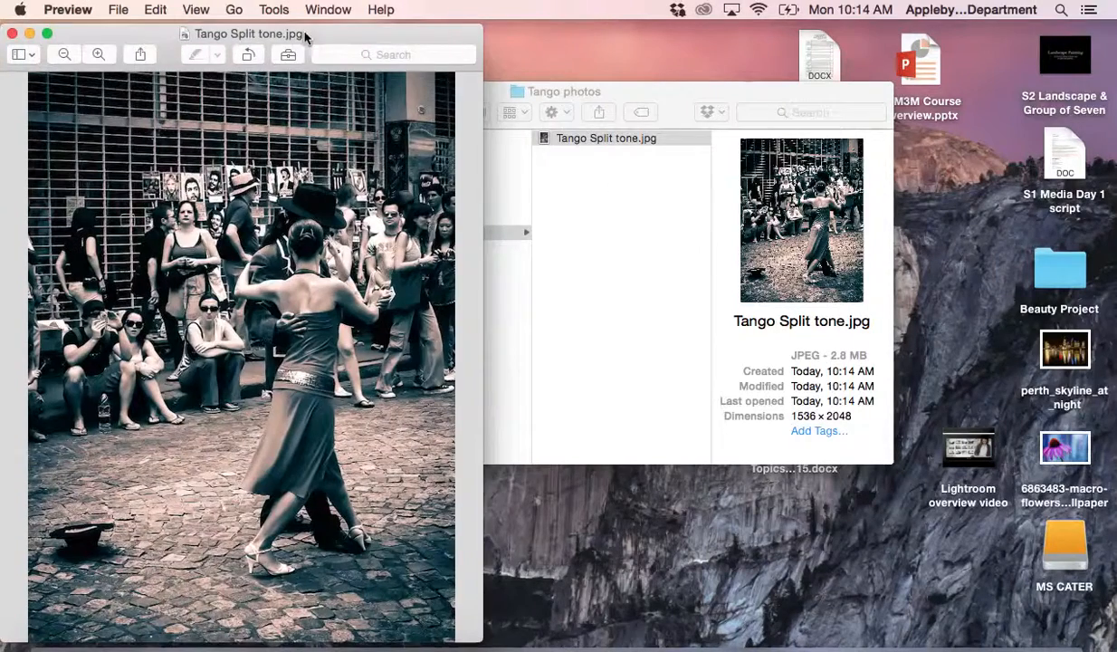
{"action": "left_click_drag", "start_coordinate": [339, 32], "coordinate": [447, 31]}
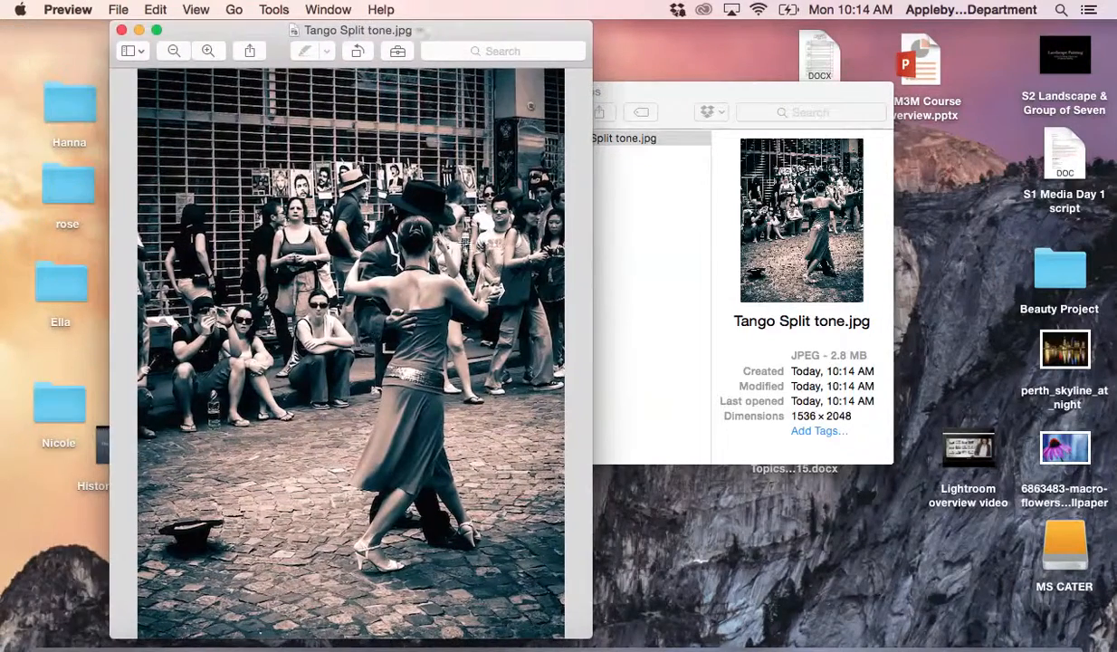